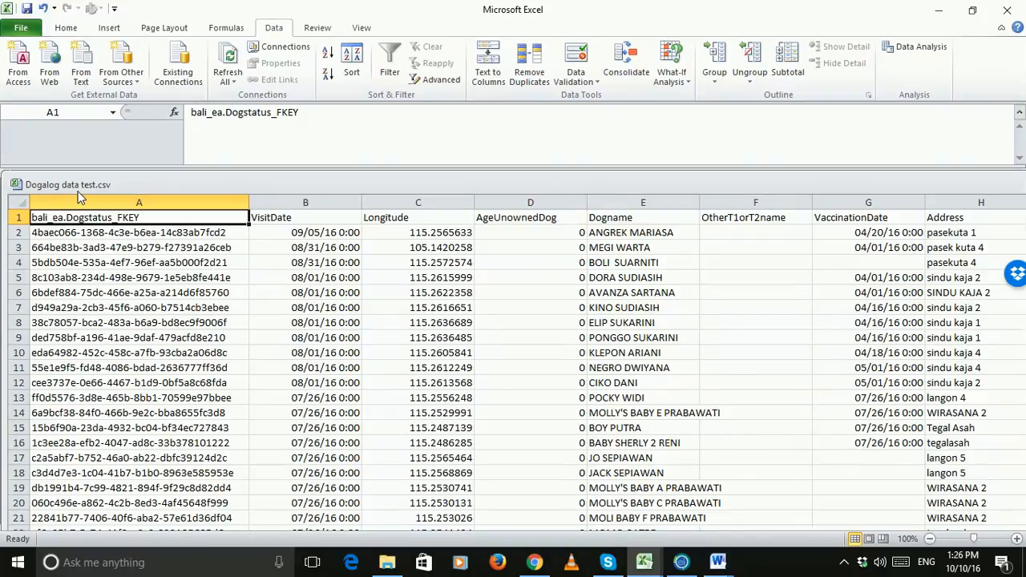
Step: Save Dogalog data test.csv as an Excel 97-2003 Workbook (*.xls) in the same folder, accepting the compatibility limitations
click(18, 233)
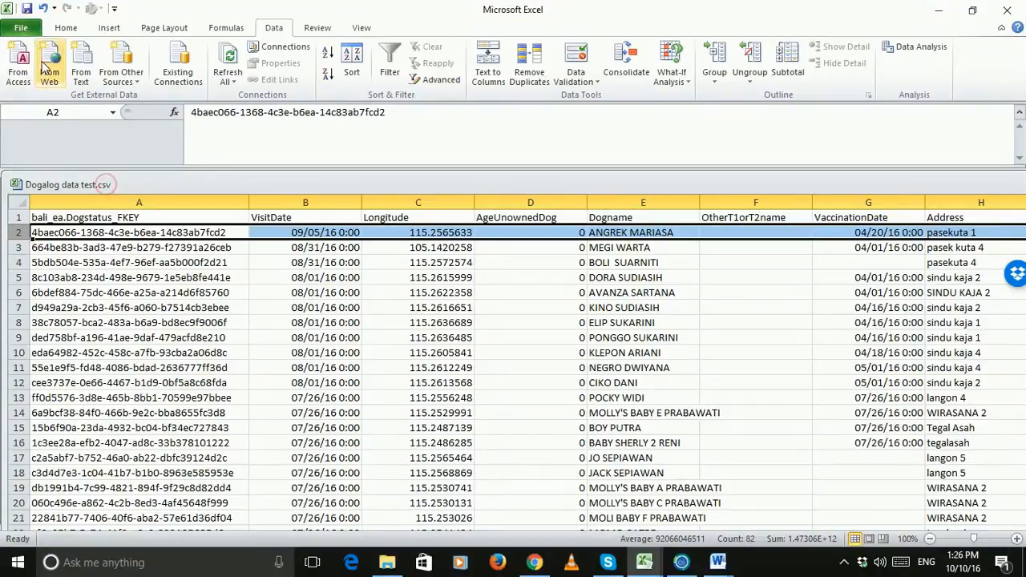
click(30, 32)
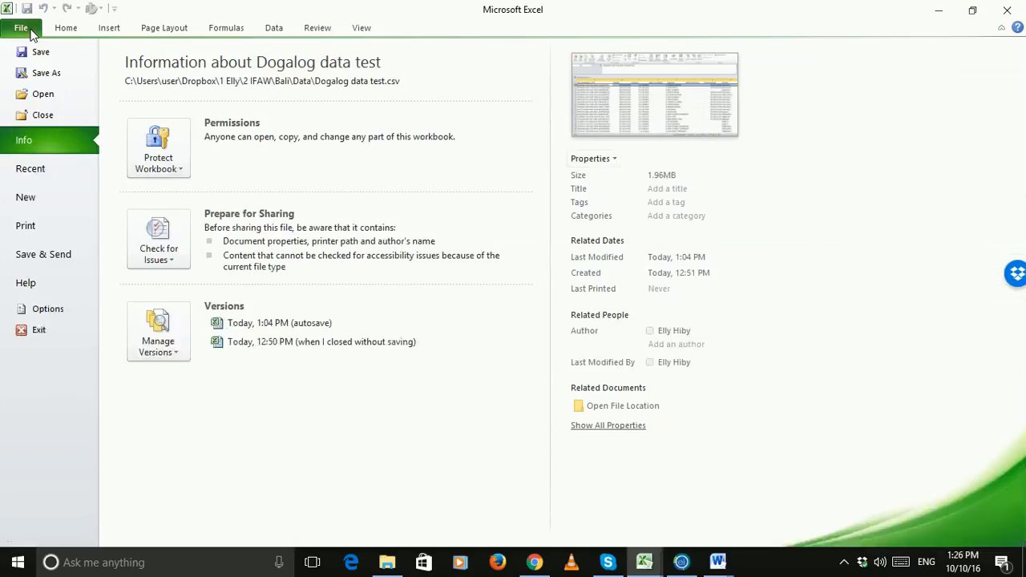
click(49, 76)
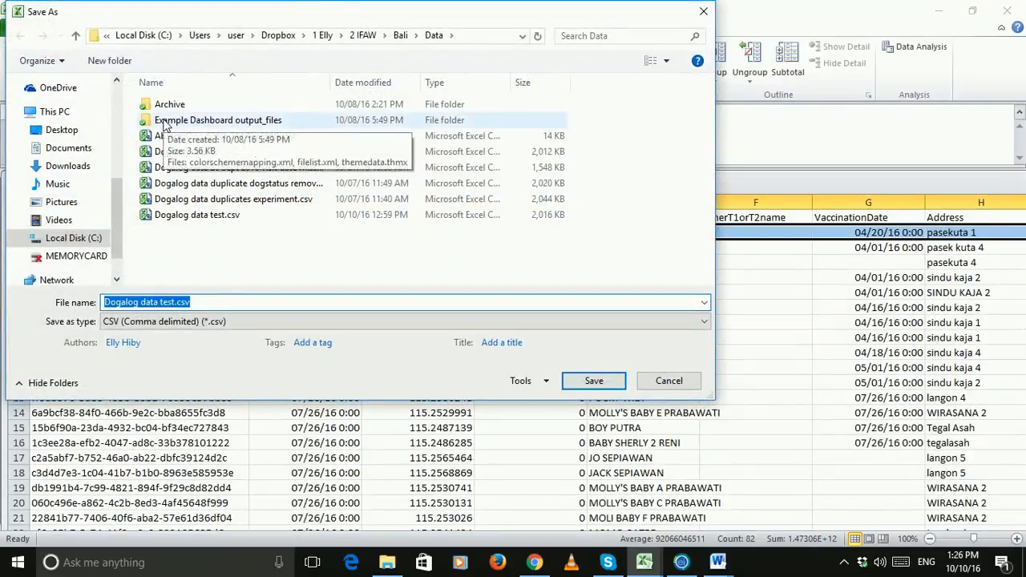
click(159, 326)
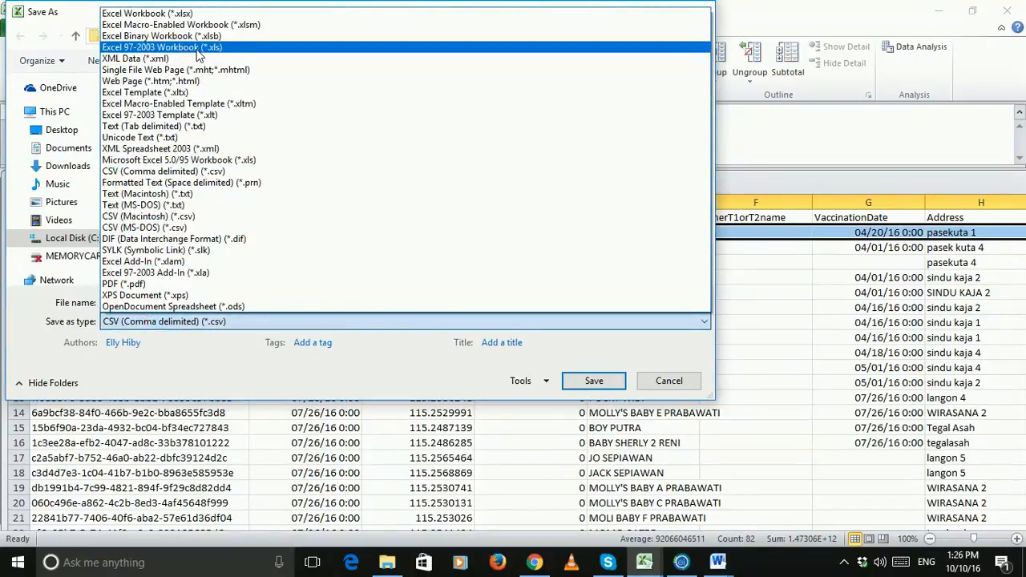
click(197, 48)
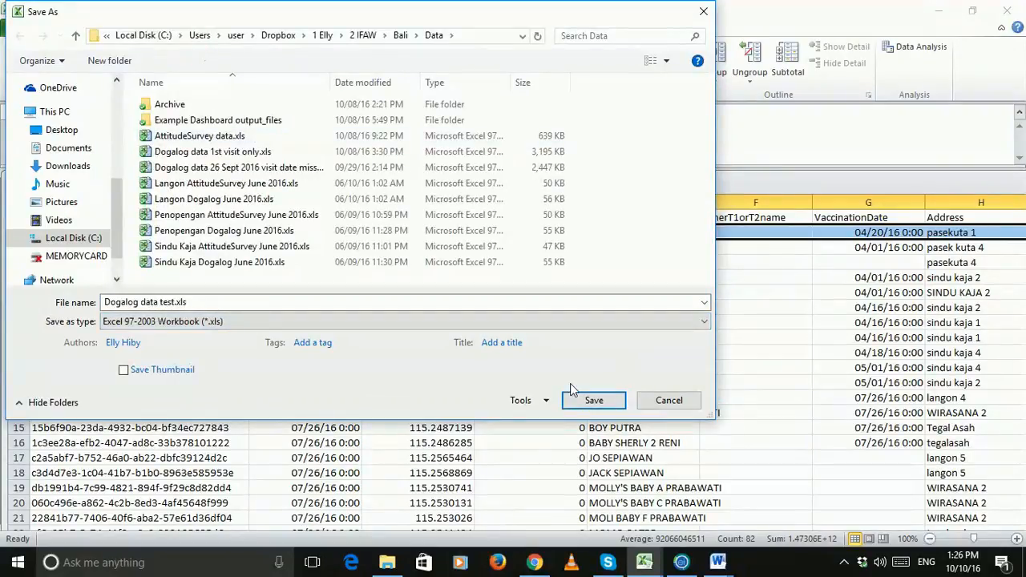
click(592, 401)
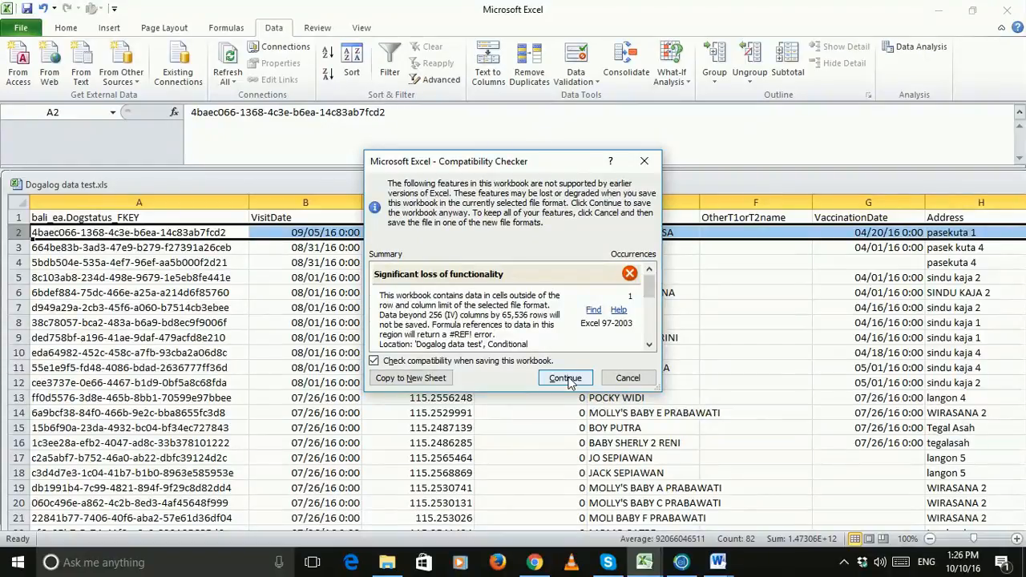
click(569, 382)
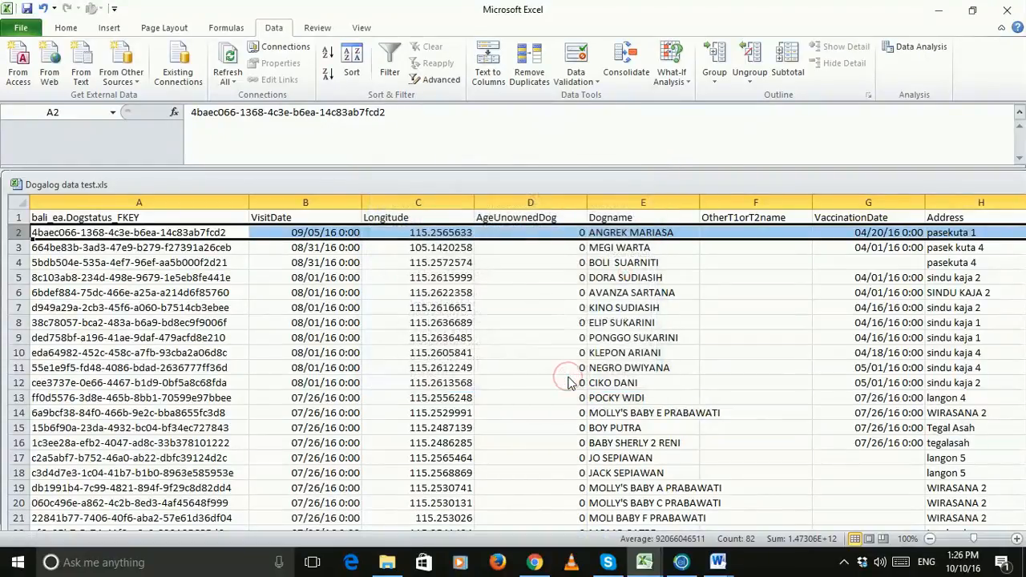
Step: Switch to Epi Info and open the Visual Dashboard
click(682, 562)
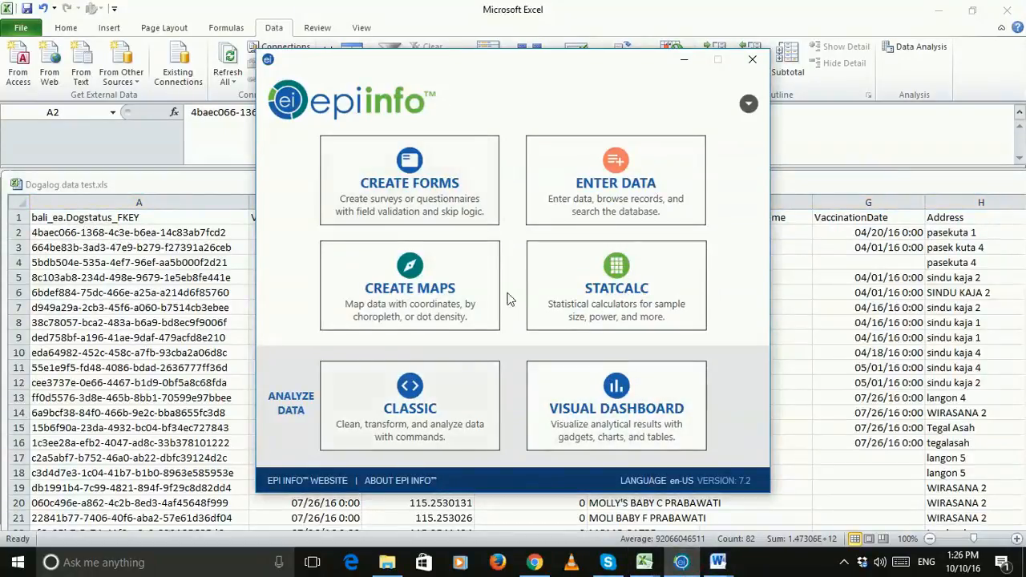
click(591, 414)
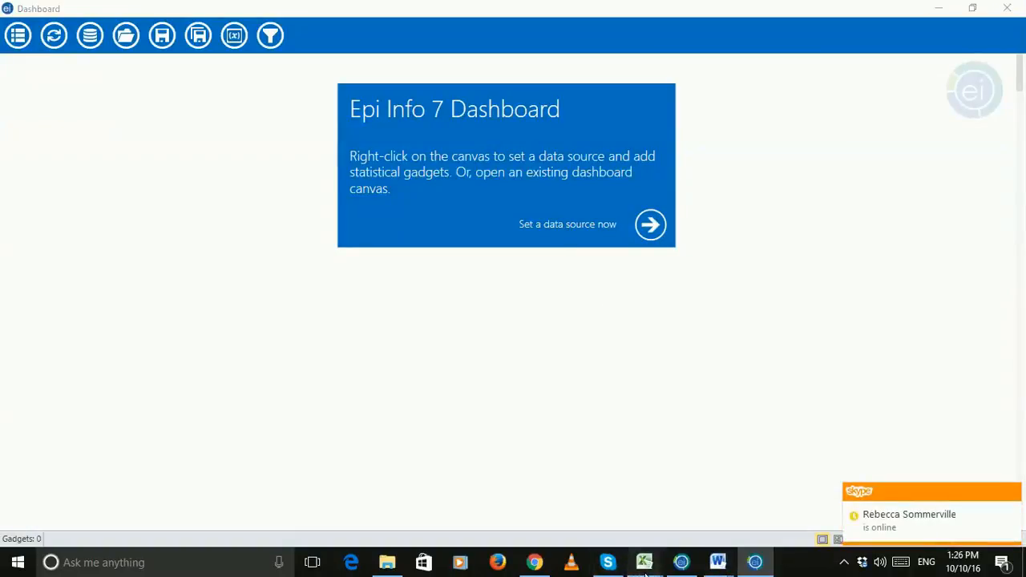
Step: Switch back to Excel and close the Dogalog data test.xls workbook
mouse_move(648, 571)
click(765, 520)
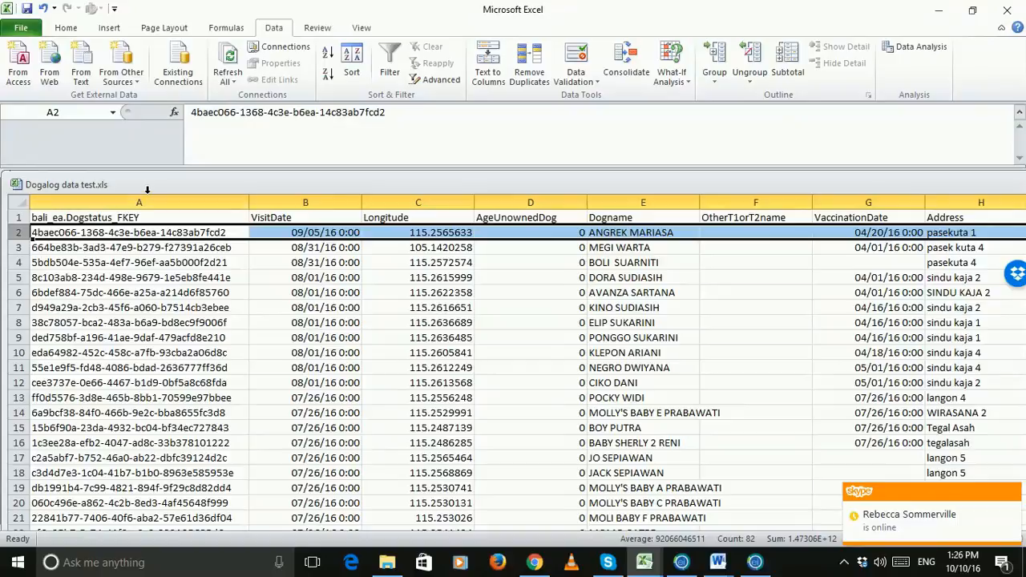
drag(906, 187, 320, 251)
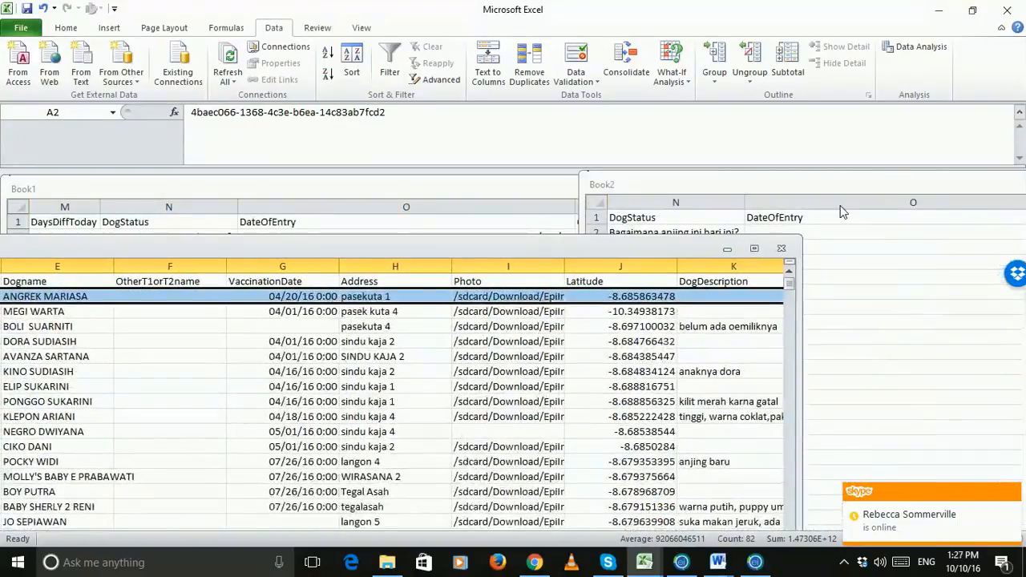
click(782, 249)
Step: Return to the Epi Info Dashboard and start setting a data source of type Microsoft Excel 97-2003 Workbook (.xls)
click(757, 562)
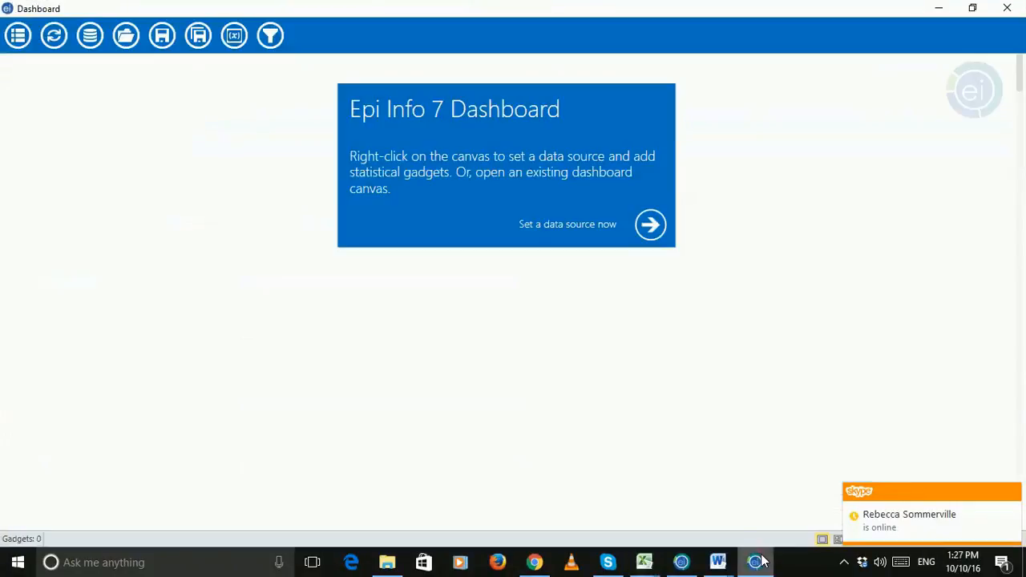
click(577, 227)
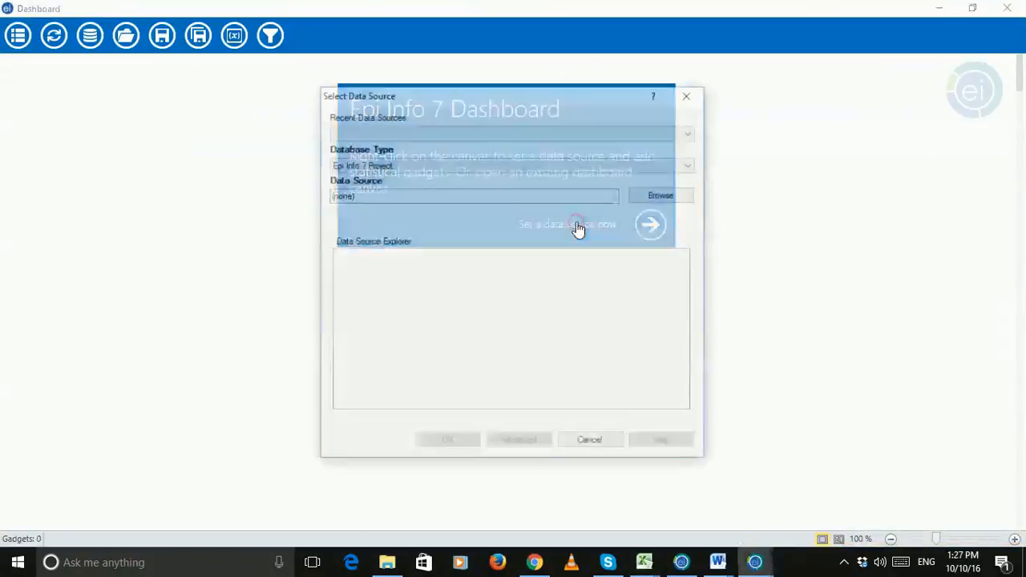
click(590, 167)
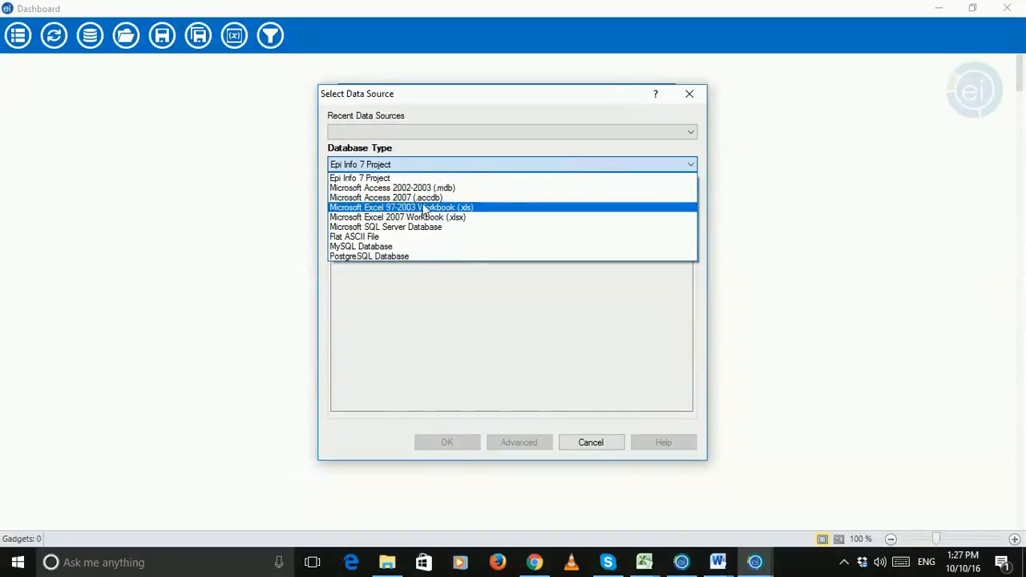
click(479, 207)
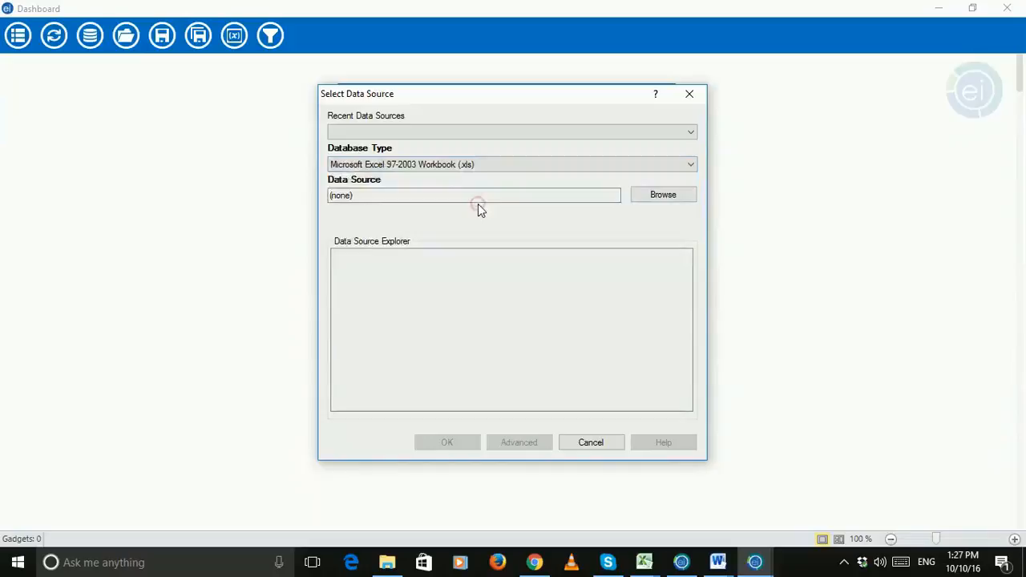
Step: Browse for the source workbook, going through Dropbox to the Data folder inside 2 IFAW\Bali
click(647, 197)
click(648, 267)
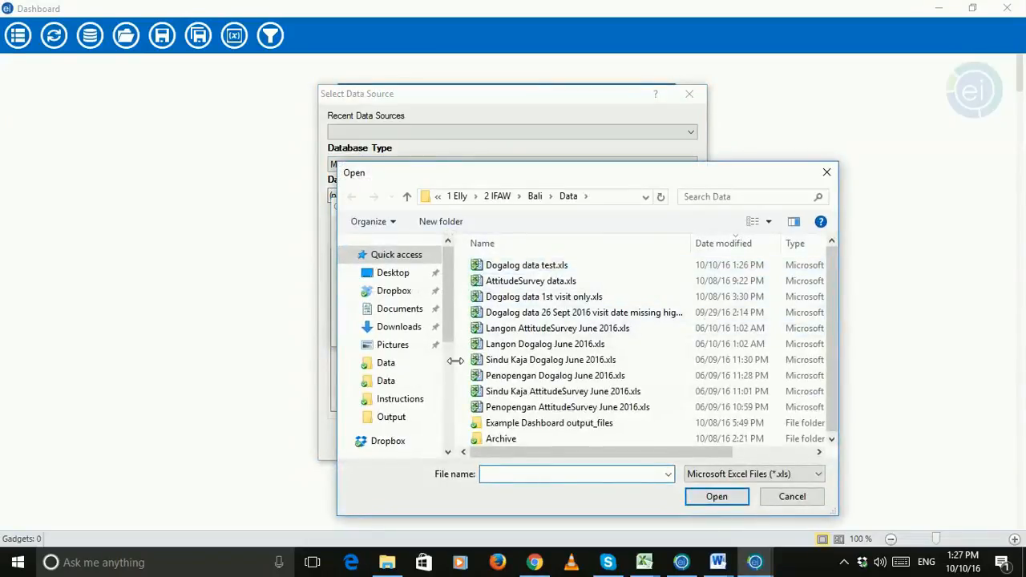
click(429, 291)
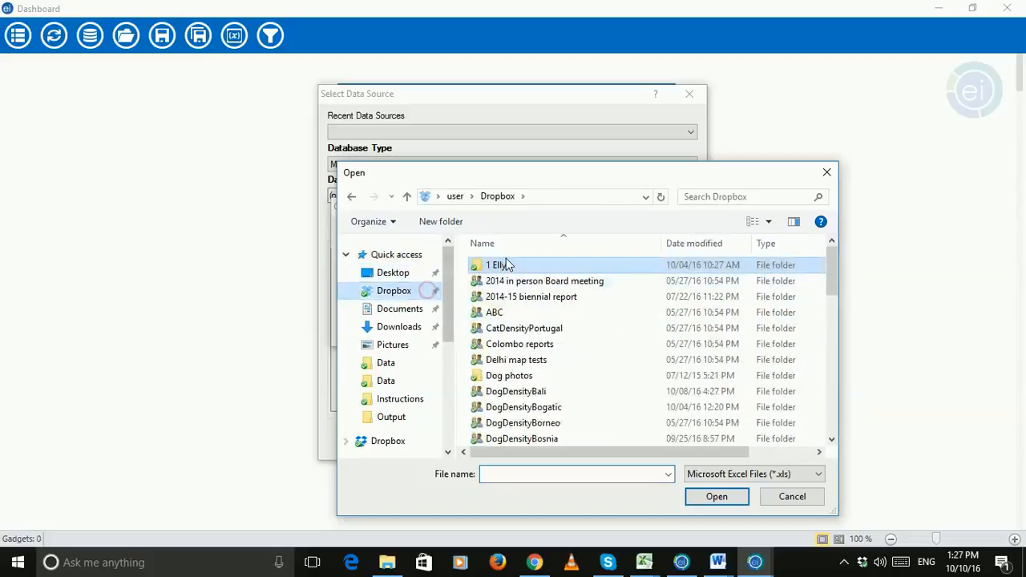
double_click(507, 265)
double_click(505, 280)
double_click(503, 266)
double_click(511, 296)
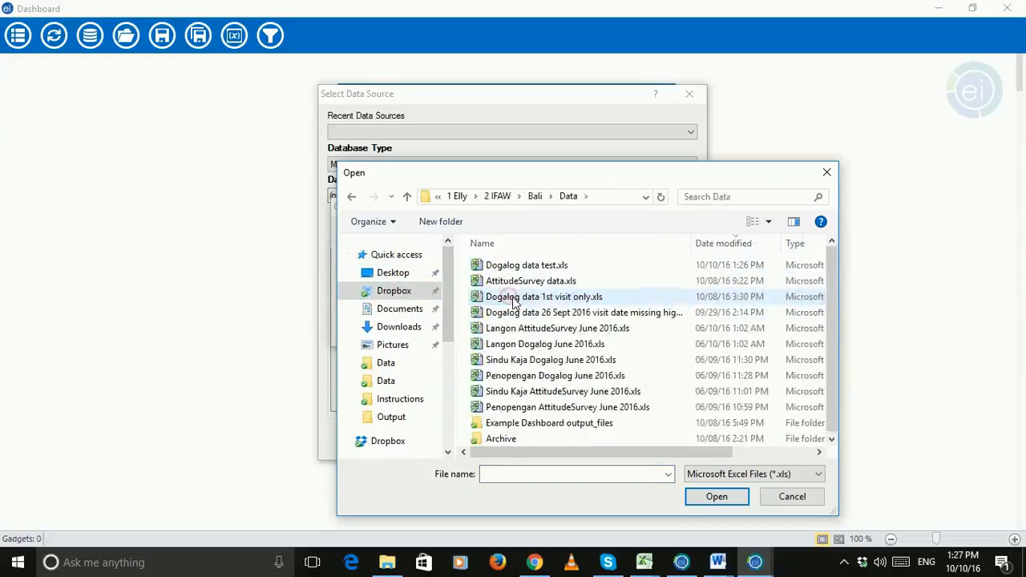
Step: Choose Dogalog data test.xls with its first row as header information, and load the Dogalog data test$ sheet as the data source
click(736, 244)
click(736, 245)
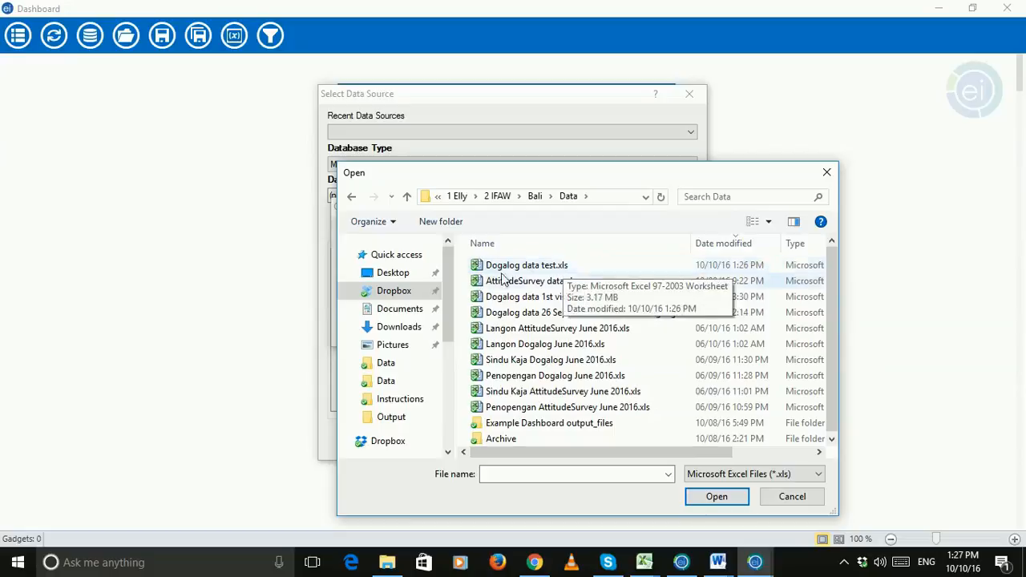
click(565, 265)
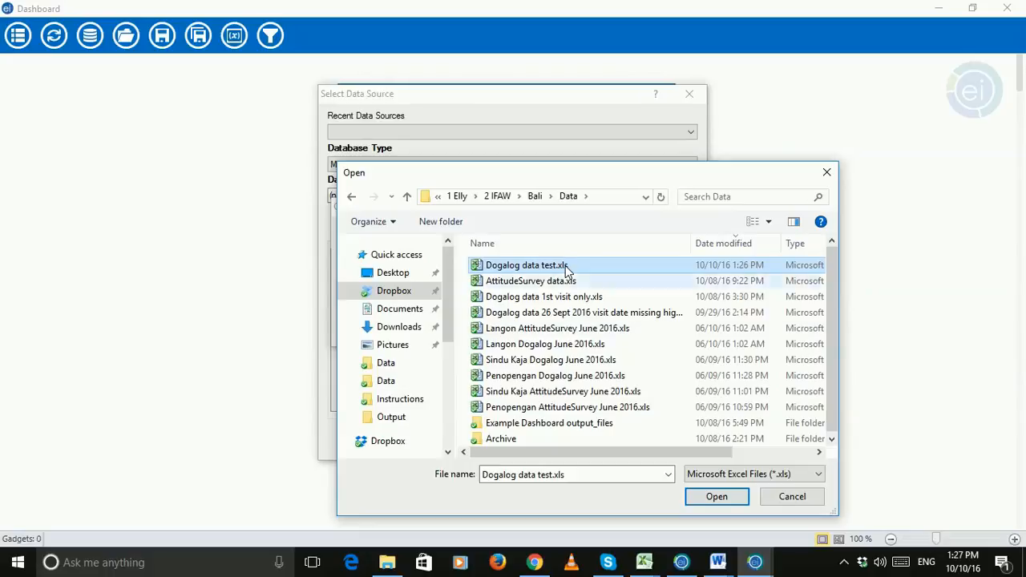
click(716, 496)
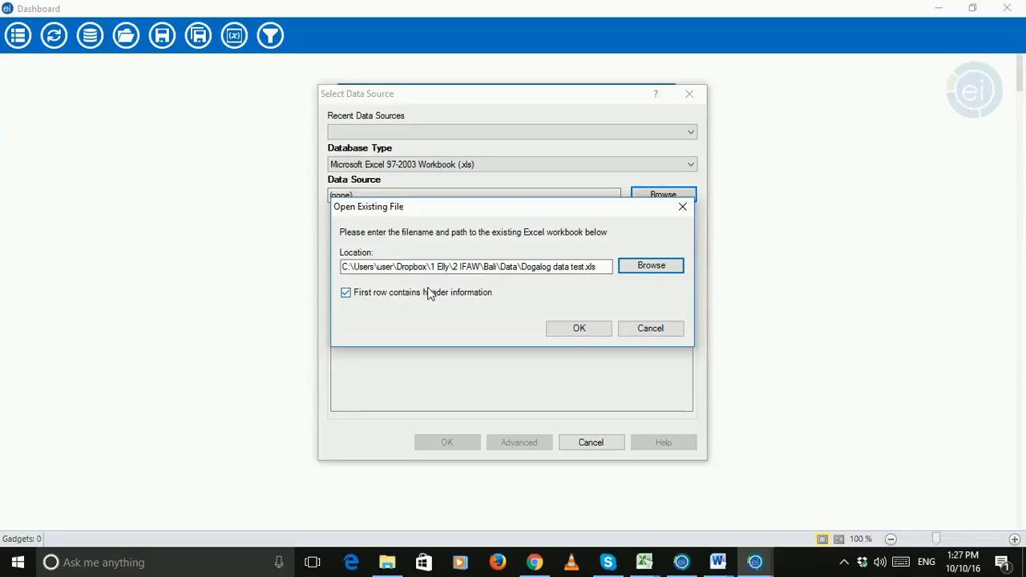
click(589, 329)
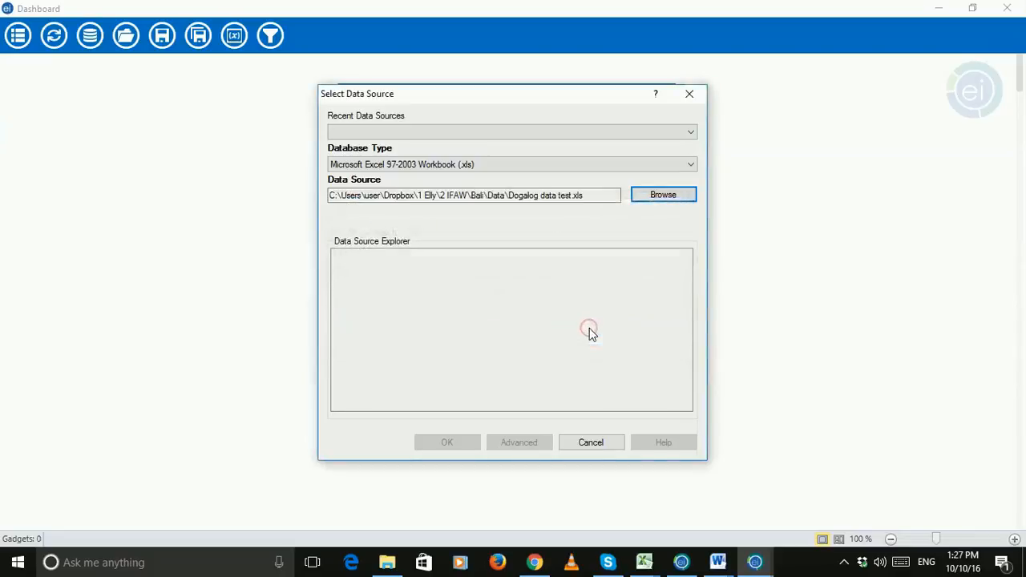
click(387, 259)
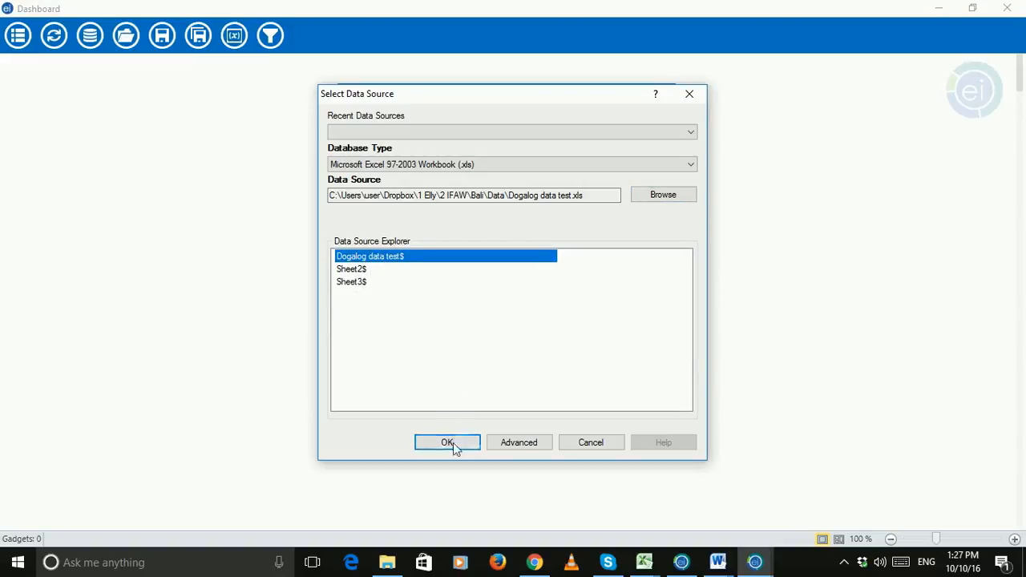
click(452, 443)
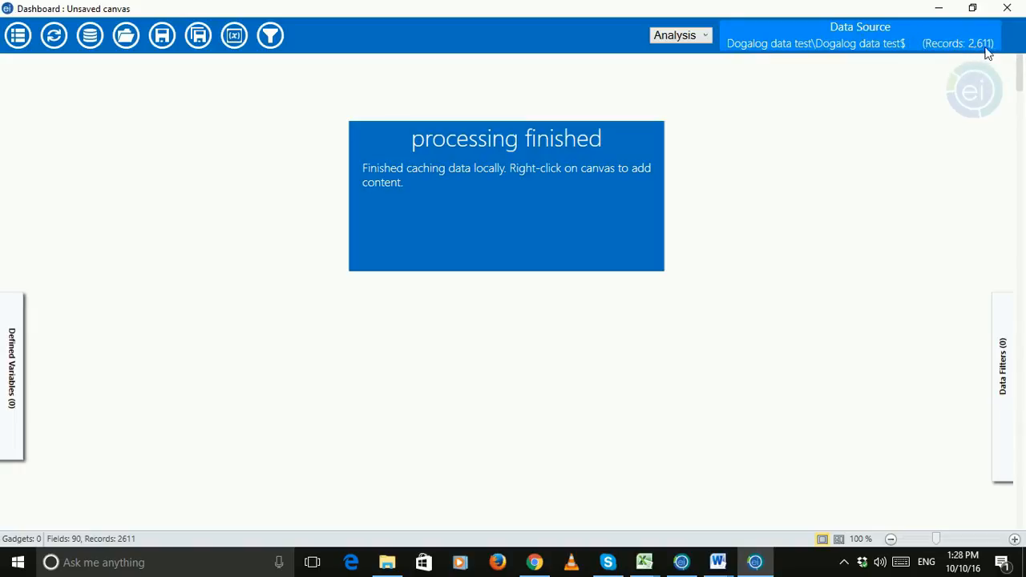
Step: Examine the imported records in the Data view and the column types in the Variables view, then return to the Analysis view
click(706, 37)
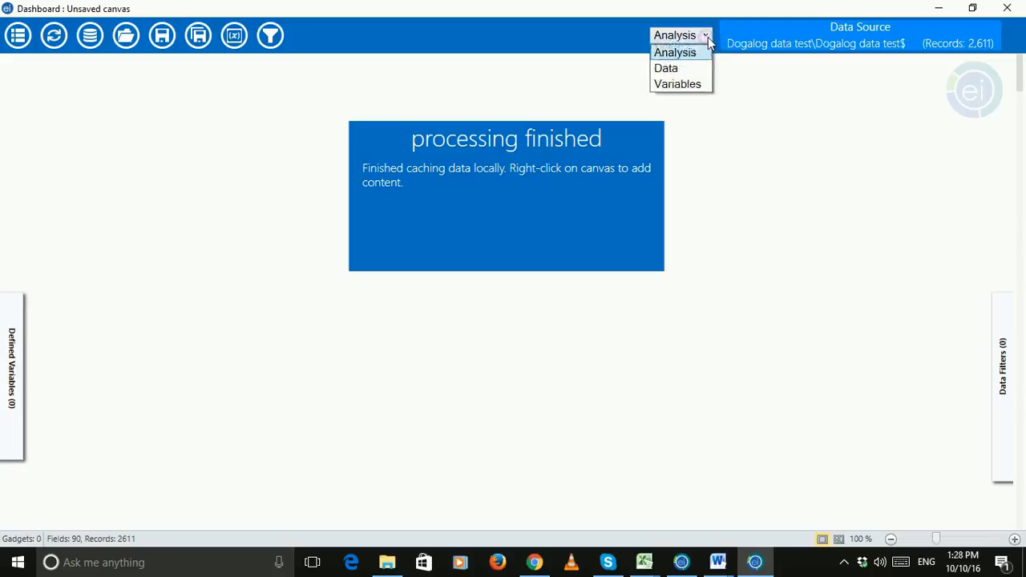
click(673, 72)
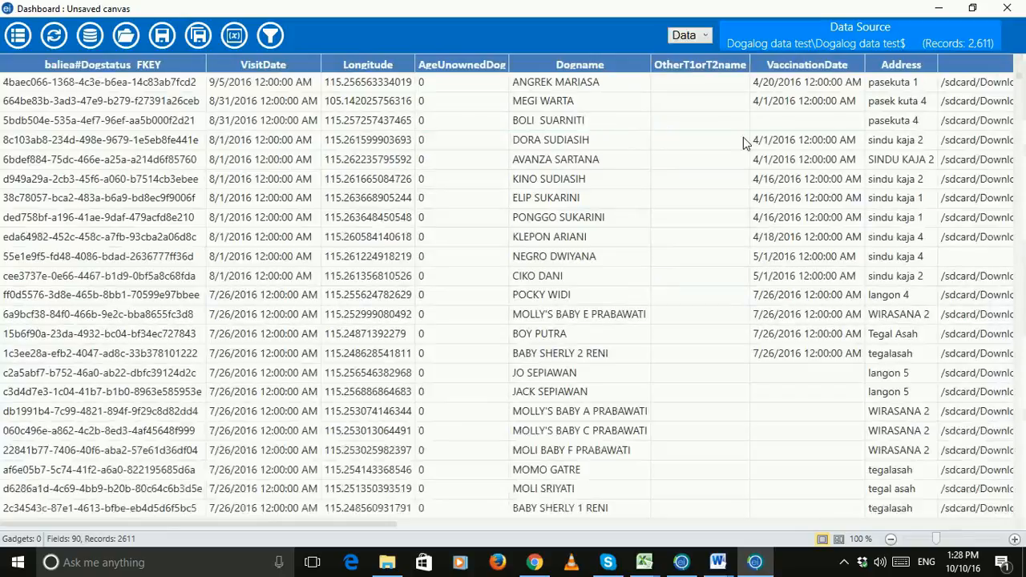
click(709, 36)
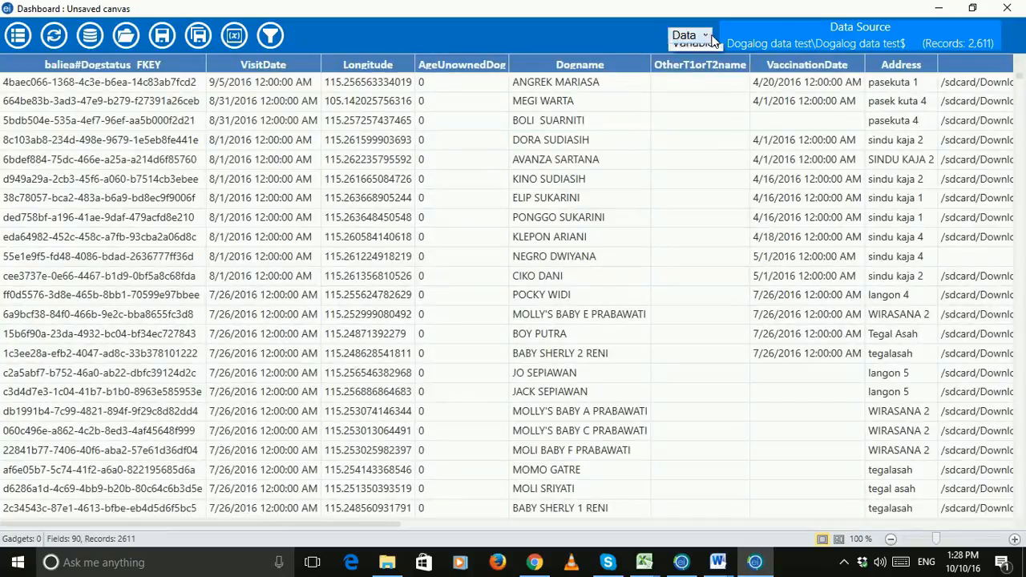
click(695, 81)
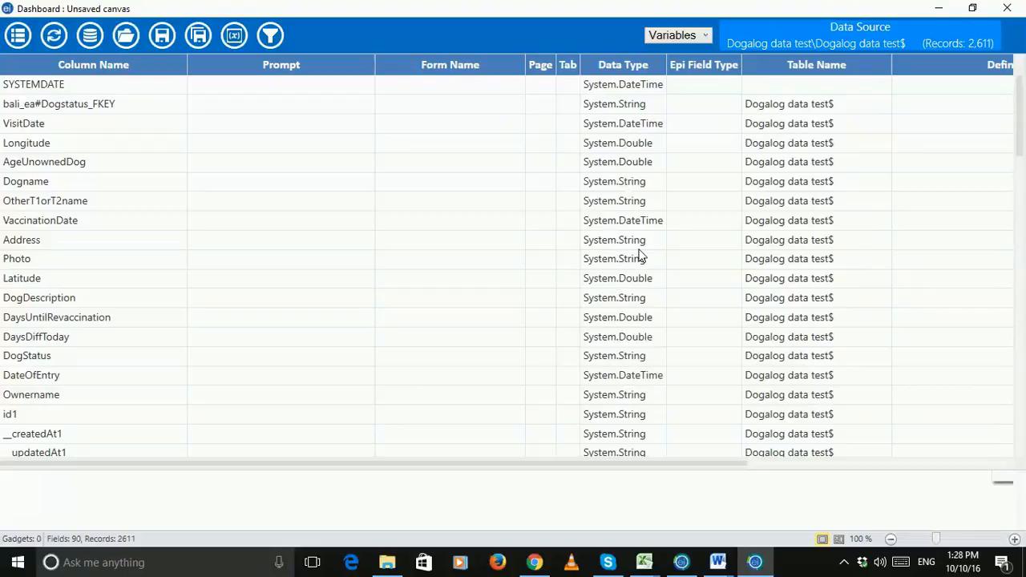
click(693, 48)
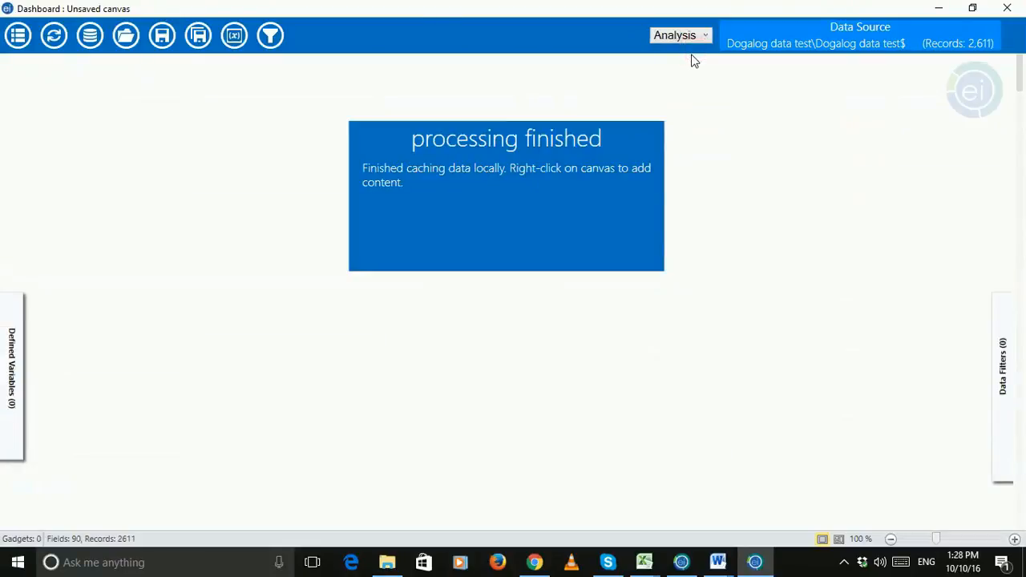
right_click(130, 130)
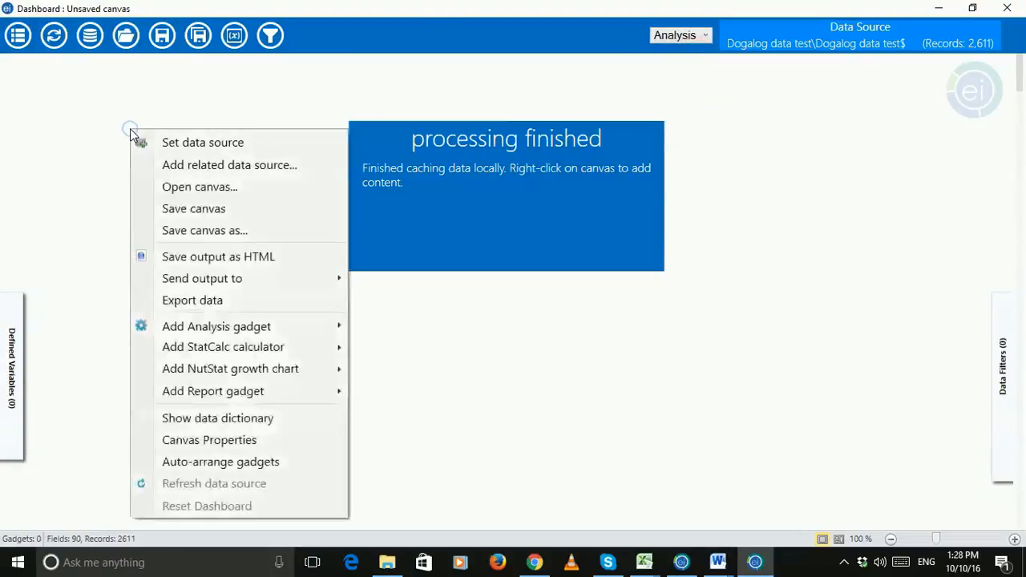
mouse_move(295, 327)
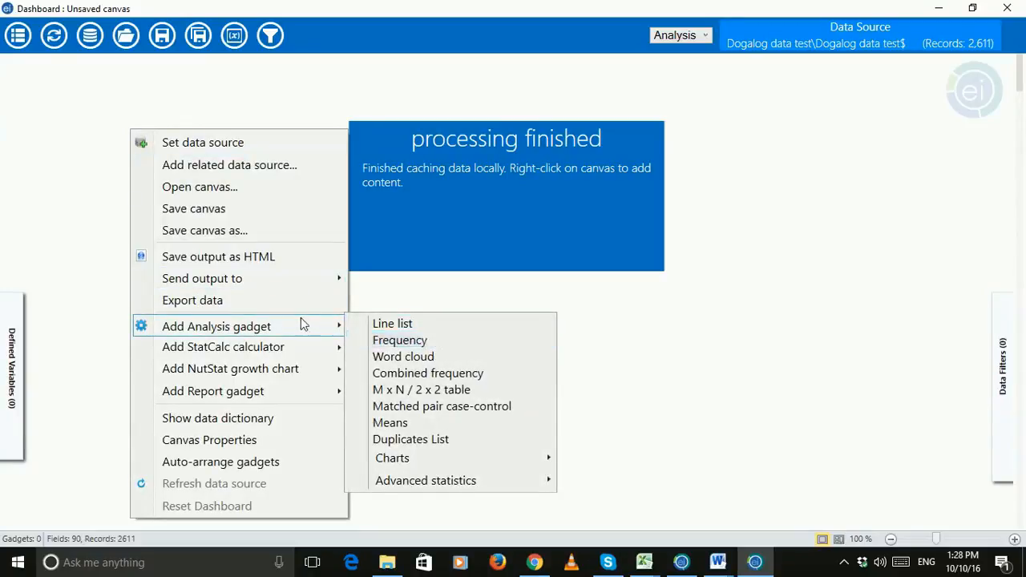
click(110, 178)
Step: Add a Frequency gadget to the canvas for the OwnedDogHasLeftHousehold variable
right_click(141, 149)
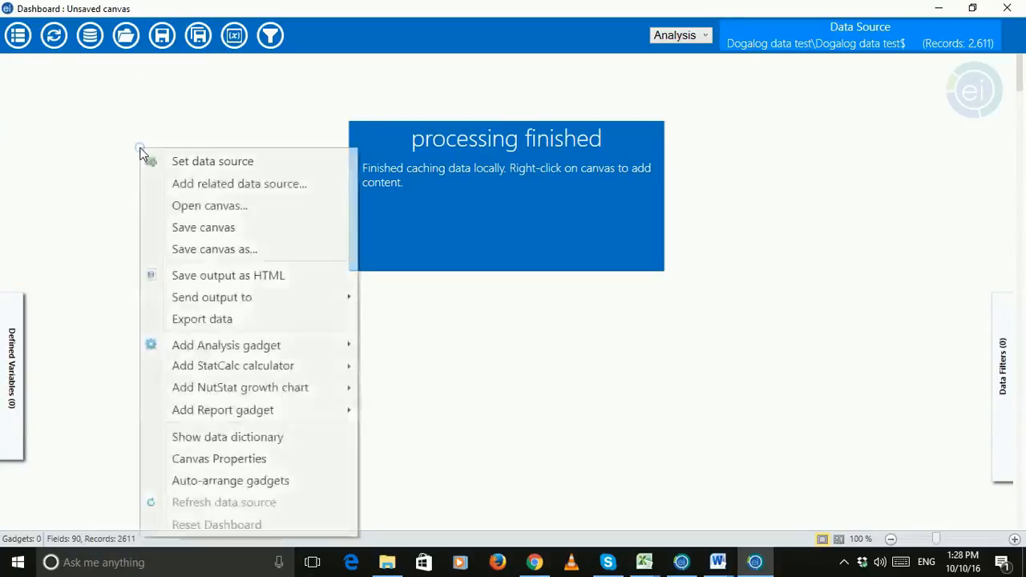
mouse_move(276, 350)
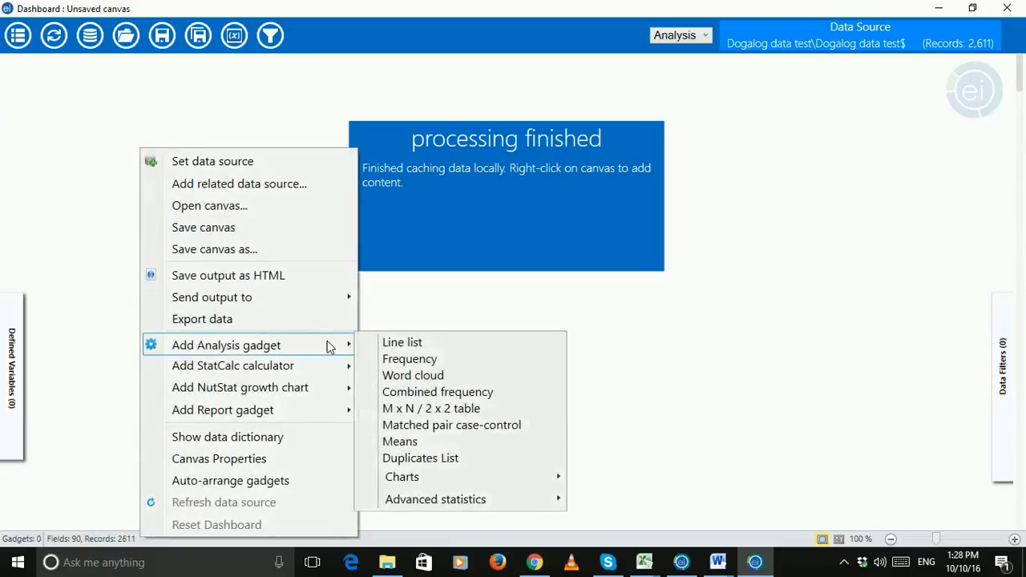
click(422, 363)
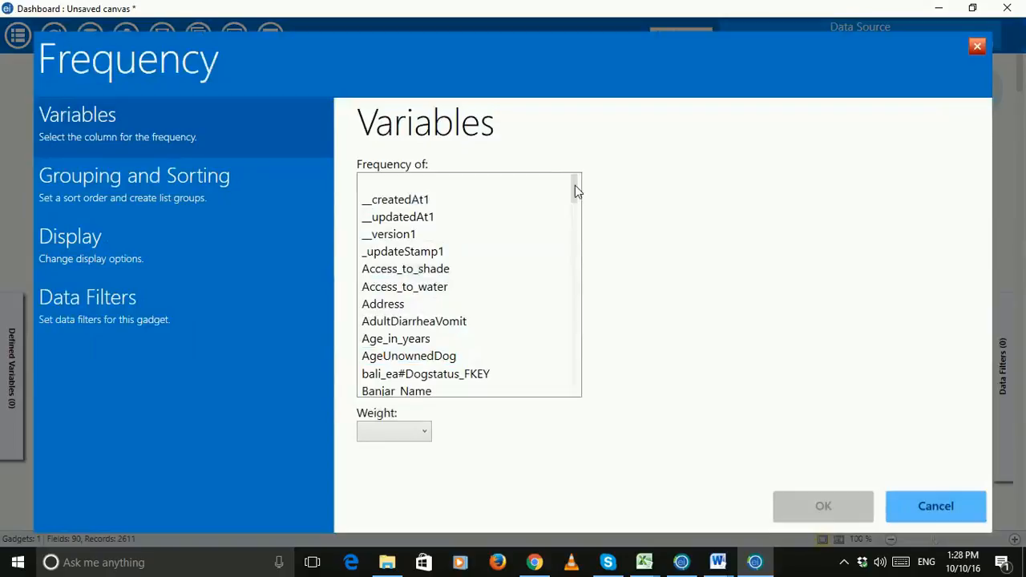
drag(574, 190, 573, 321)
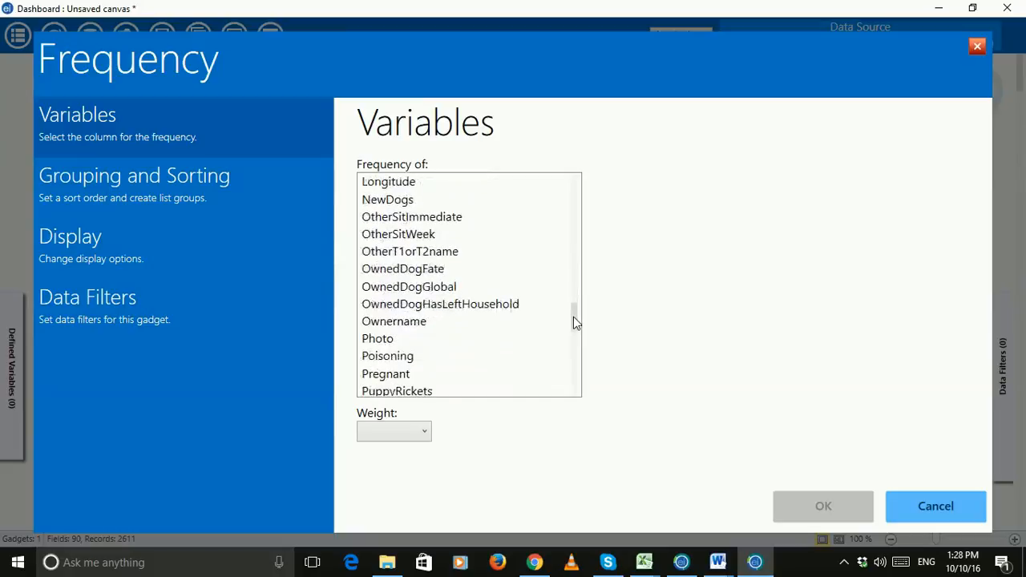
click(467, 305)
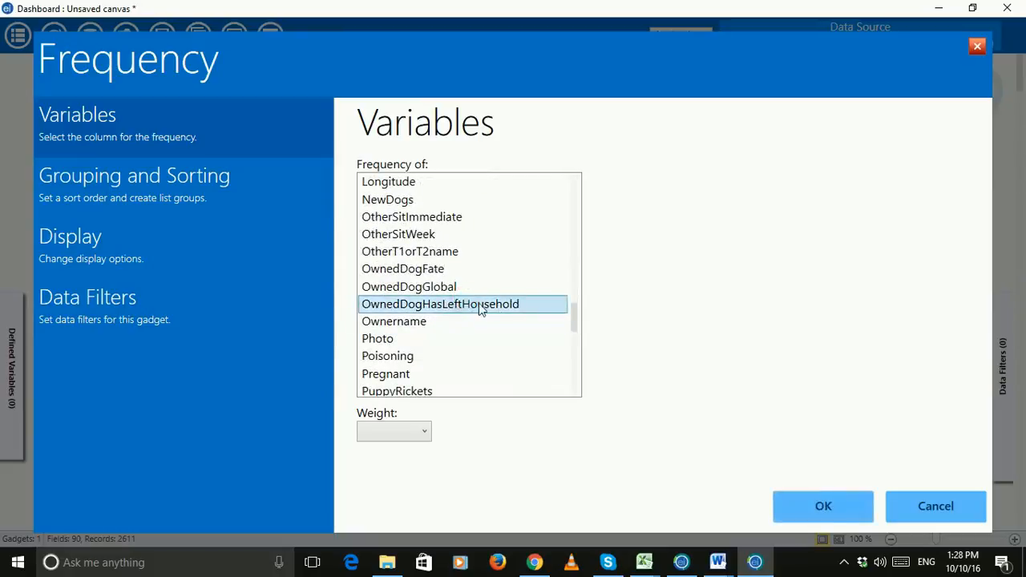
click(811, 507)
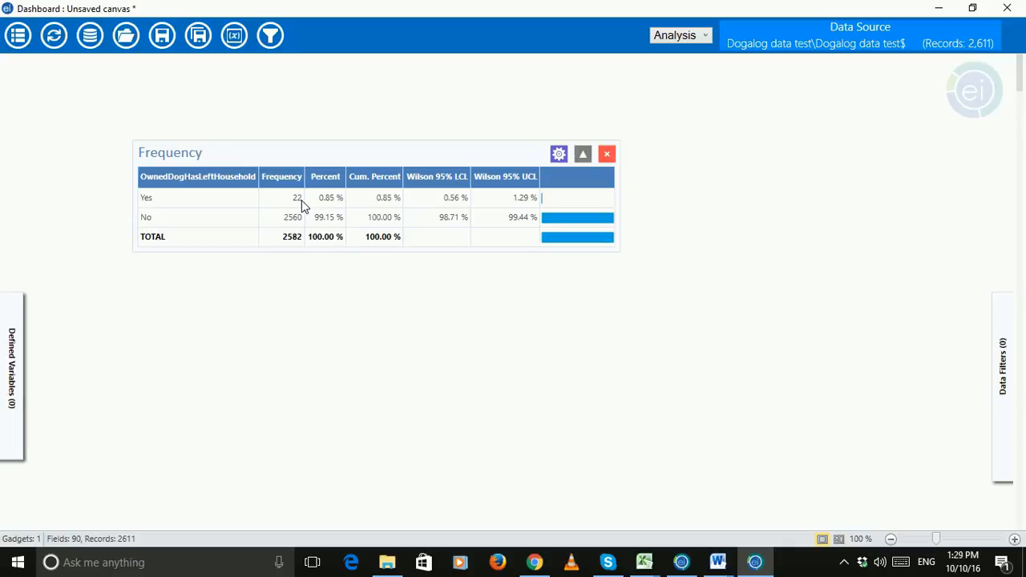
Step: Add a second Frequency gadget, for UnonwedDogLeftBanjar, below the first one
right_click(140, 289)
mouse_move(342, 198)
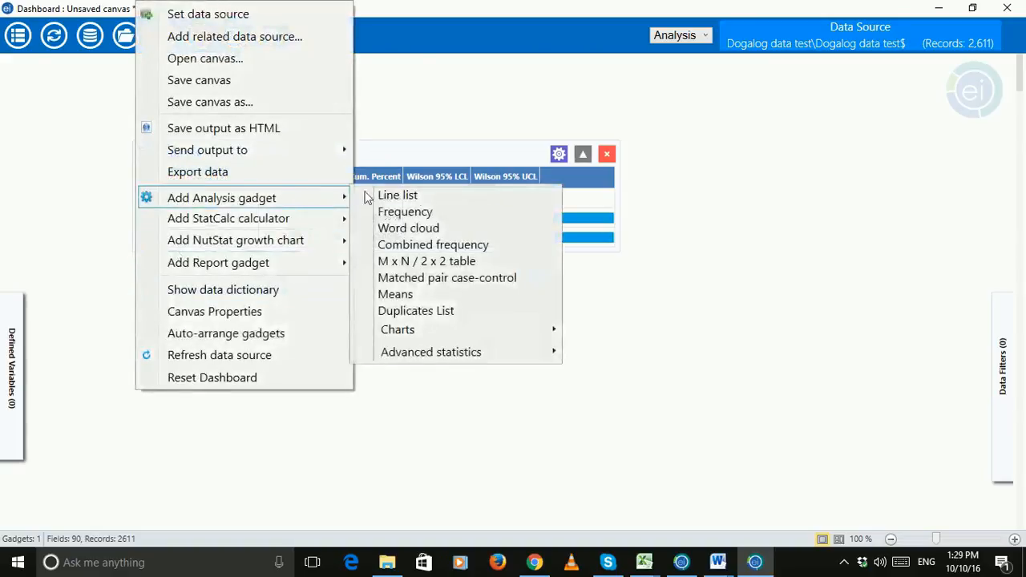
click(425, 212)
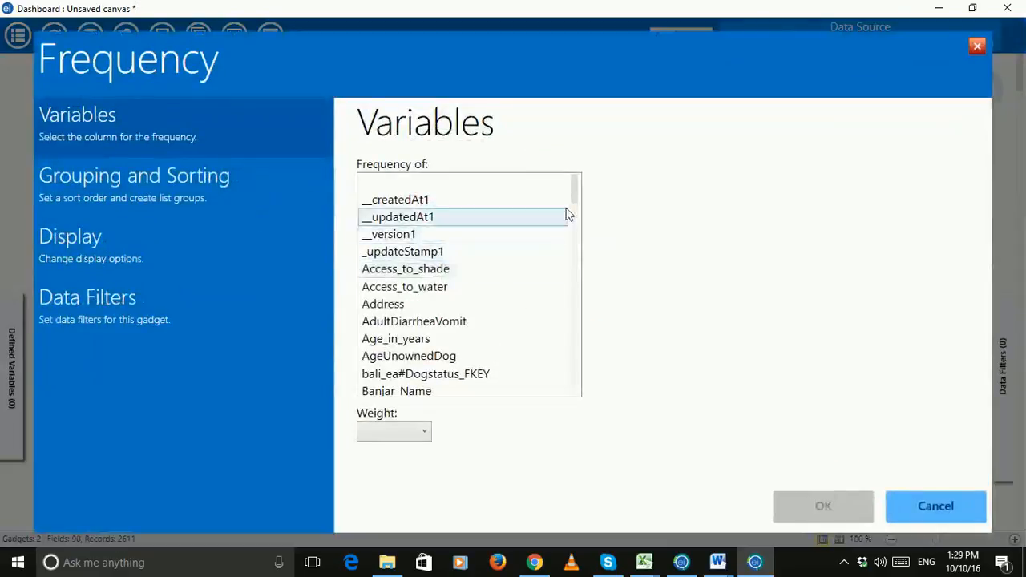
drag(572, 283, 580, 389)
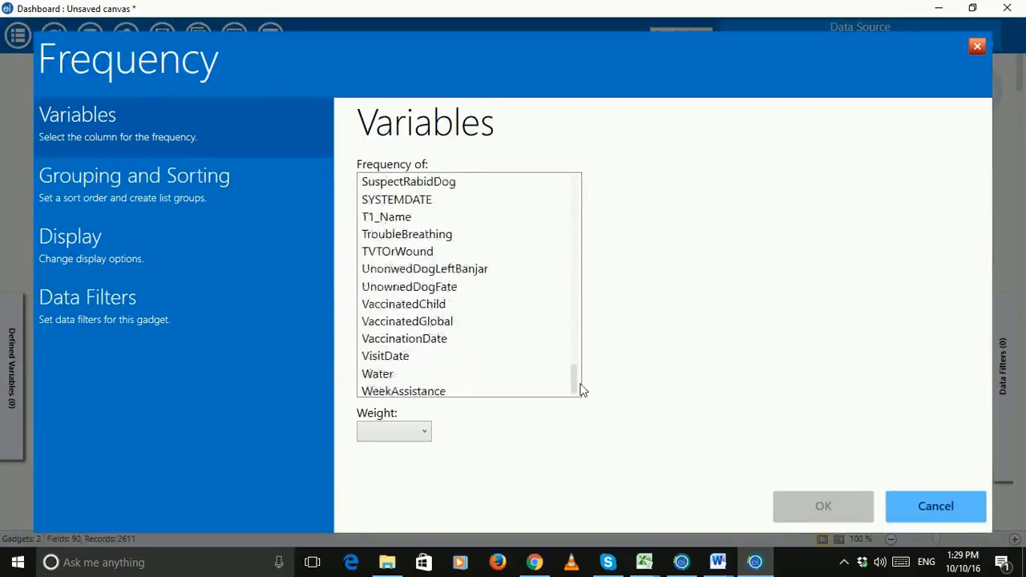
click(468, 273)
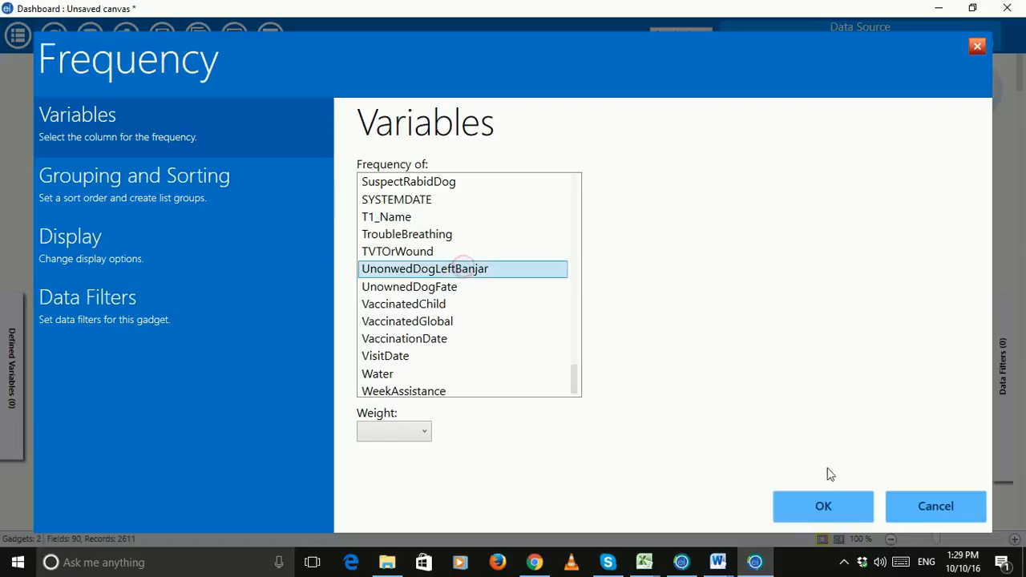
click(831, 510)
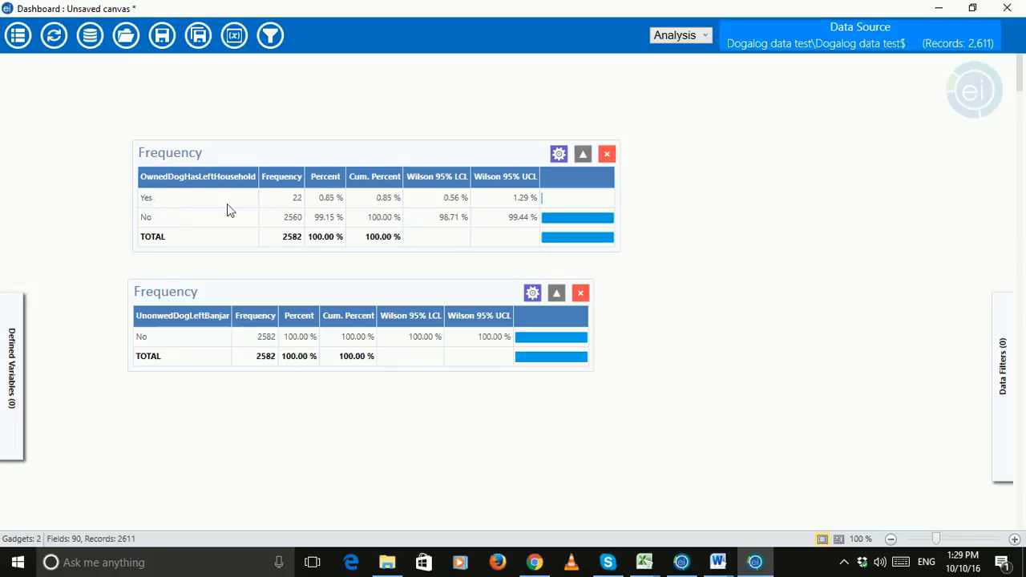
Step: Add a canvas data filter that keeps records where OwnedDogHasLeftHousehold is equal to No
mouse_move(1009, 406)
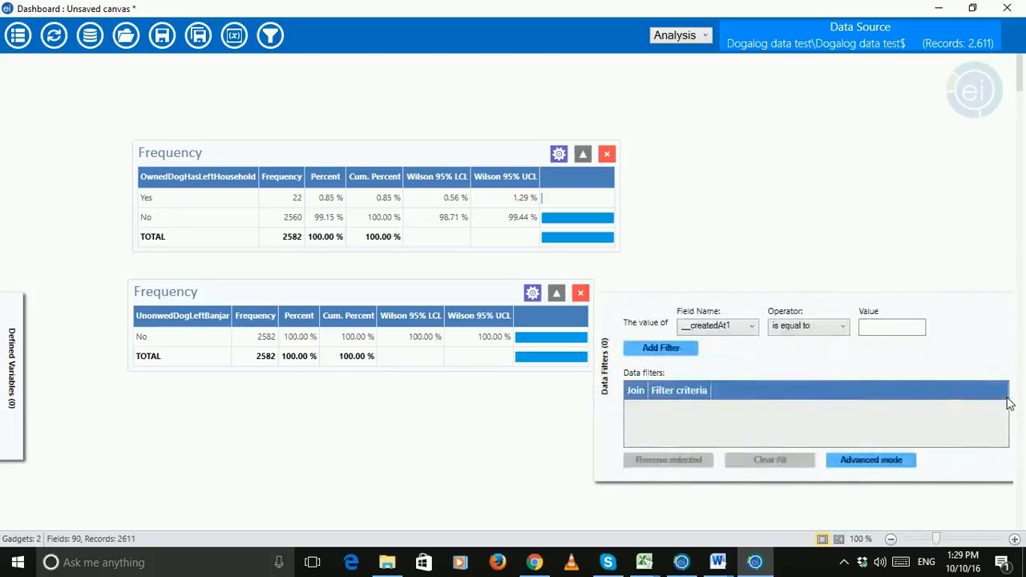
click(753, 327)
scroll(768, 385, down, 3)
scroll(768, 390, down, 11)
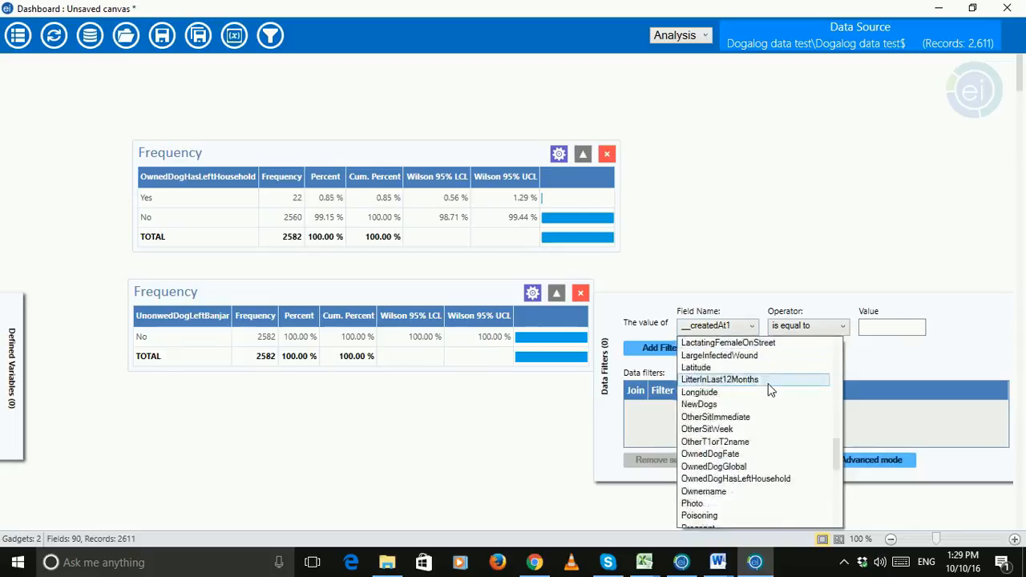
click(781, 478)
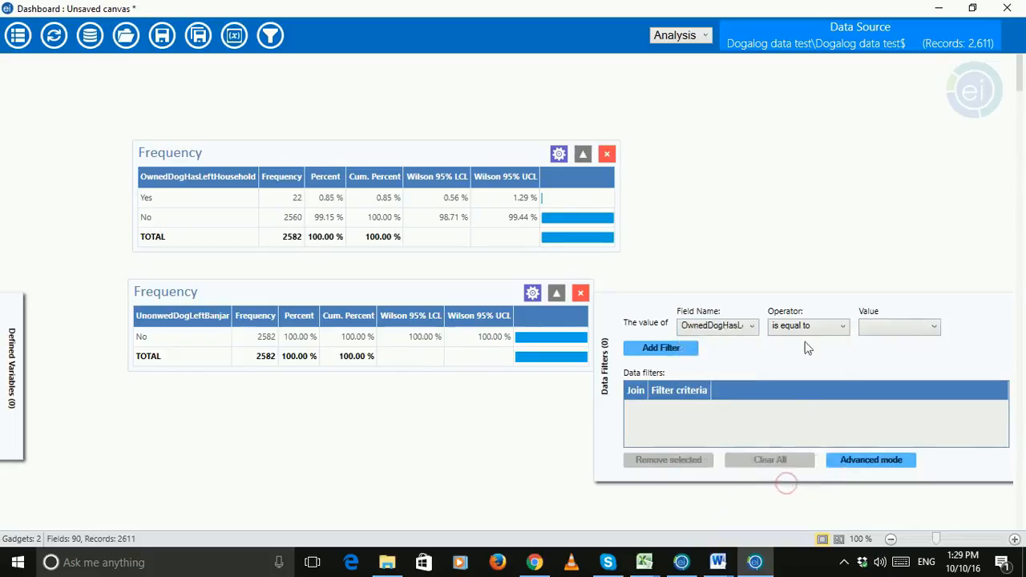
click(844, 327)
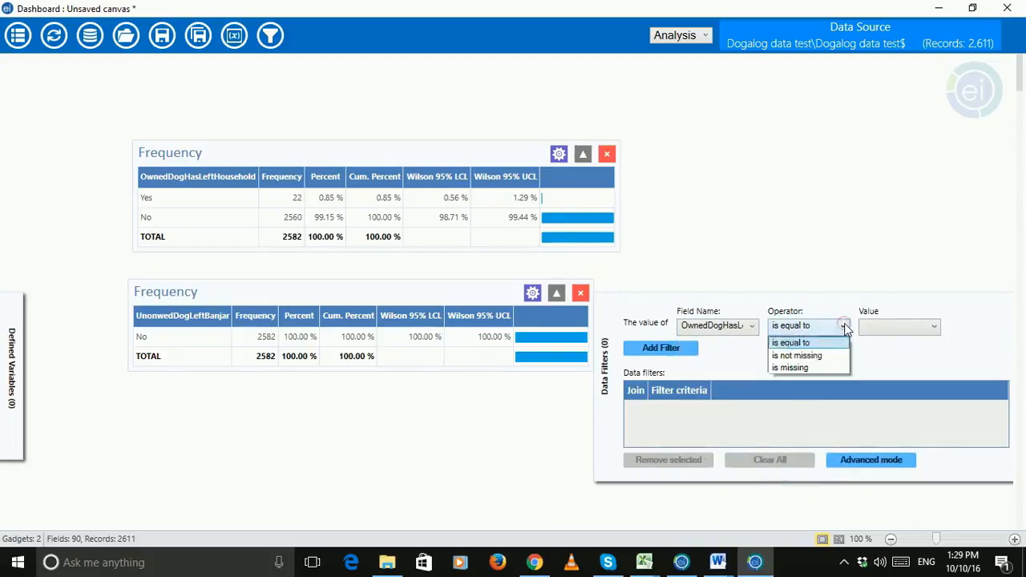
click(834, 344)
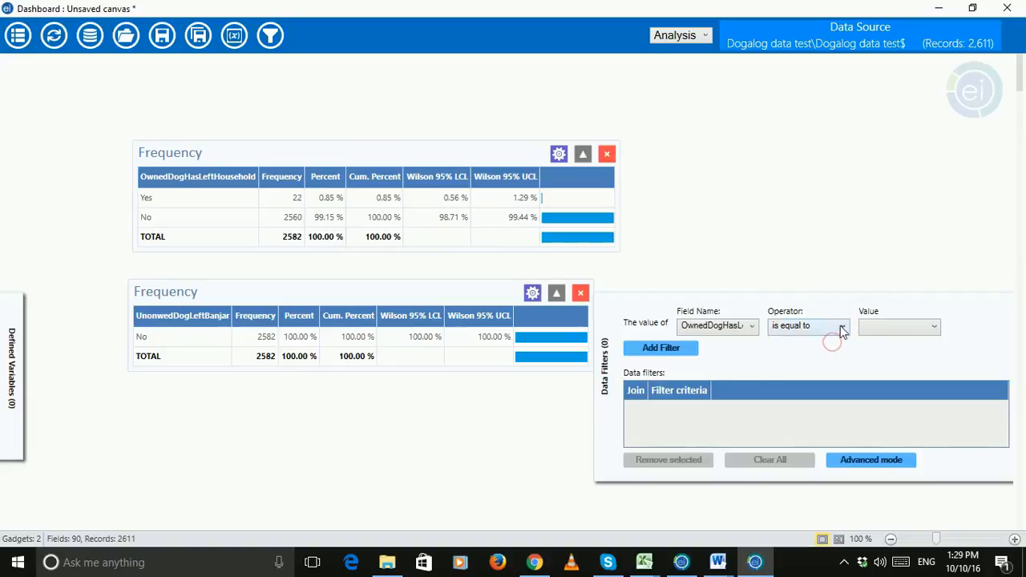
click(936, 329)
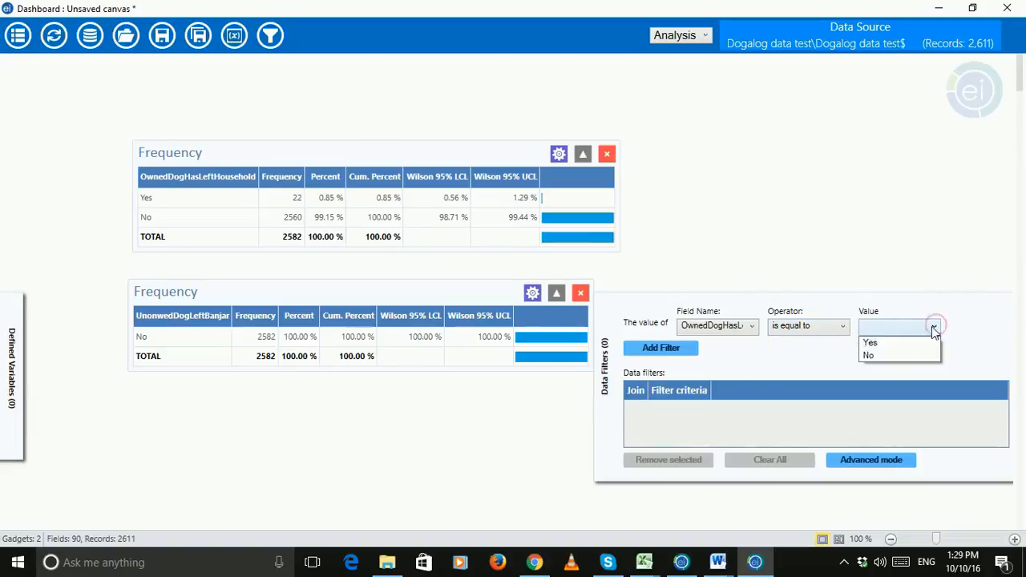
click(900, 358)
click(688, 350)
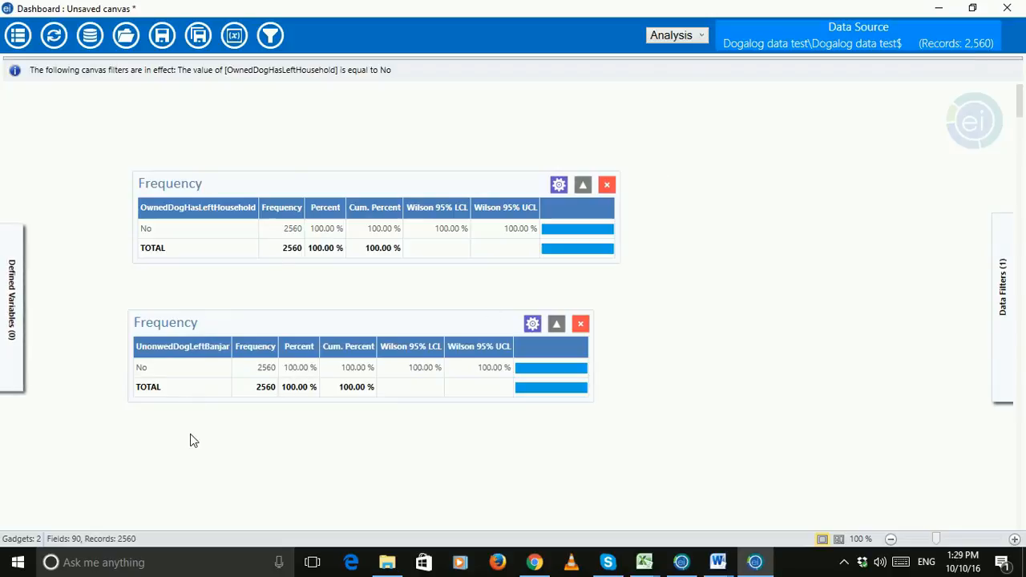
Step: Start a new simple-assignment variable named DaysSinceLastVacc with the assignment type Difference in days
scroll(190, 434, down, 2)
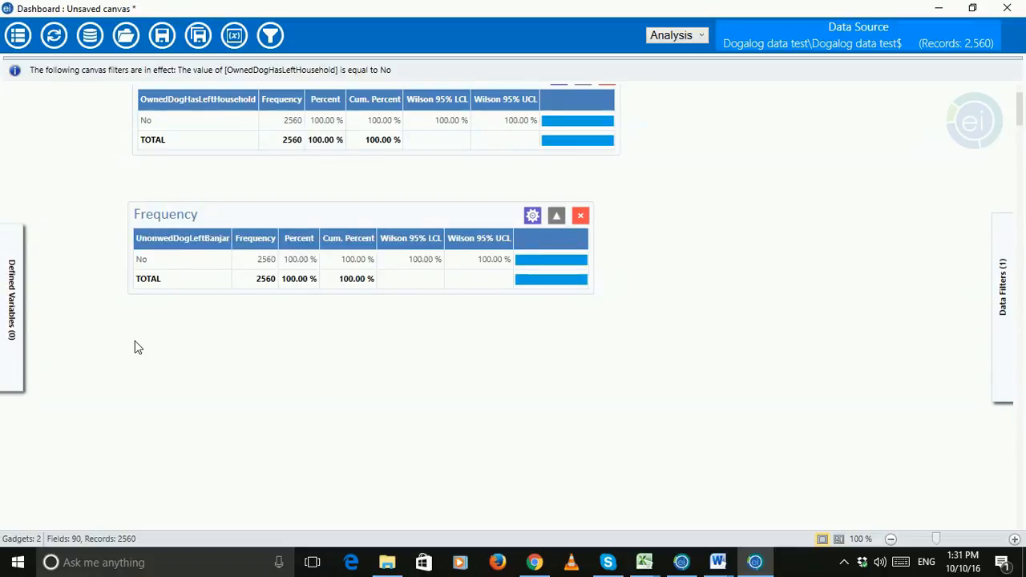
click(4, 315)
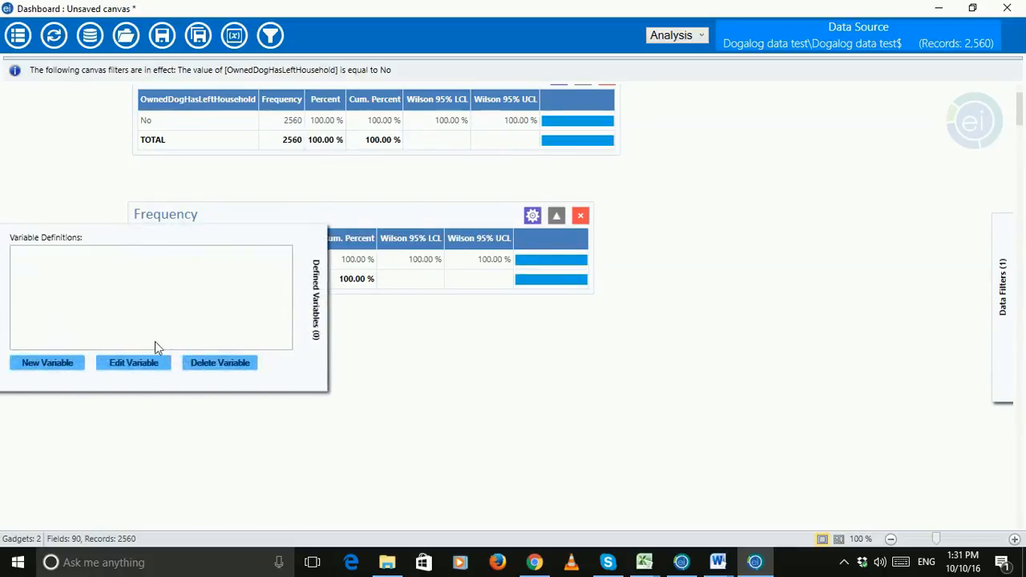
click(61, 364)
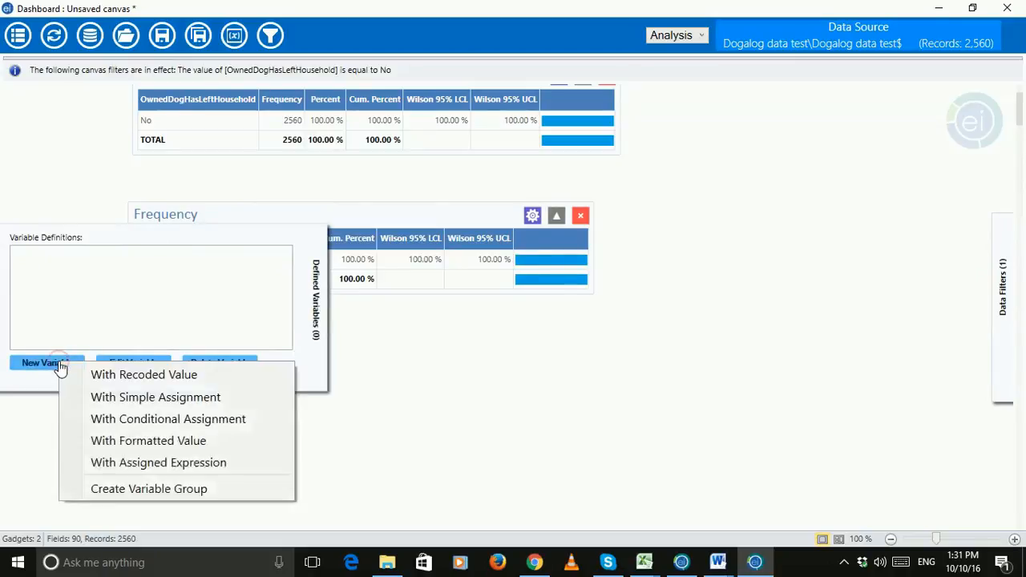
click(143, 398)
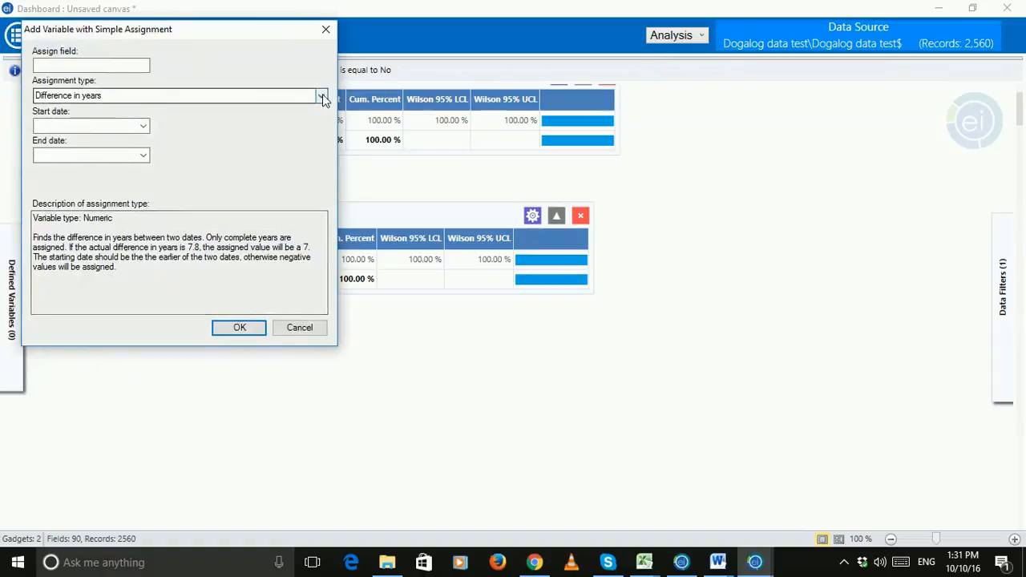
click(321, 95)
click(119, 130)
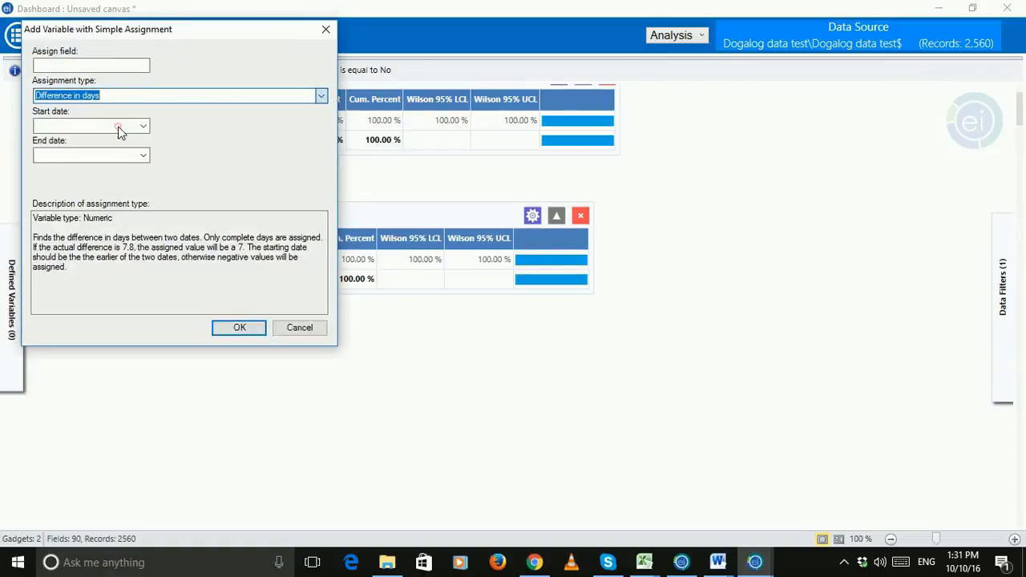
click(133, 67)
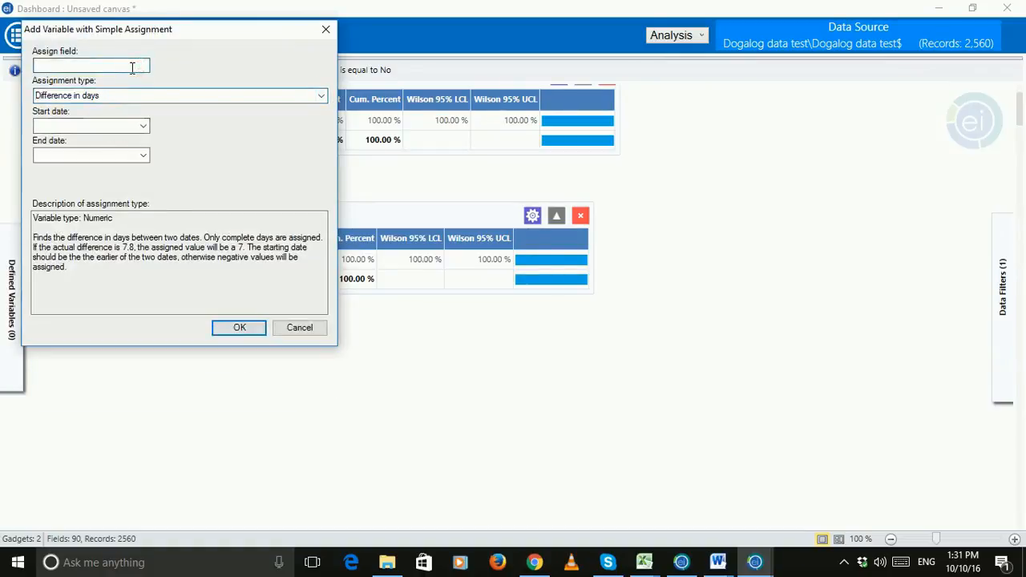
text(DaysSinceLa)
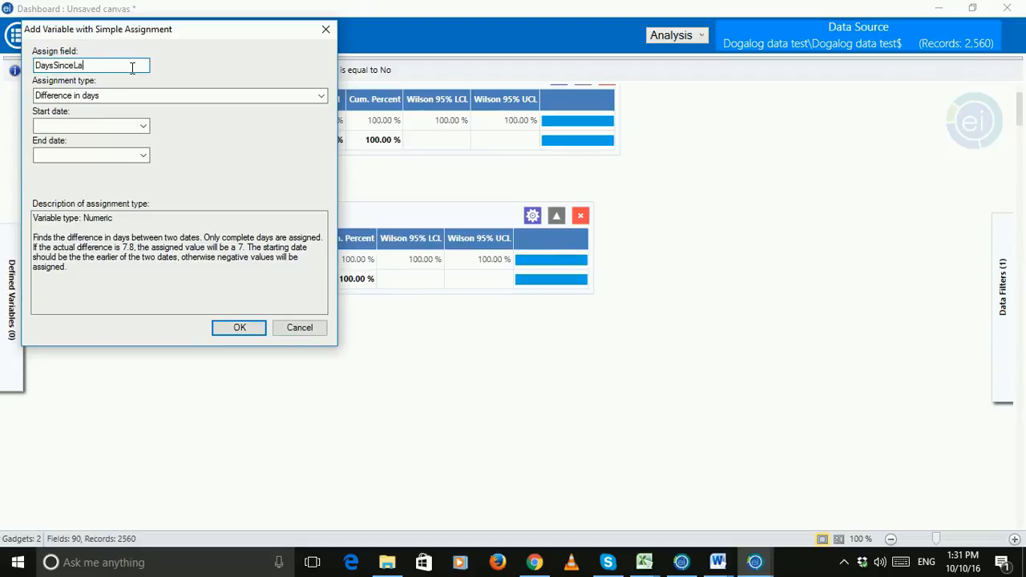
text(stVacc)
Step: Set the new variable's start date to VaccinationDate and its end date to SYSTEMDATE, and create it
click(143, 126)
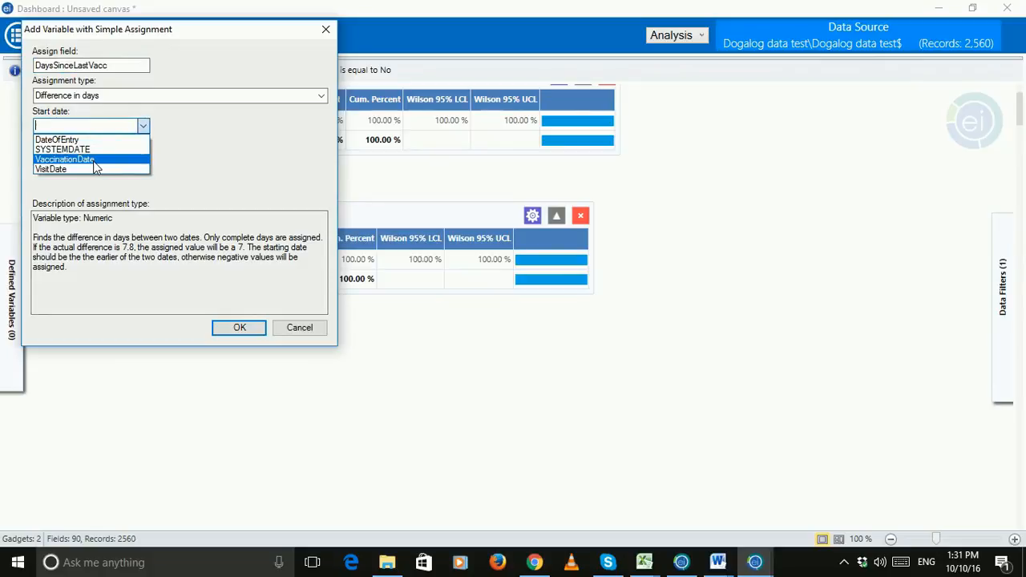
click(94, 159)
click(143, 154)
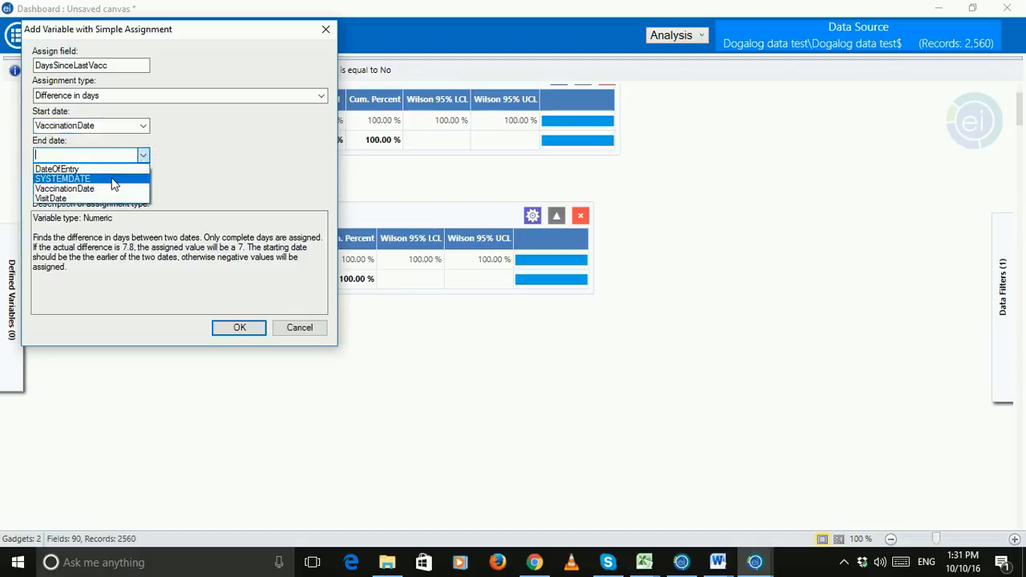
click(112, 179)
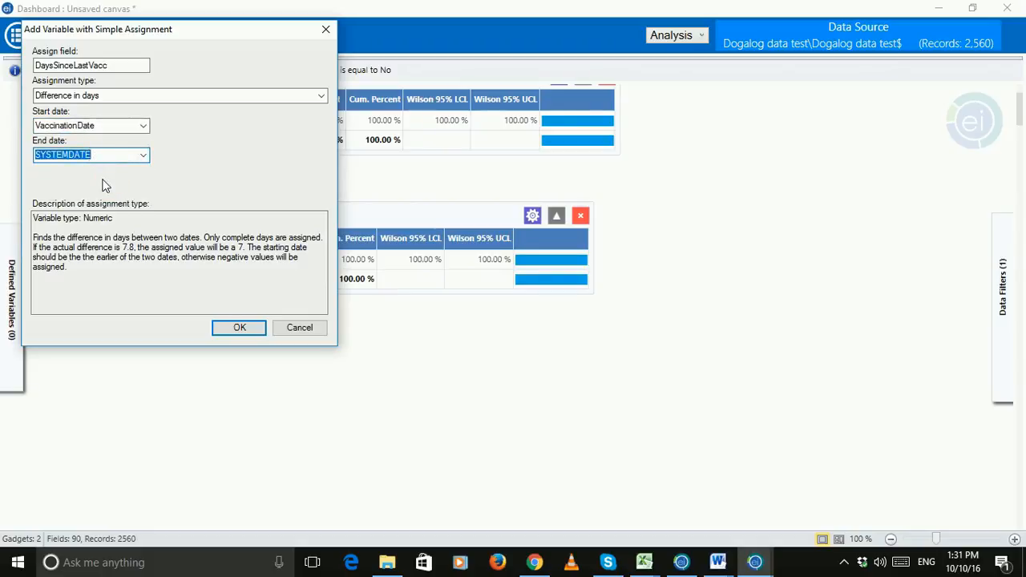
click(240, 328)
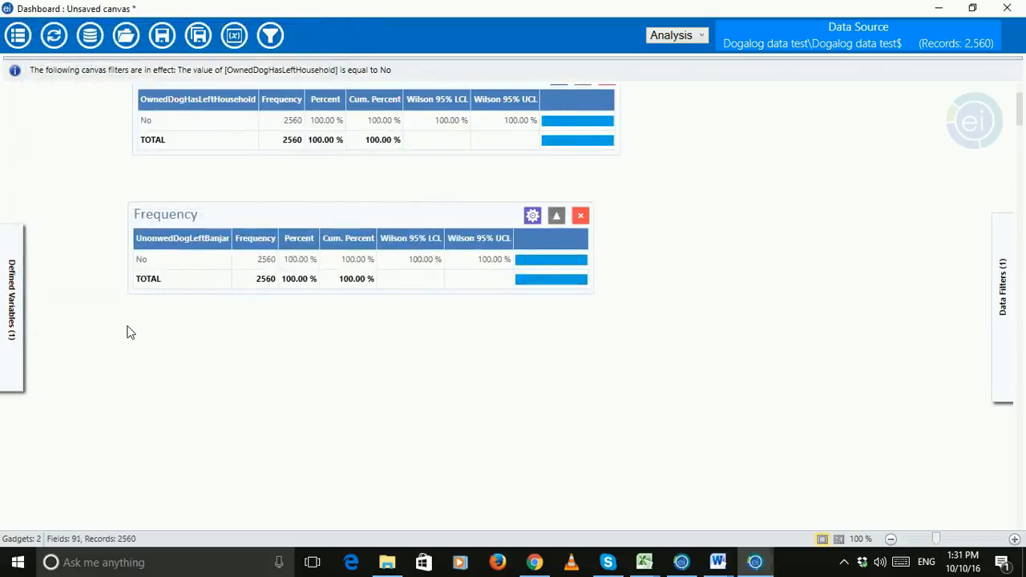
Step: Add a Frequency gadget for DaysSinceLastVacc below the UnonwedDogLeftBanjar table
right_click(134, 337)
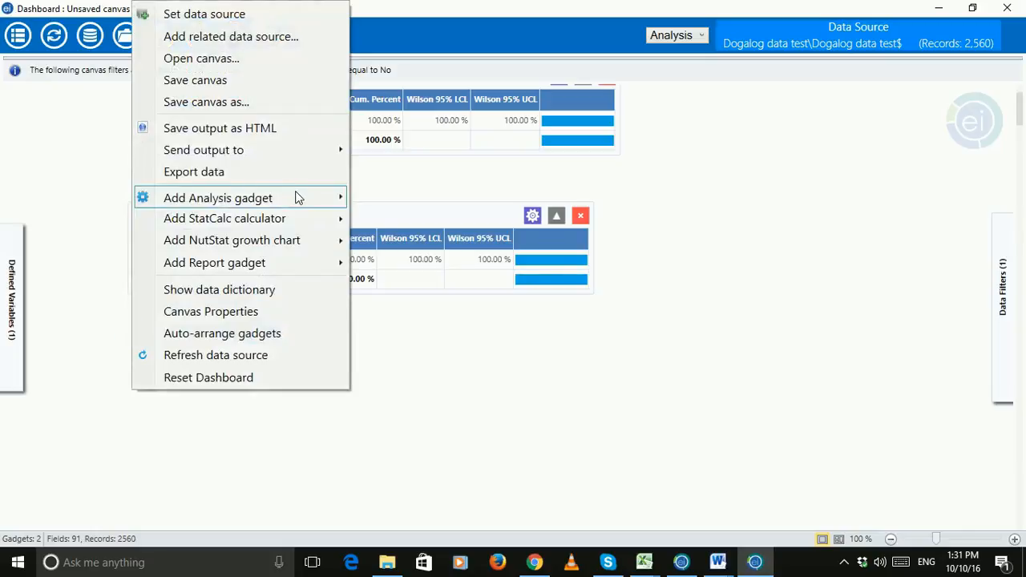
mouse_move(297, 198)
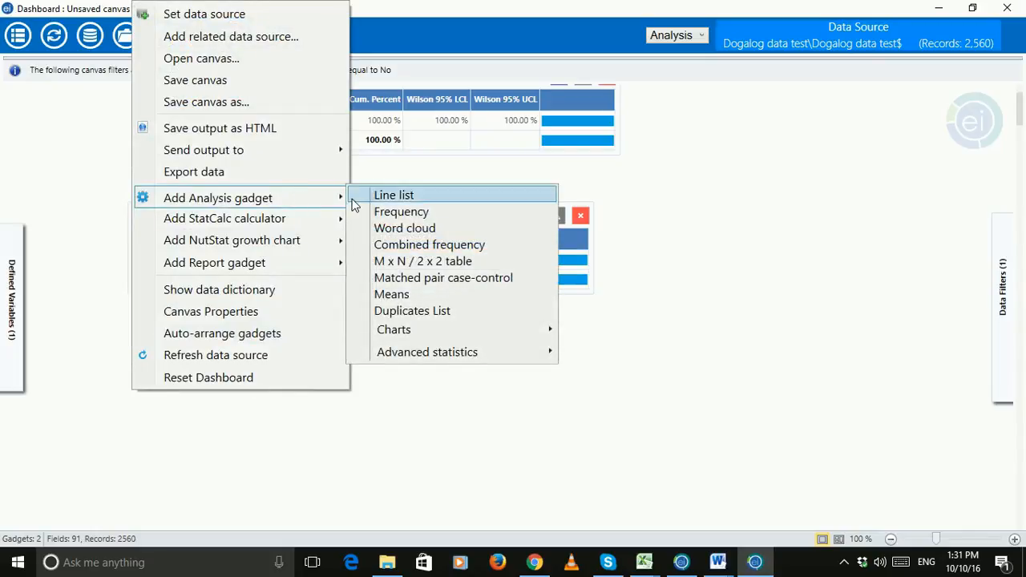
click(421, 212)
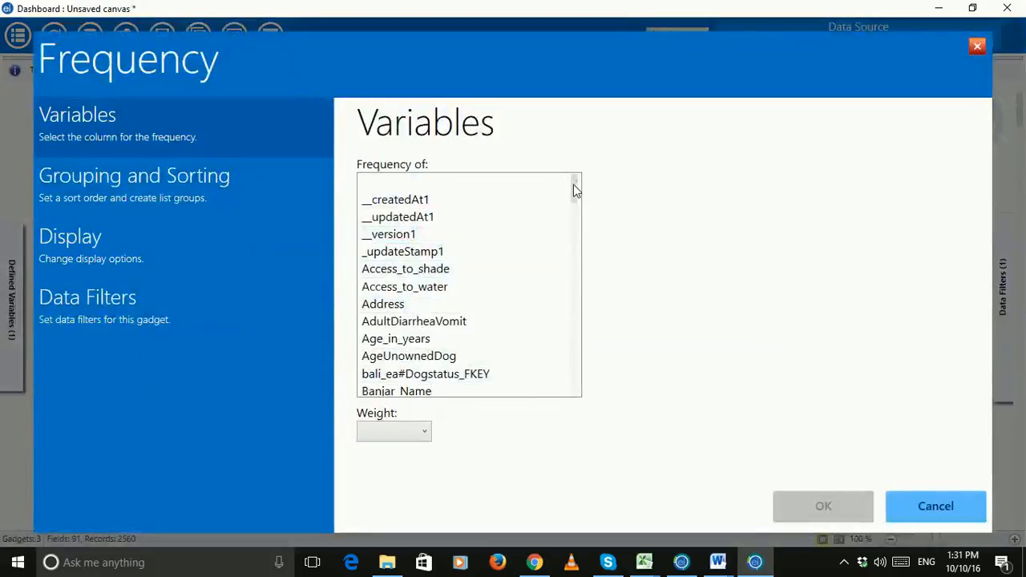
drag(574, 186, 577, 229)
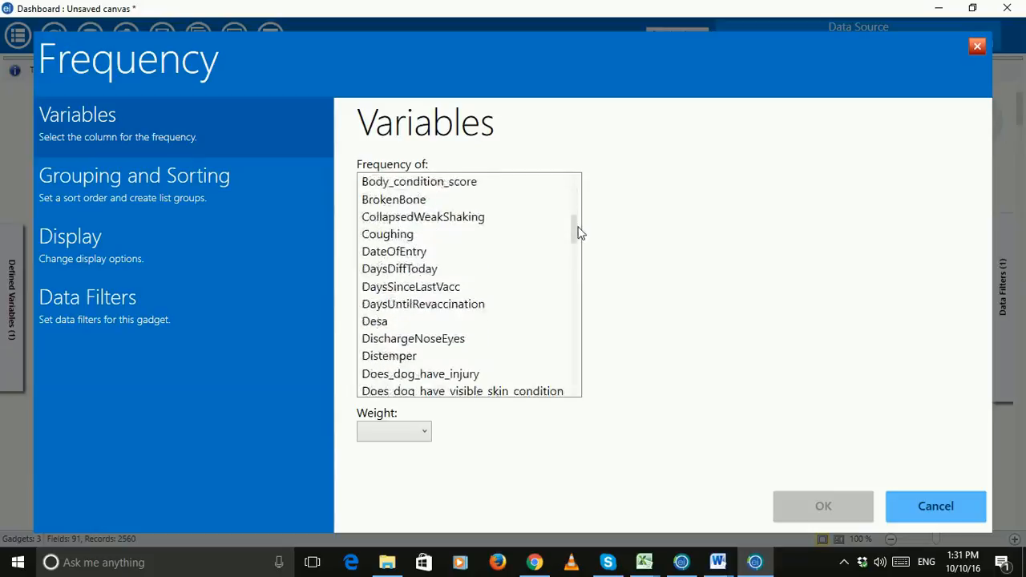
click(441, 287)
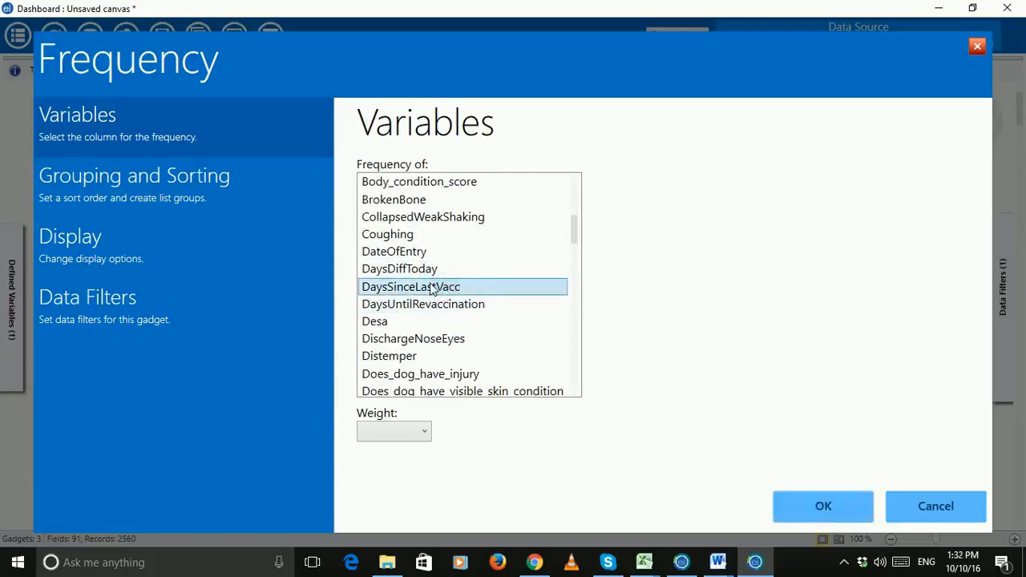
click(818, 507)
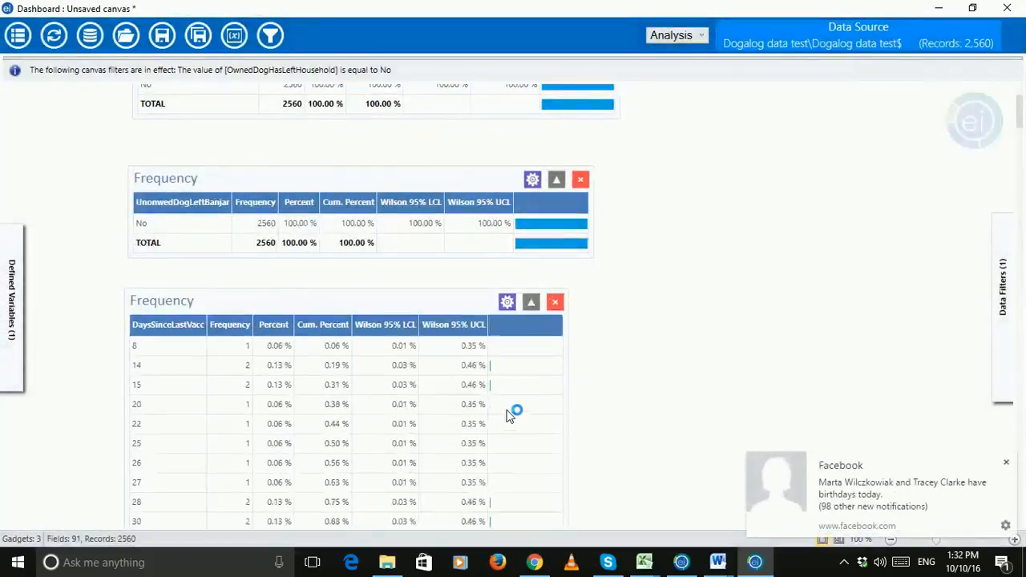
Step: Start a new variable with recoded values, using DaysSinceLastVacc as the source field and keeping the default destination field name
scroll(147, 217, down, 3)
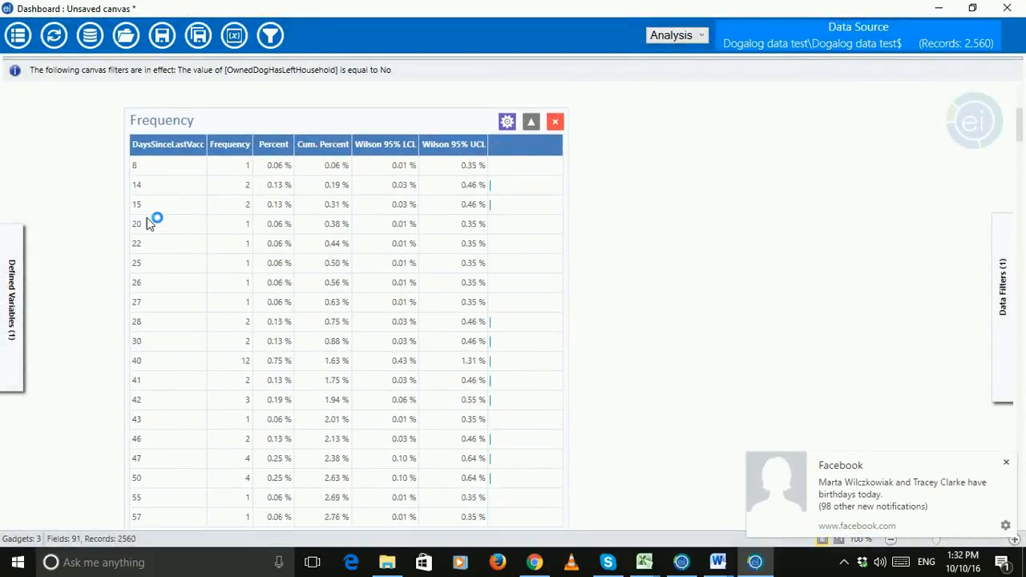
scroll(173, 289, down, 12)
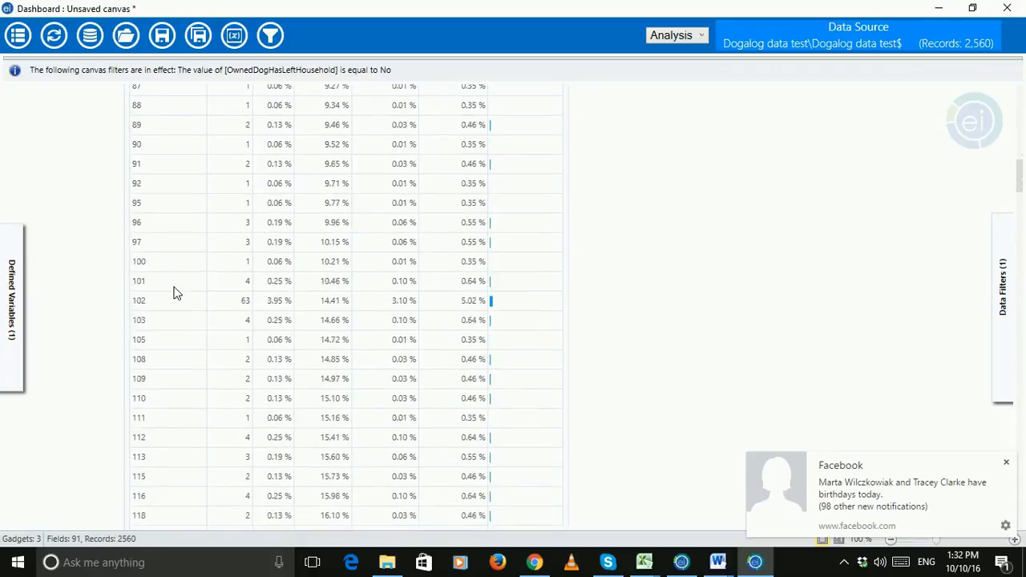
scroll(179, 299, down, 10)
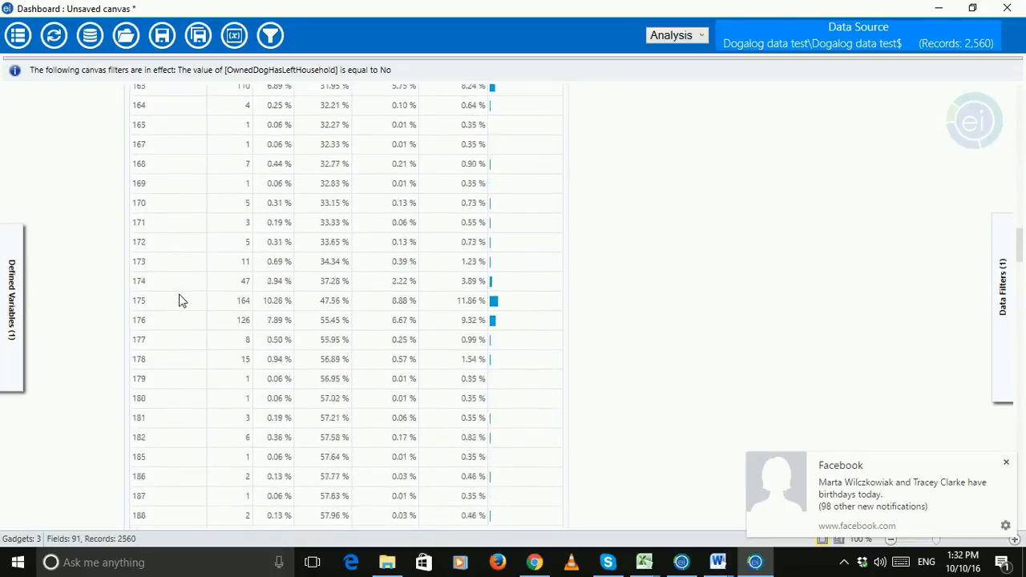
scroll(179, 301, down, 15)
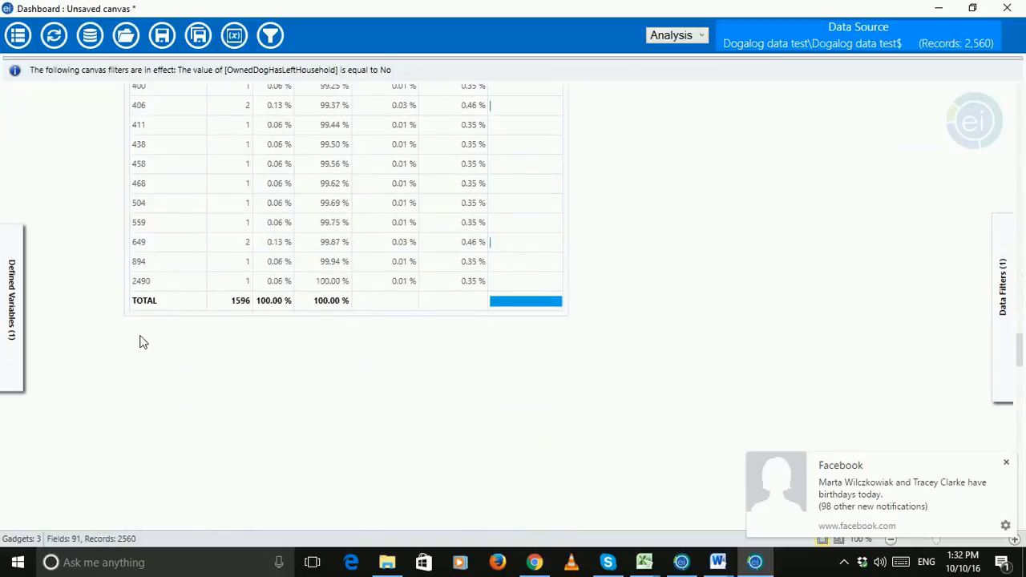
mouse_move(22, 326)
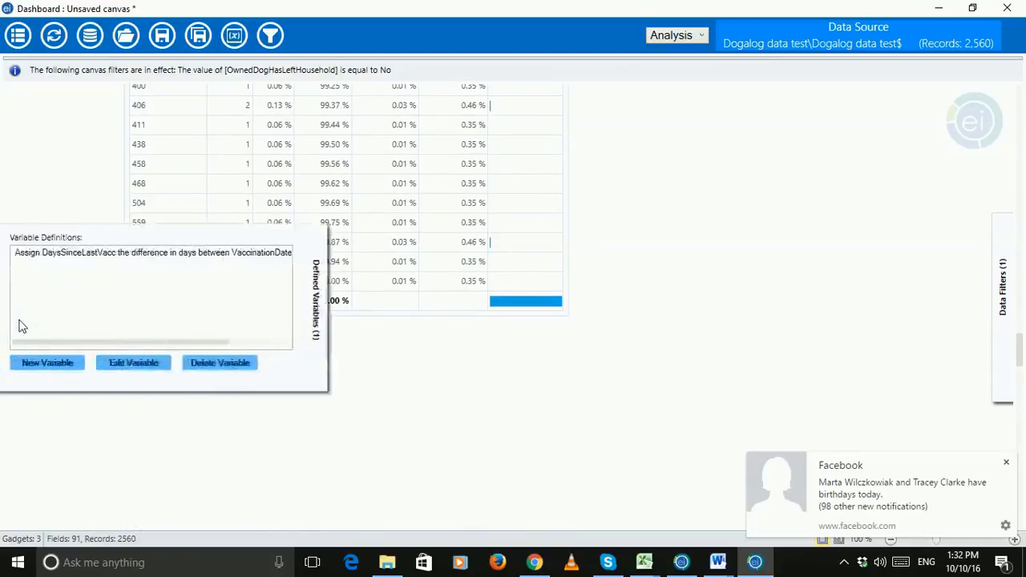
click(47, 365)
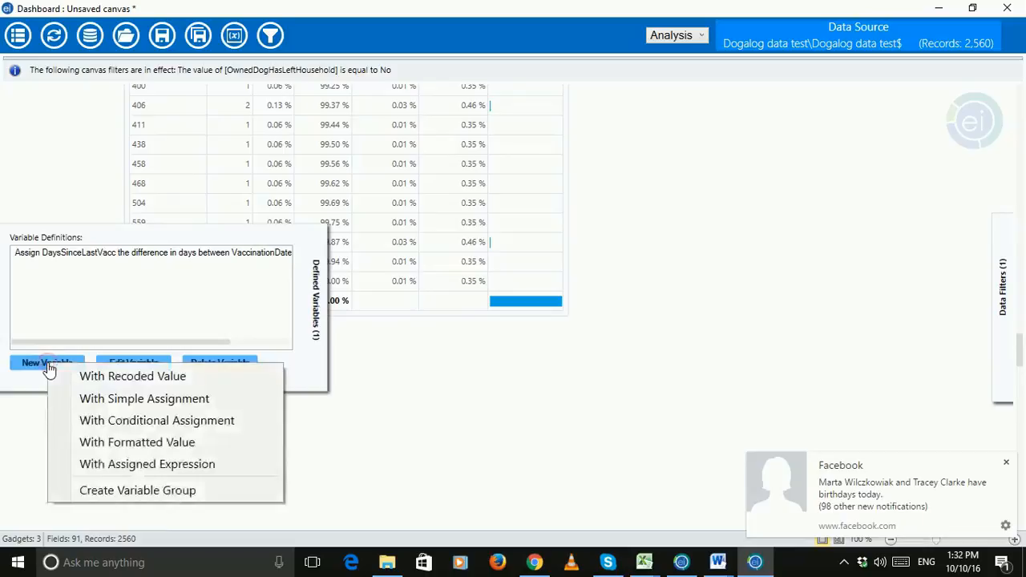
click(99, 374)
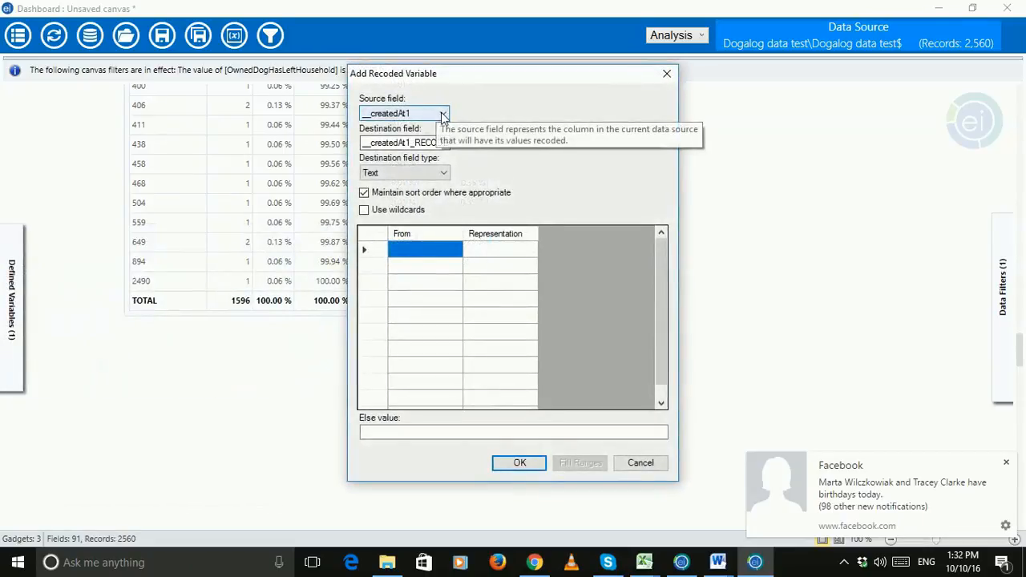
click(442, 113)
drag(443, 173, 439, 208)
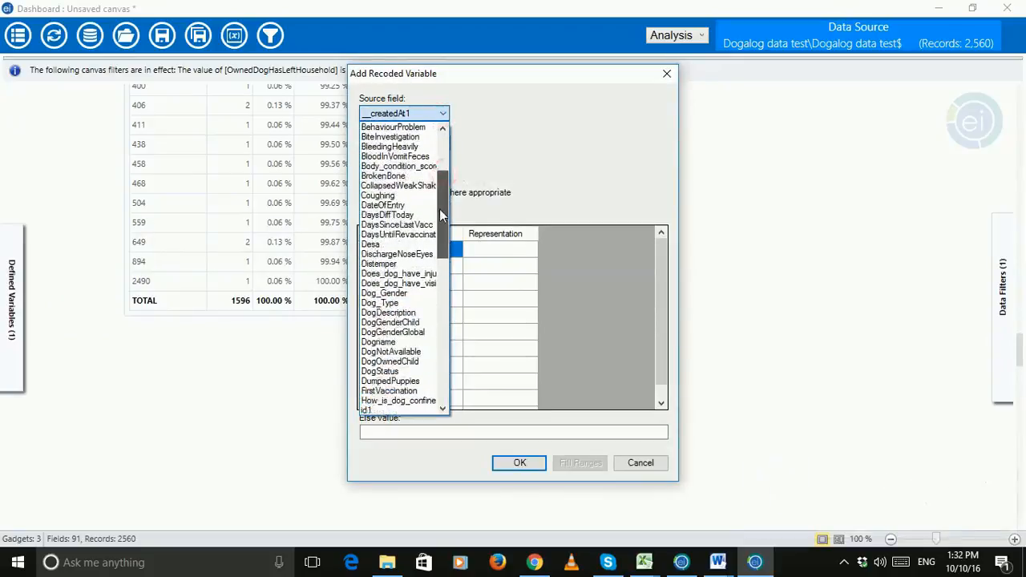
click(401, 226)
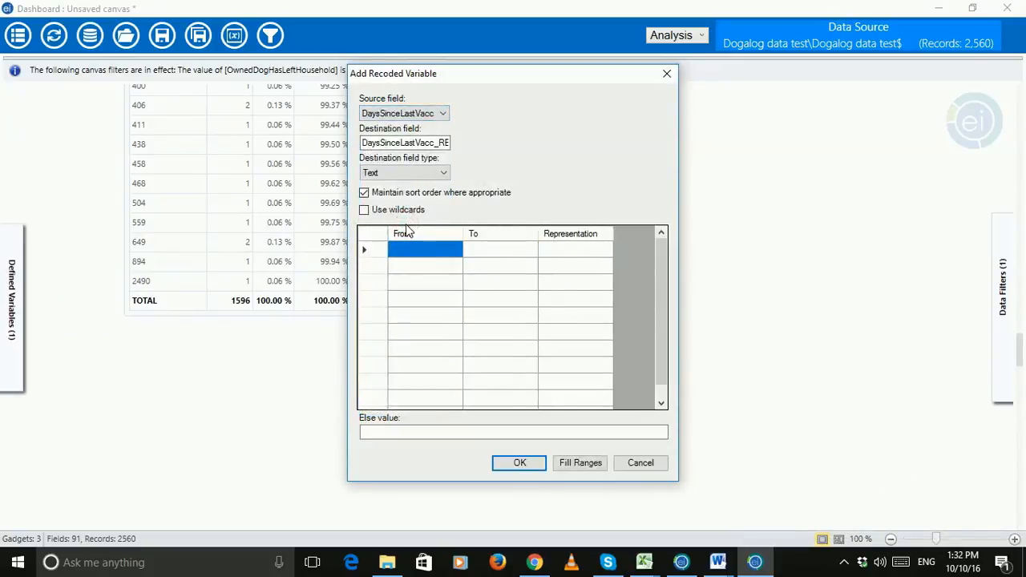
click(417, 144)
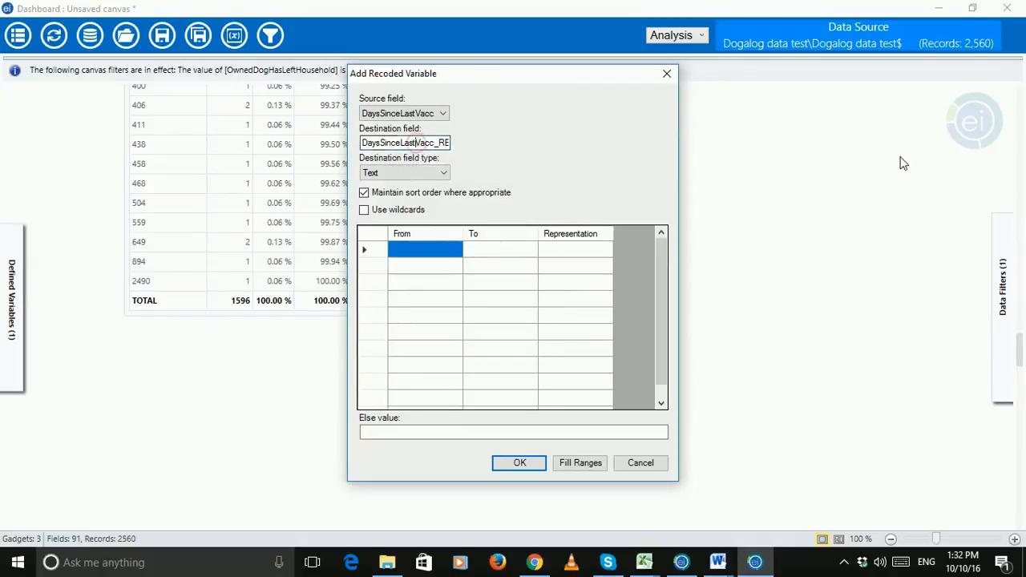
key(End)
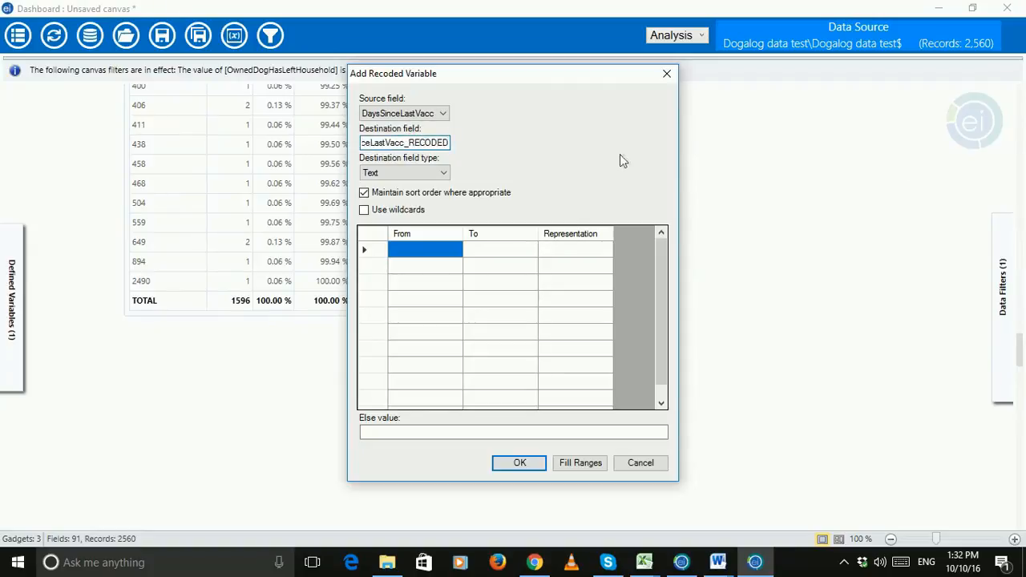
Step: Define the first recode range from 0 to 365 with the representation VaccCurrent
click(418, 251)
text(0)
click(478, 254)
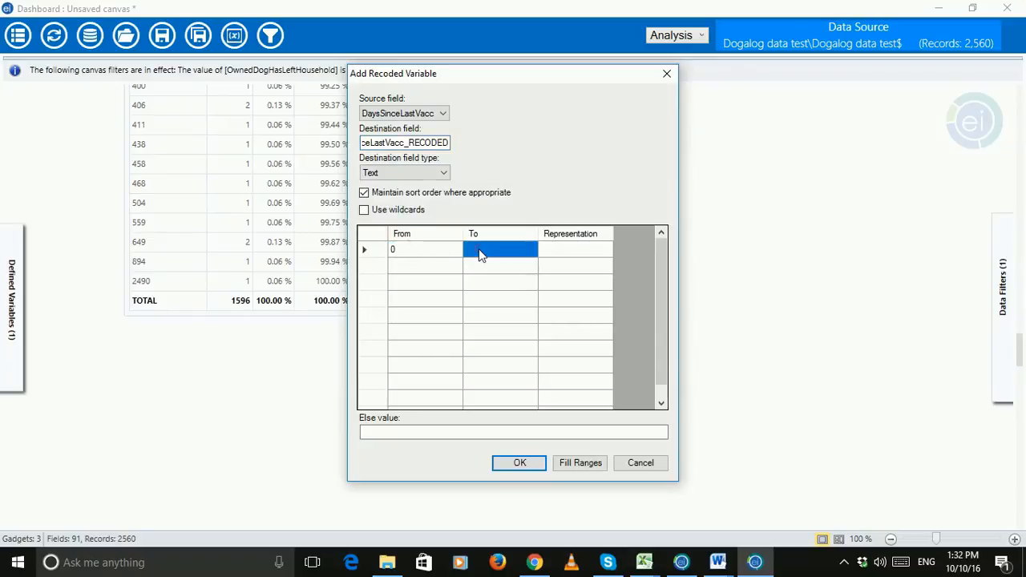
text(36)
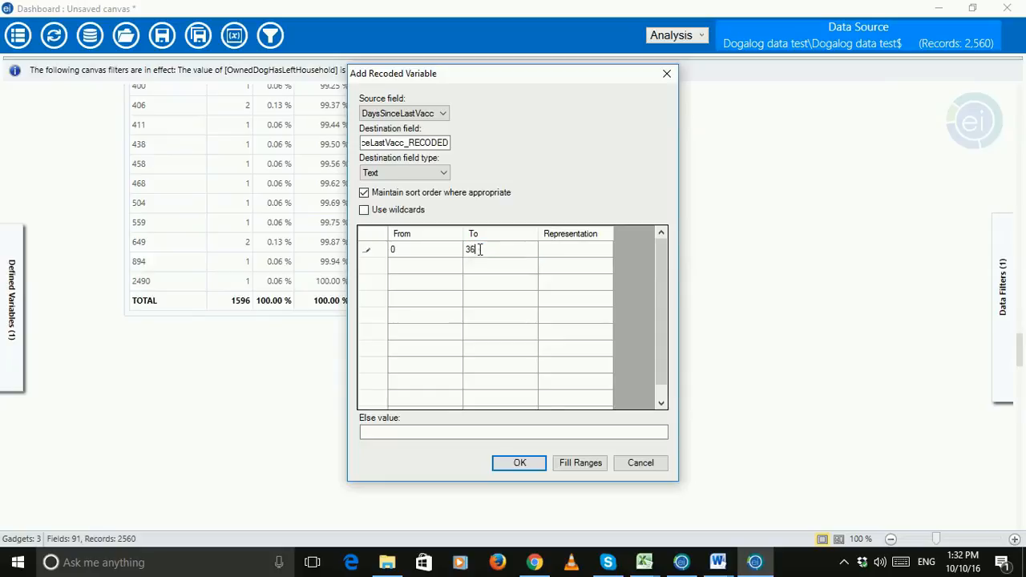
text(5)
click(574, 252)
text(VaccCurrent)
Step: Define a second recode range from 366 to HIVALUE as VaccLapsed and create the recoded variable
click(437, 274)
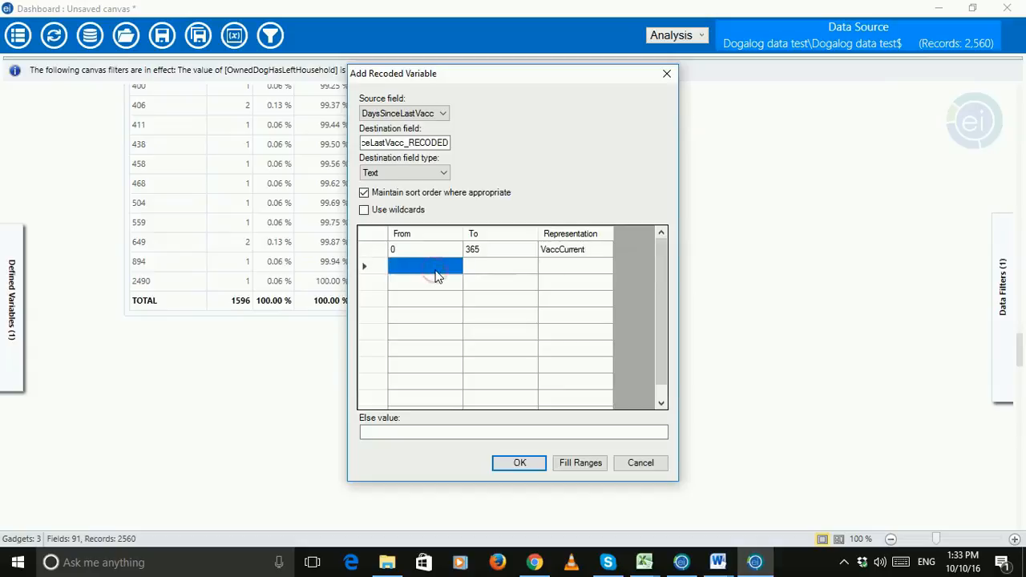
text(366)
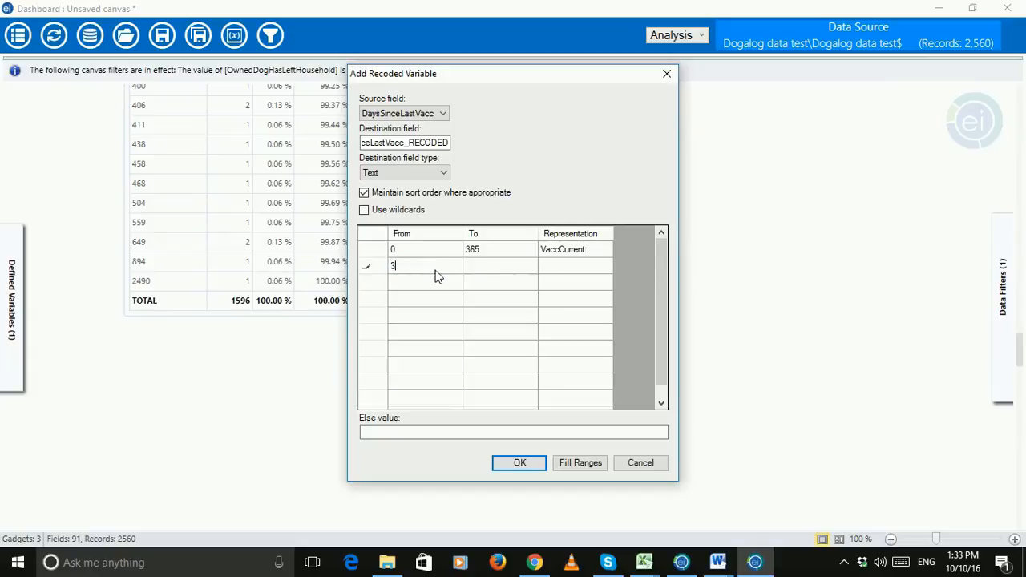
click(493, 273)
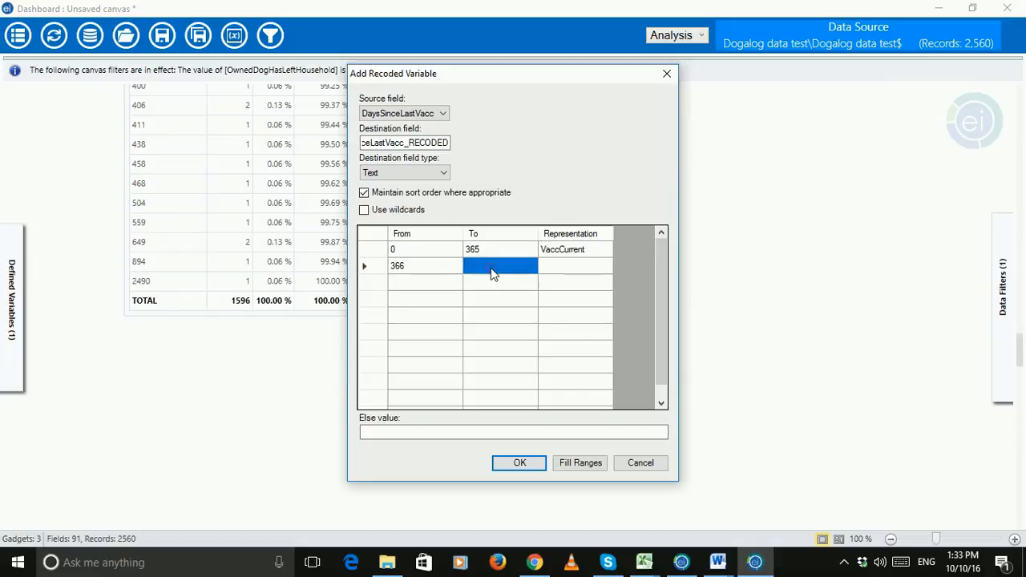
text(HIVALUE)
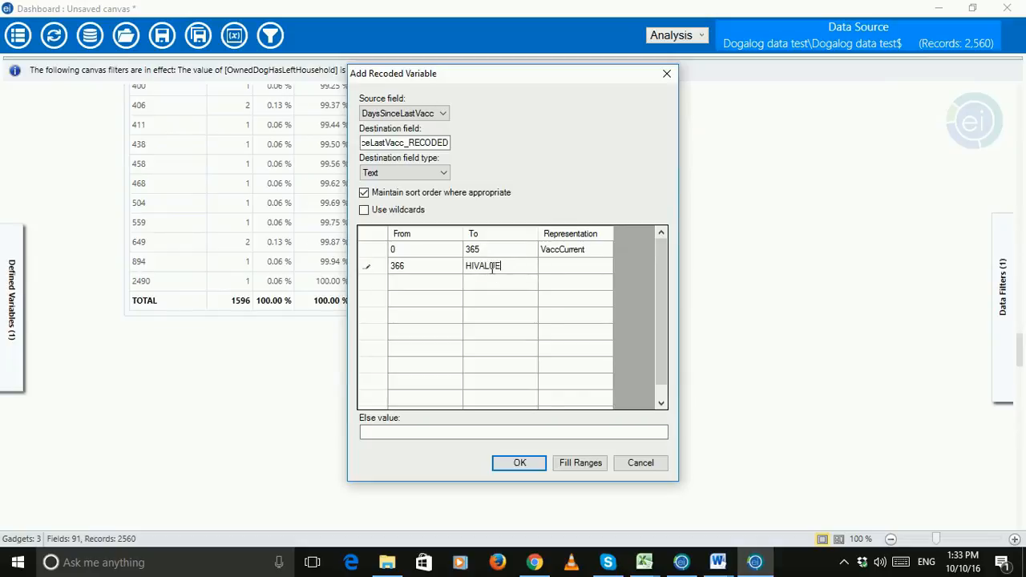
click(578, 268)
text(VaccLapsed)
click(518, 463)
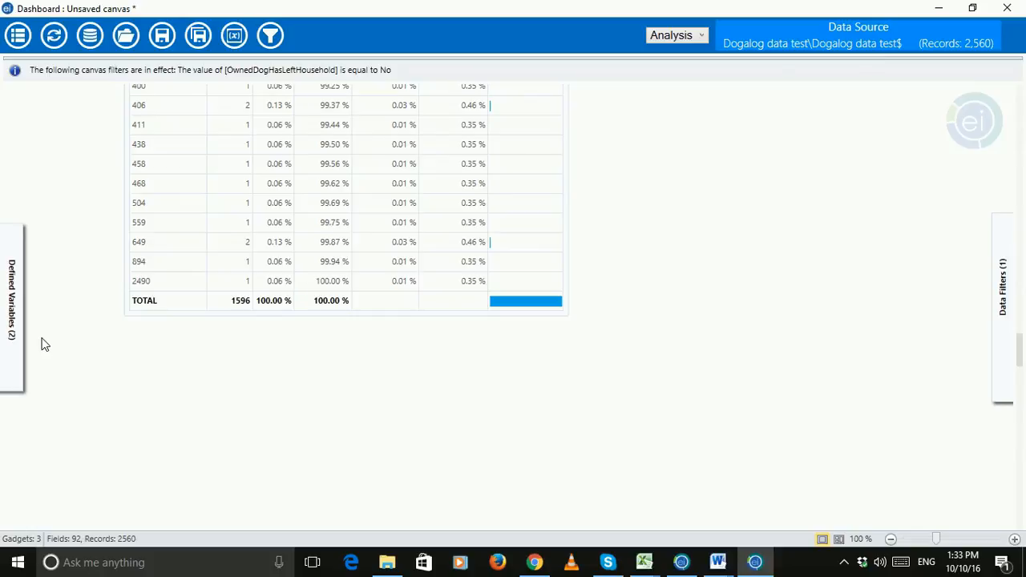
Step: Add a Frequency gadget for DaysSinceLastVacc_RECODED below the DaysSinceLastVacc table
right_click(139, 358)
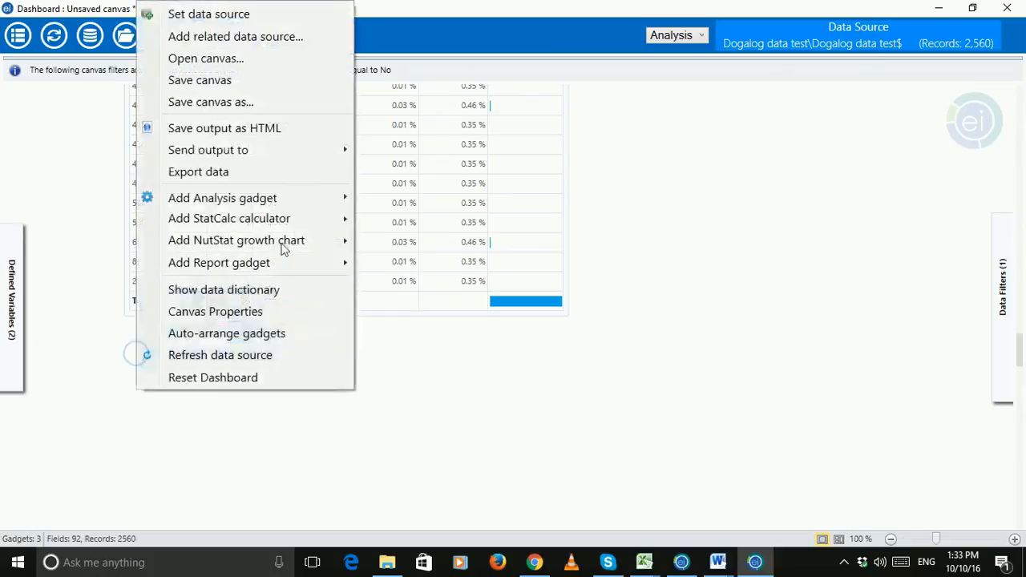
mouse_move(302, 198)
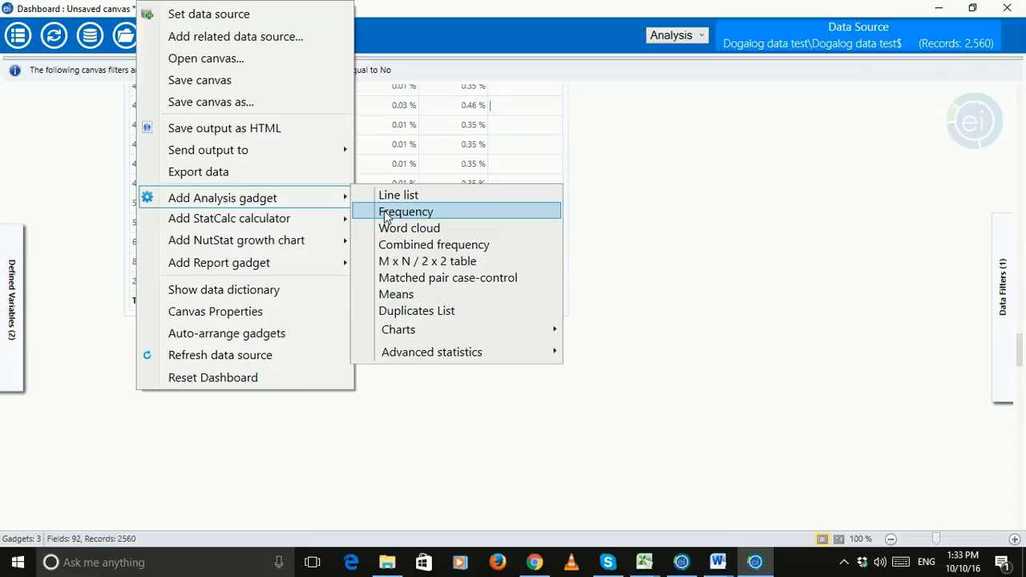
click(385, 215)
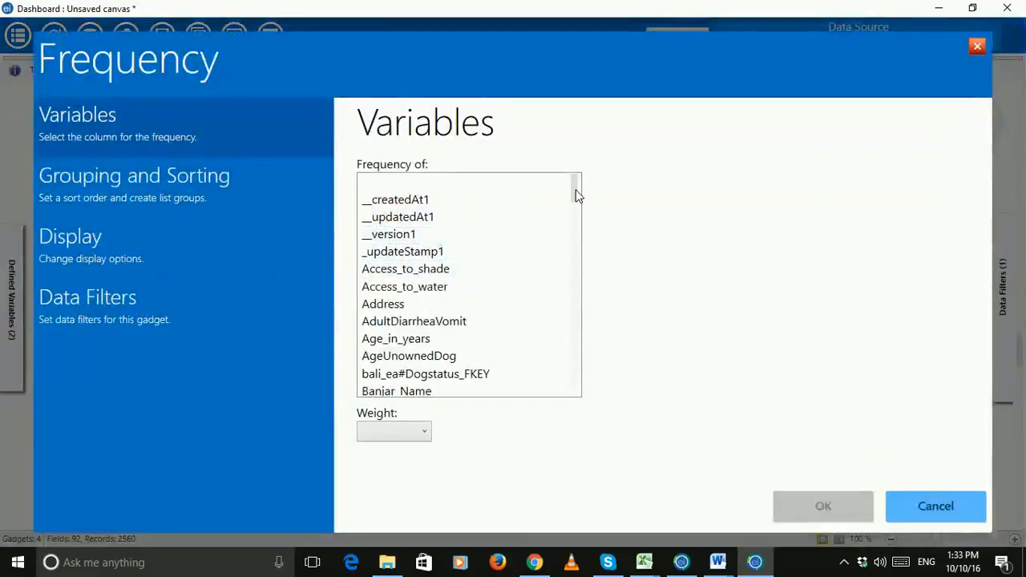
drag(574, 197, 570, 242)
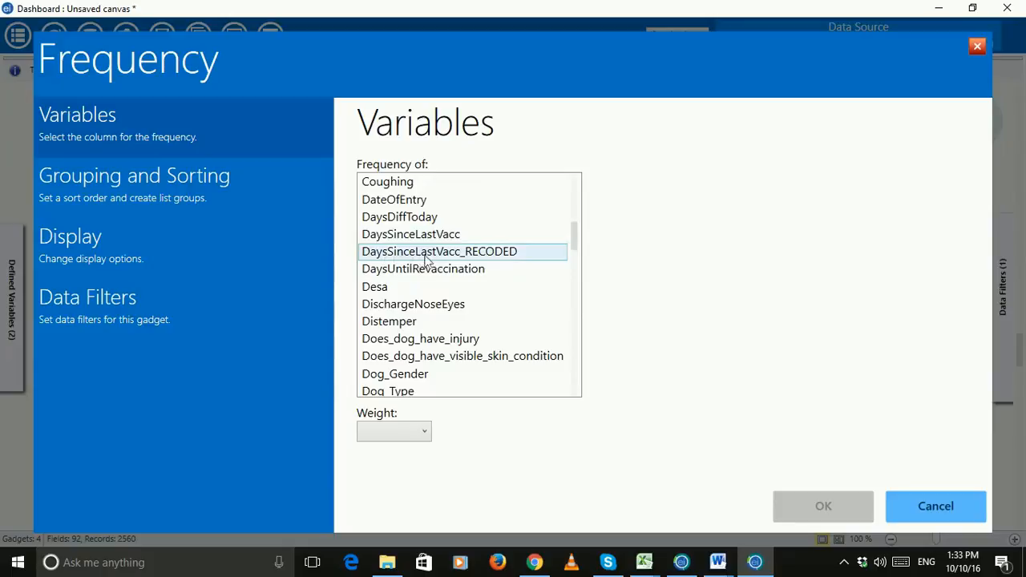
click(450, 254)
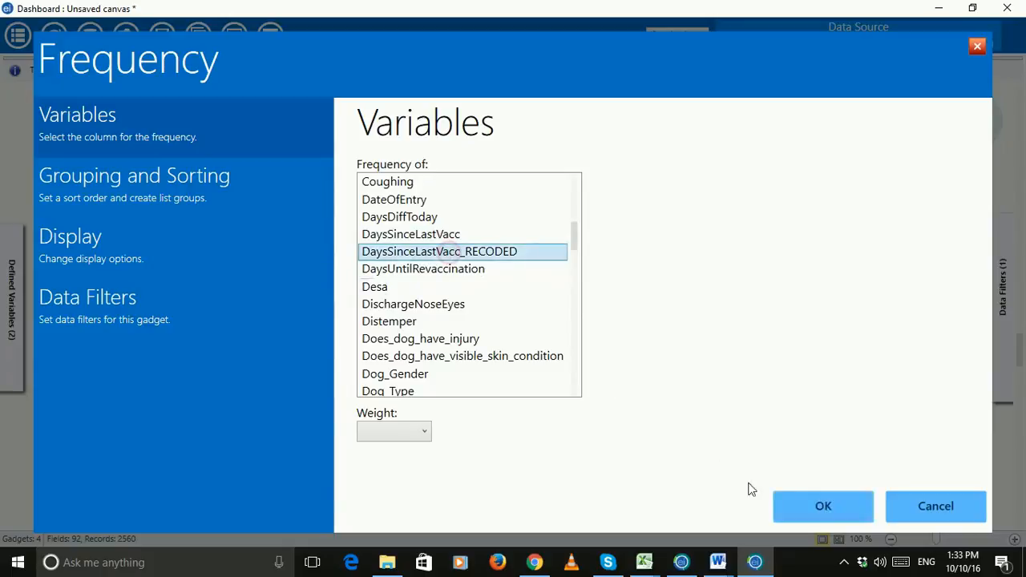
click(825, 510)
scroll(241, 478, down, 1)
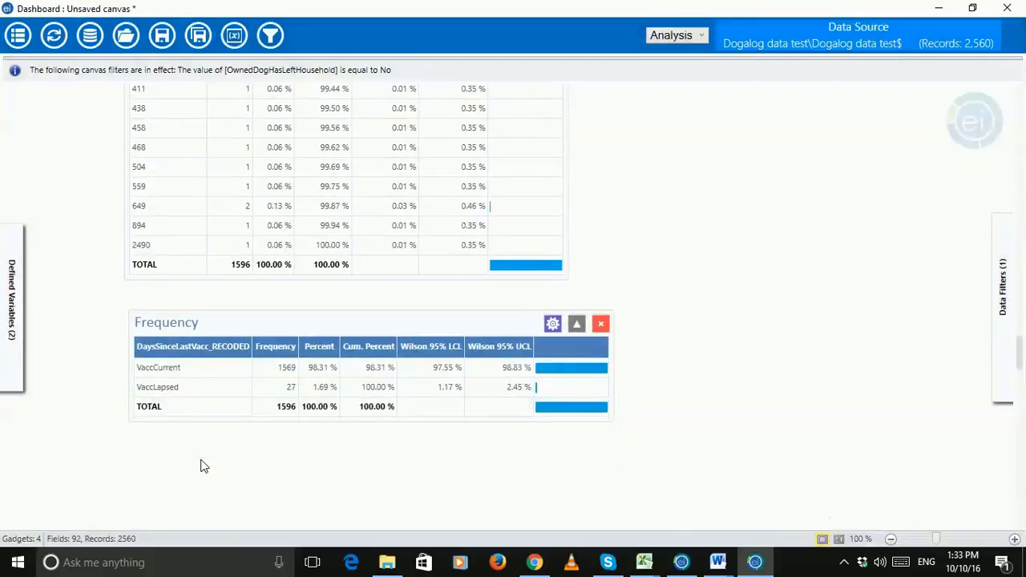
scroll(210, 454, down, 1)
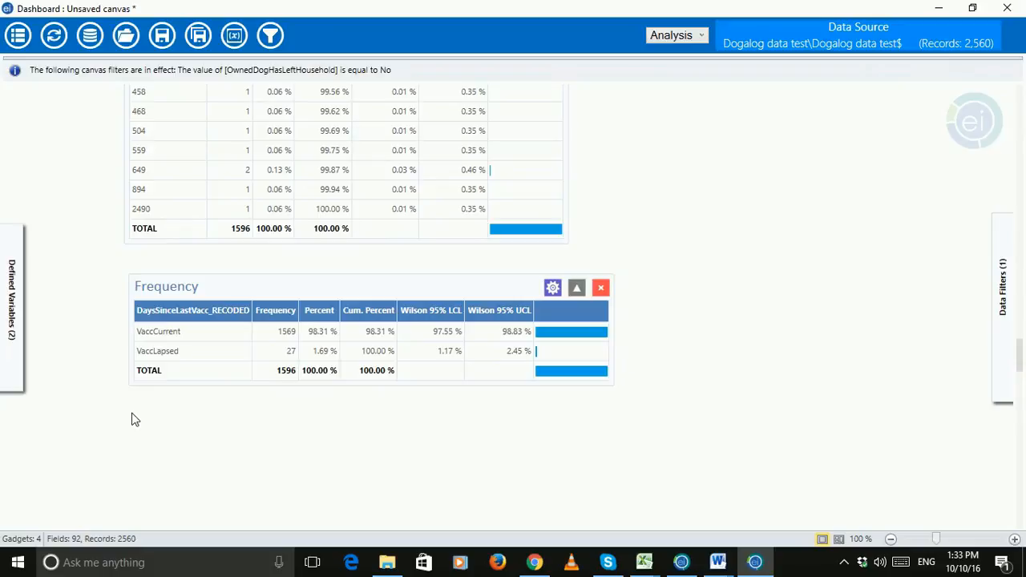
Step: Start a new variable with conditional assignment and name its assign field VaccStatusToday
mouse_move(24, 320)
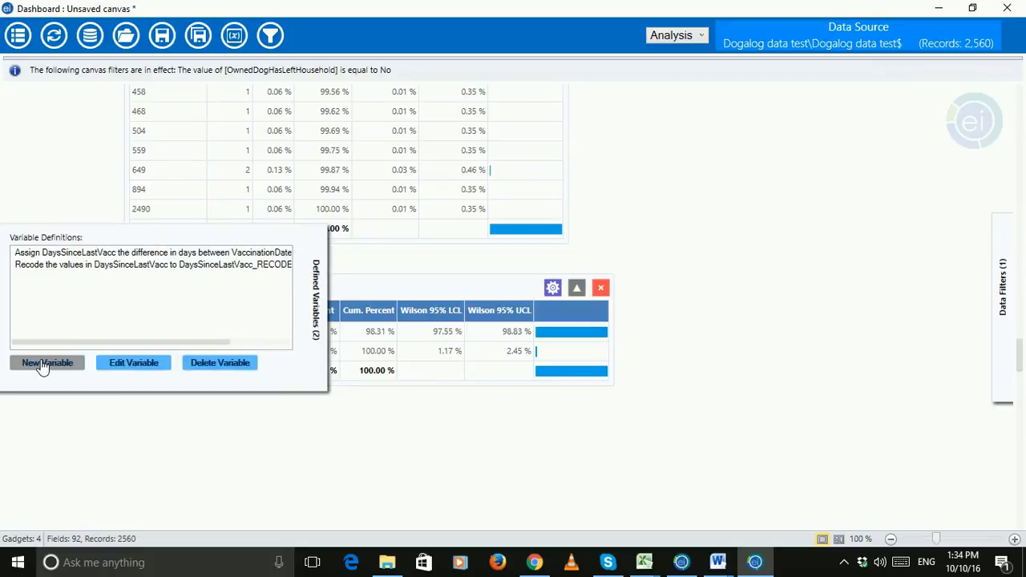
click(42, 364)
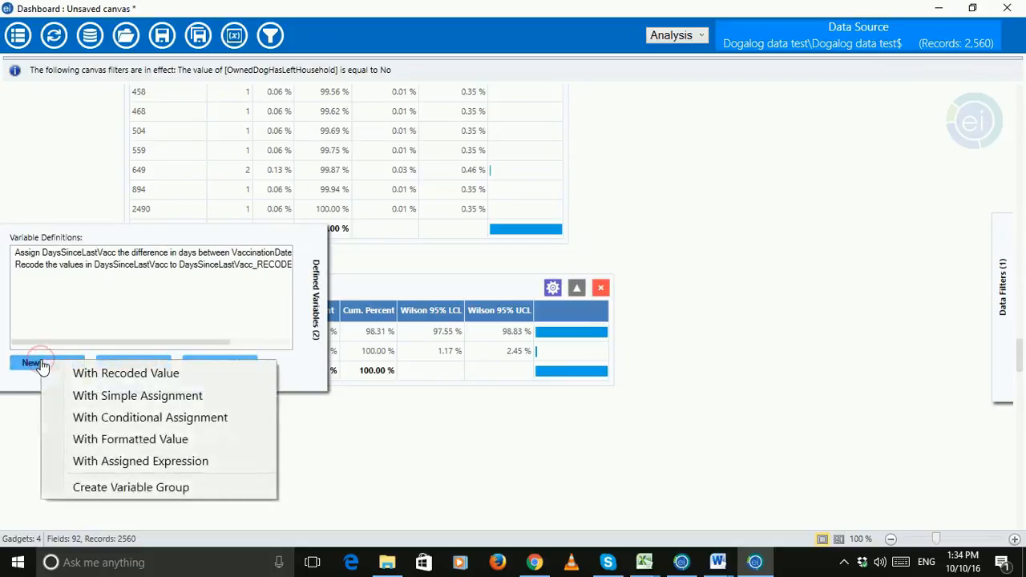
click(167, 417)
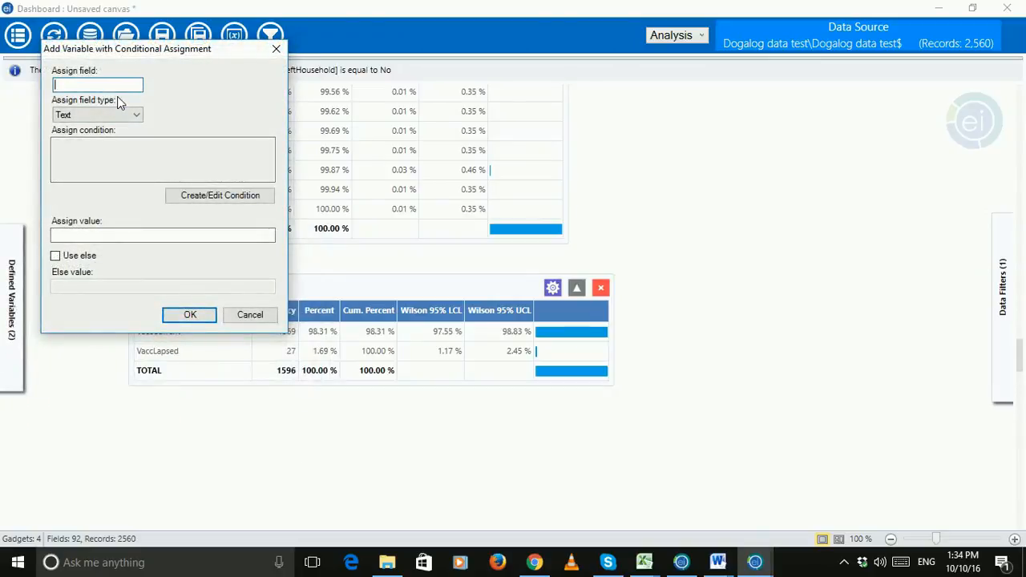
text(VaccStatusToday)
key(alt+Tab)
Step: Add an assign condition for VaccStatusToday that the value of Is_dog_vaccinated is equal to Tidak
click(229, 194)
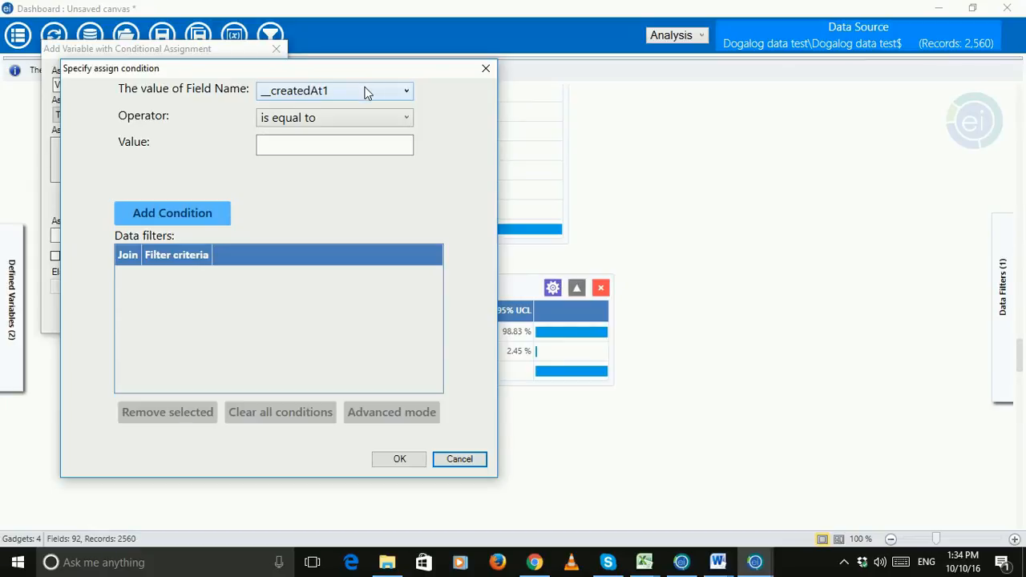
click(365, 92)
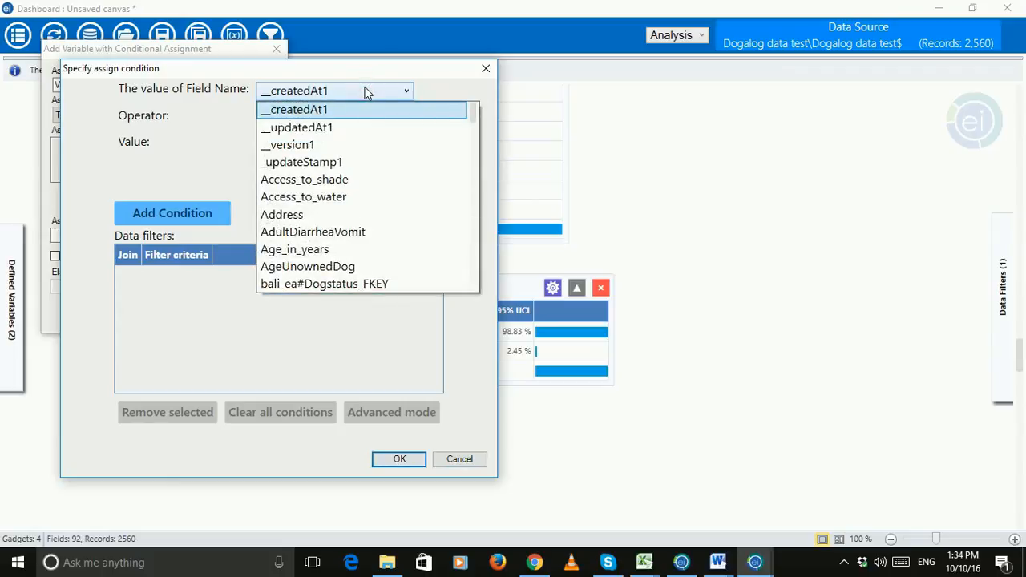
scroll(371, 147, down, 1)
scroll(369, 147, down, 13)
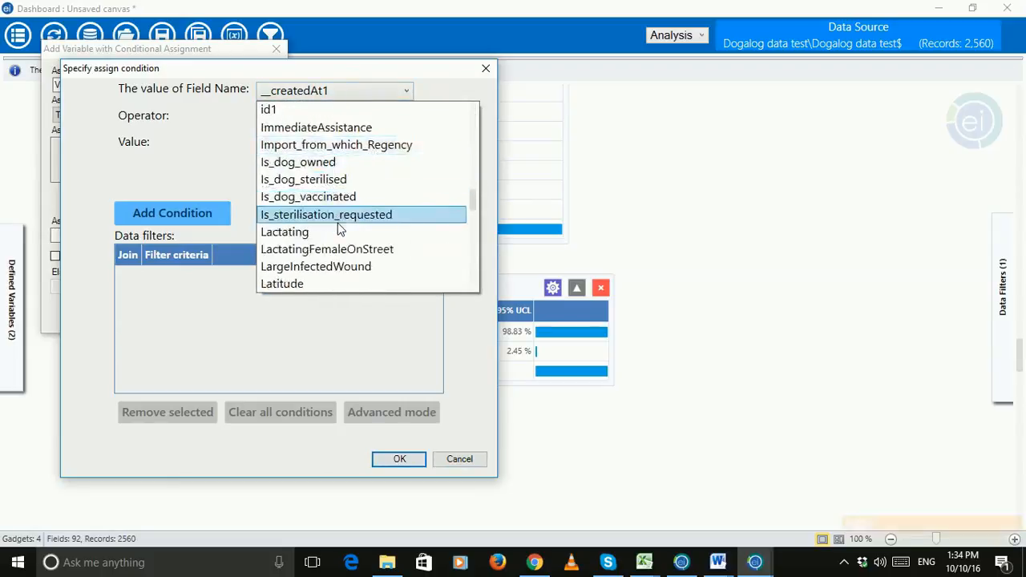
click(335, 198)
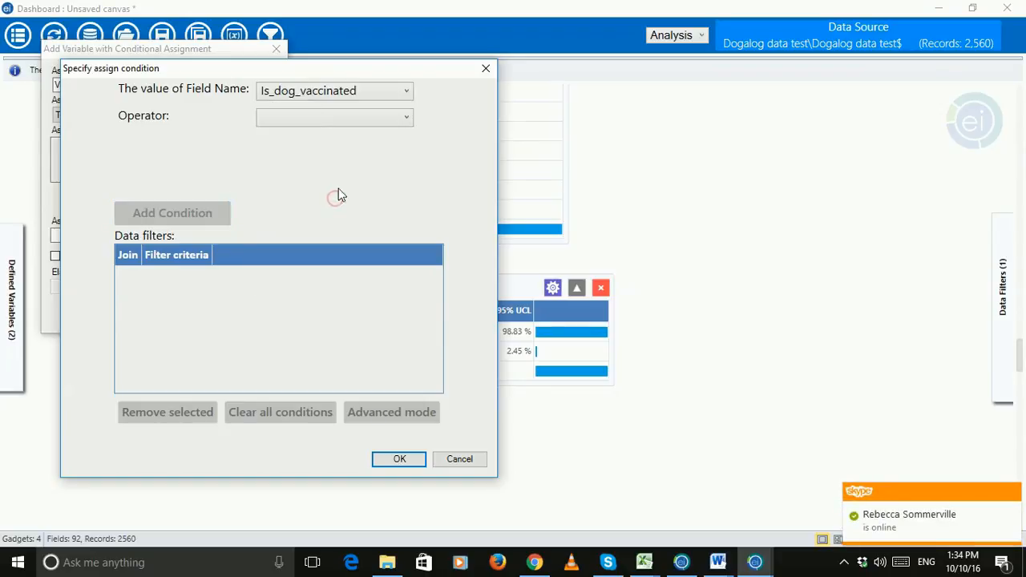
click(366, 117)
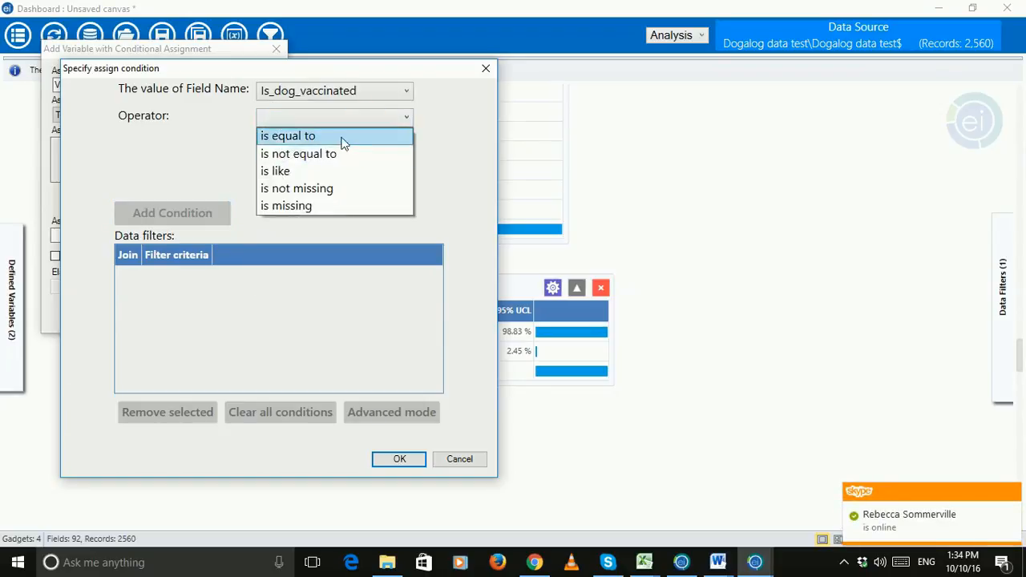
click(340, 137)
click(336, 148)
text(Tidak)
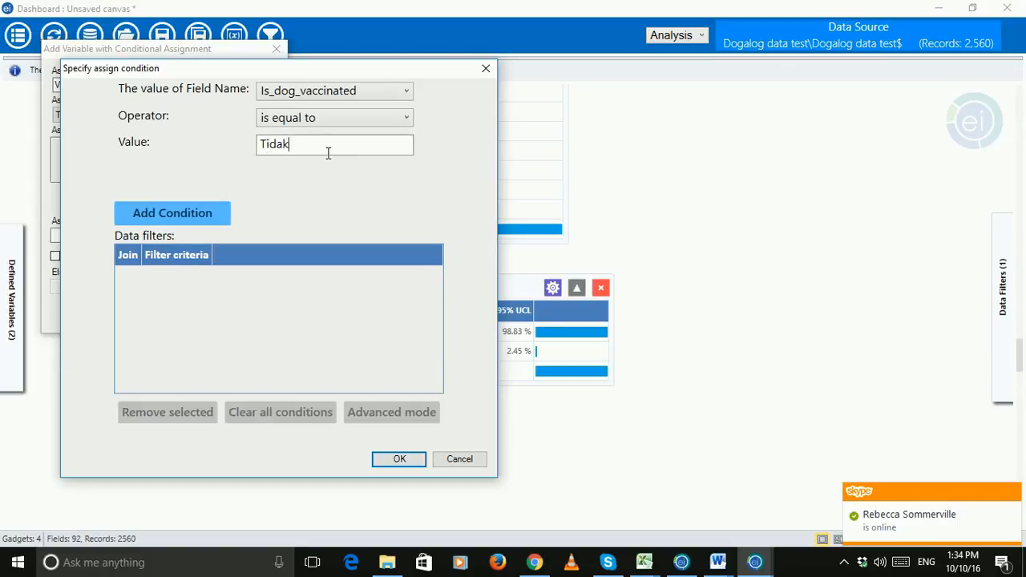
click(172, 218)
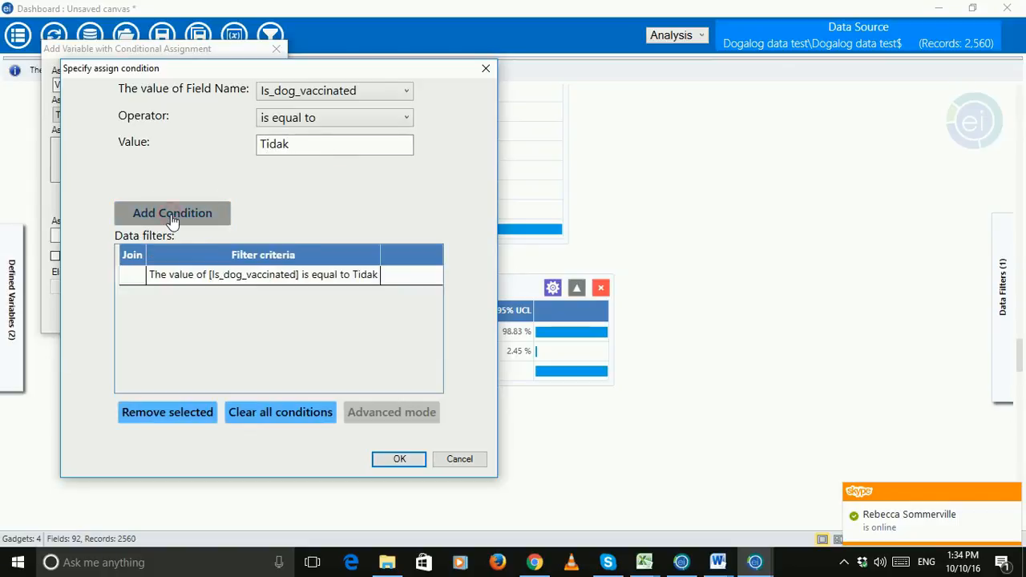
Step: Add a second assign condition, joined with OR, that DaysSinceLastVacc_RECODED is equal to VaccLapsed, and accept the conditions
click(353, 89)
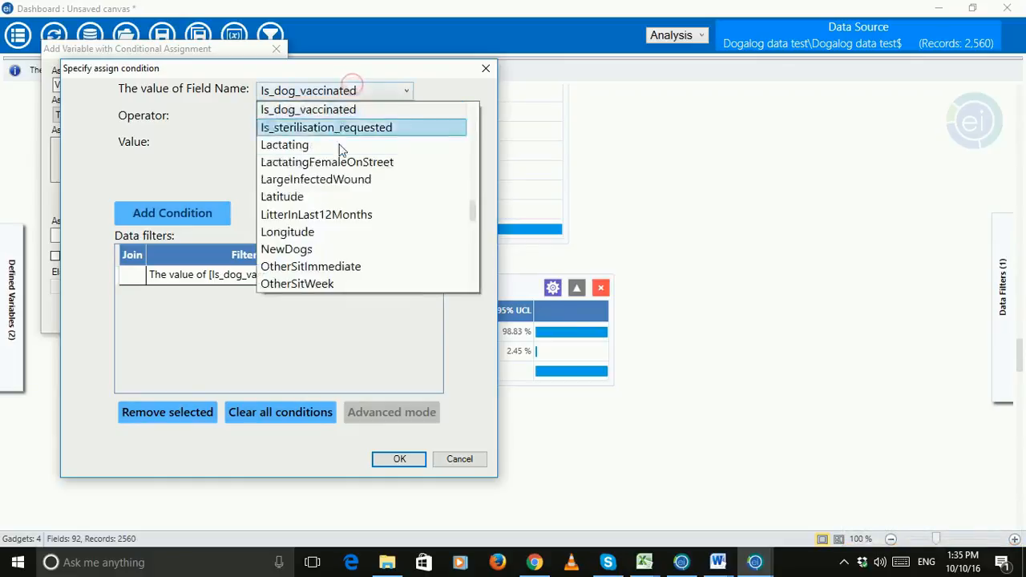
scroll(345, 181, up, 6)
scroll(343, 181, down, 1)
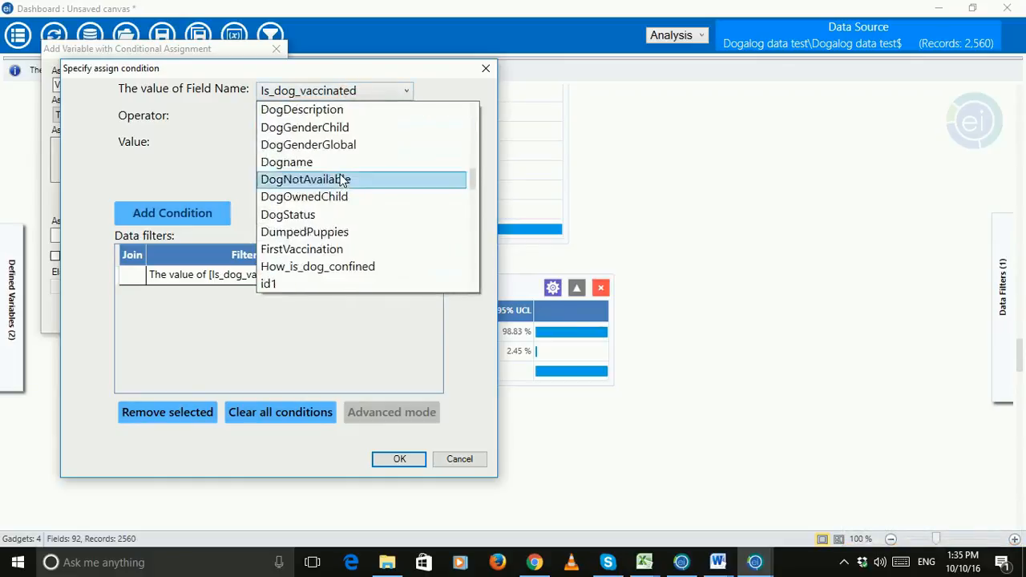
scroll(345, 176, up, 4)
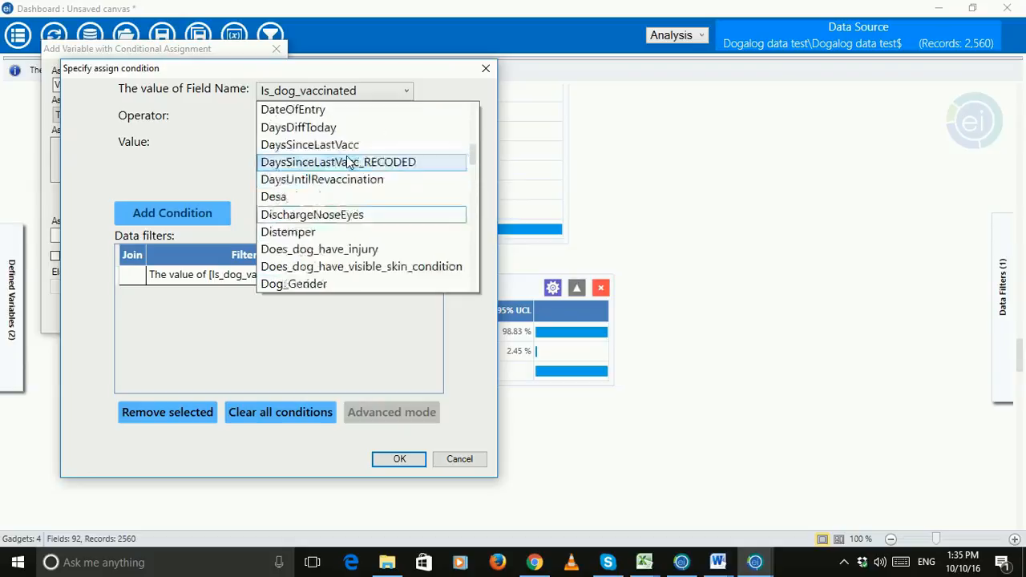
click(348, 162)
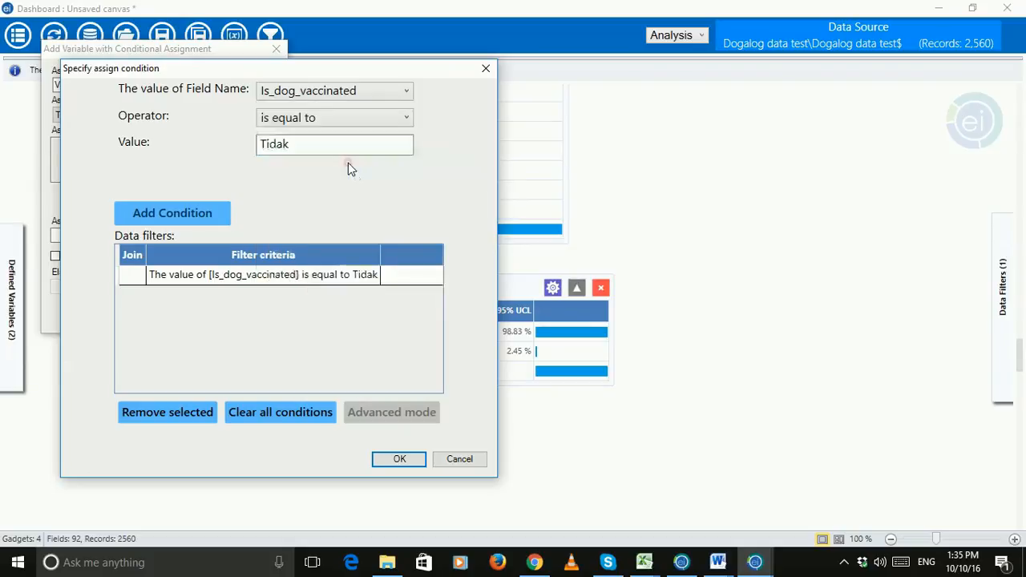
click(357, 118)
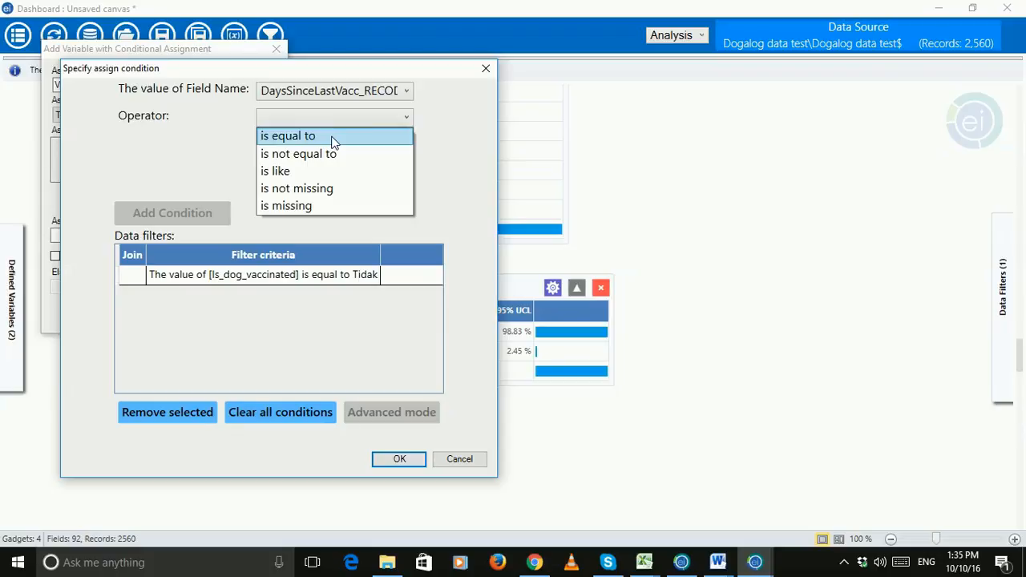
click(333, 138)
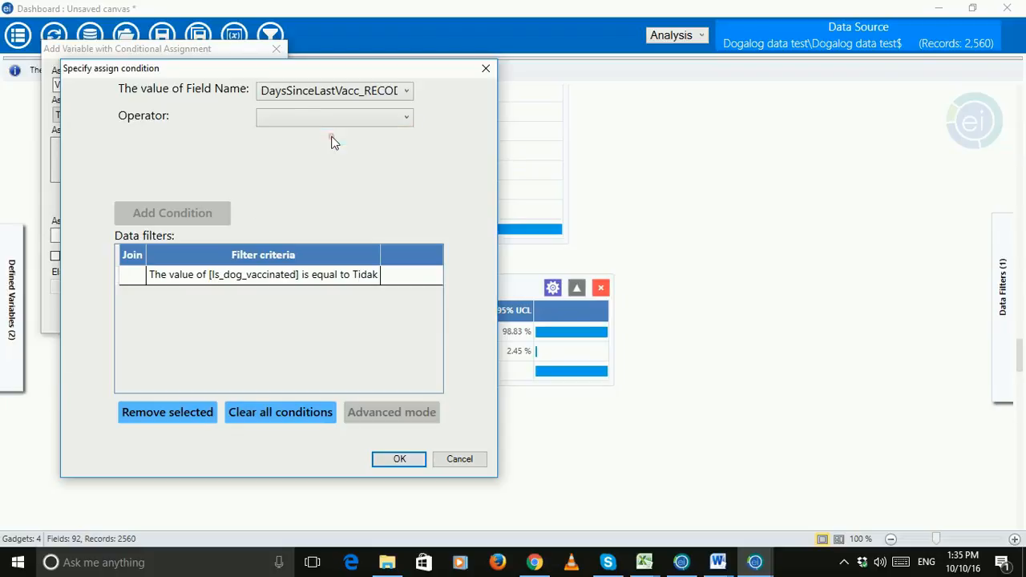
text(VaccLapsed)
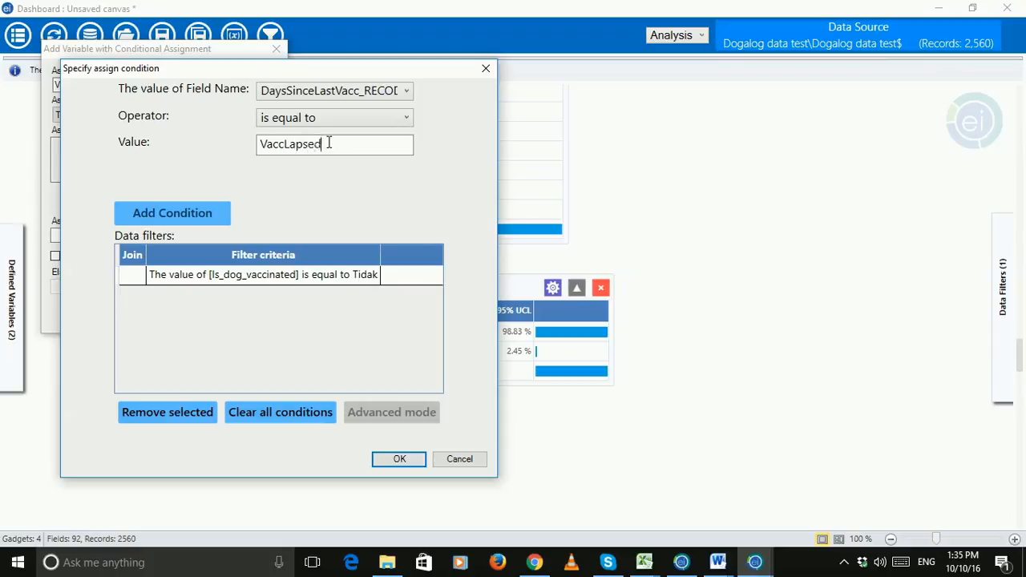
click(145, 213)
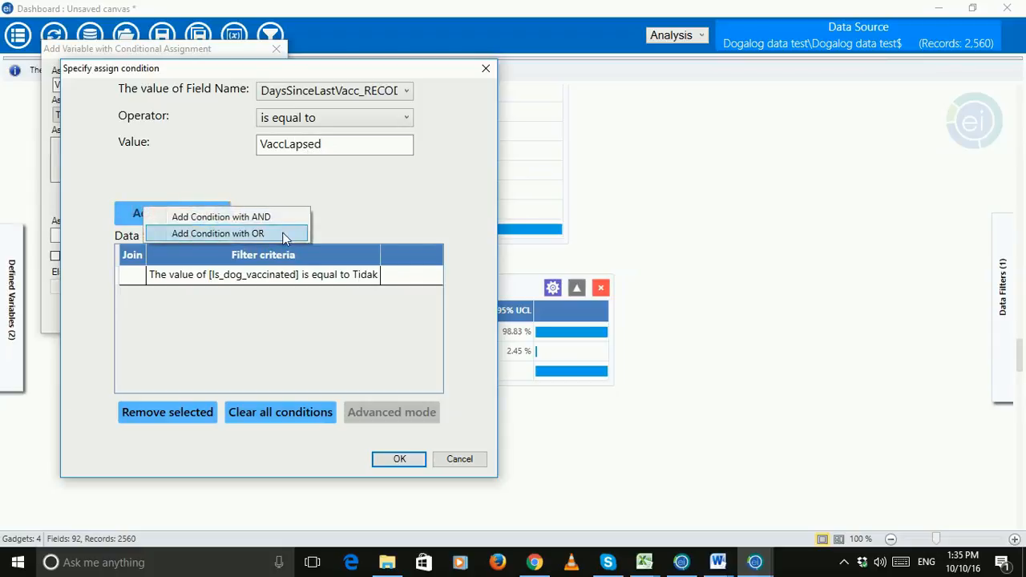
click(273, 232)
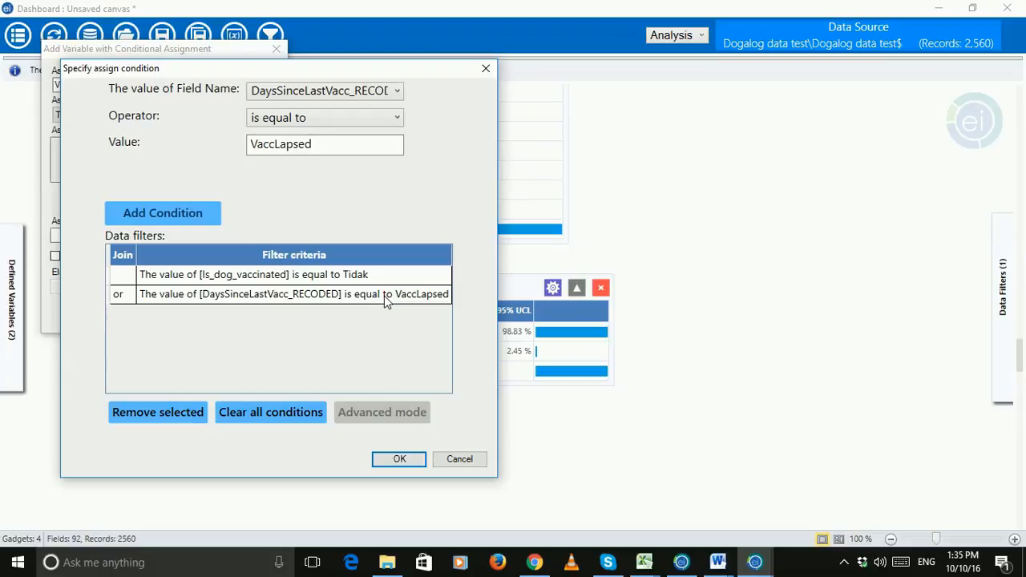
click(393, 461)
Step: Set the assign value to NotVacc and the else value to Vacc, and create the VaccStatusToday variable
click(103, 235)
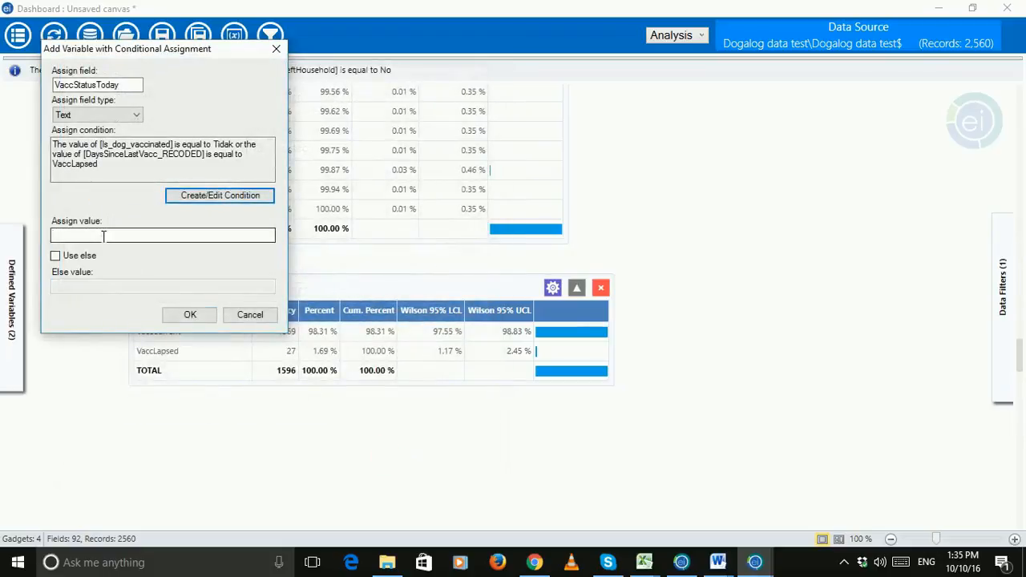
text(NotVacc)
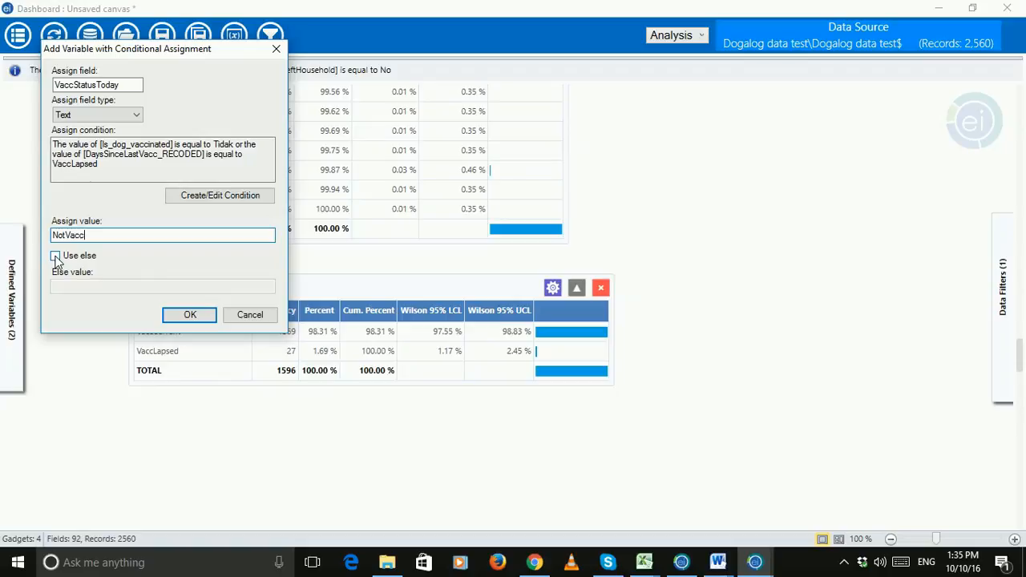
click(55, 256)
click(66, 288)
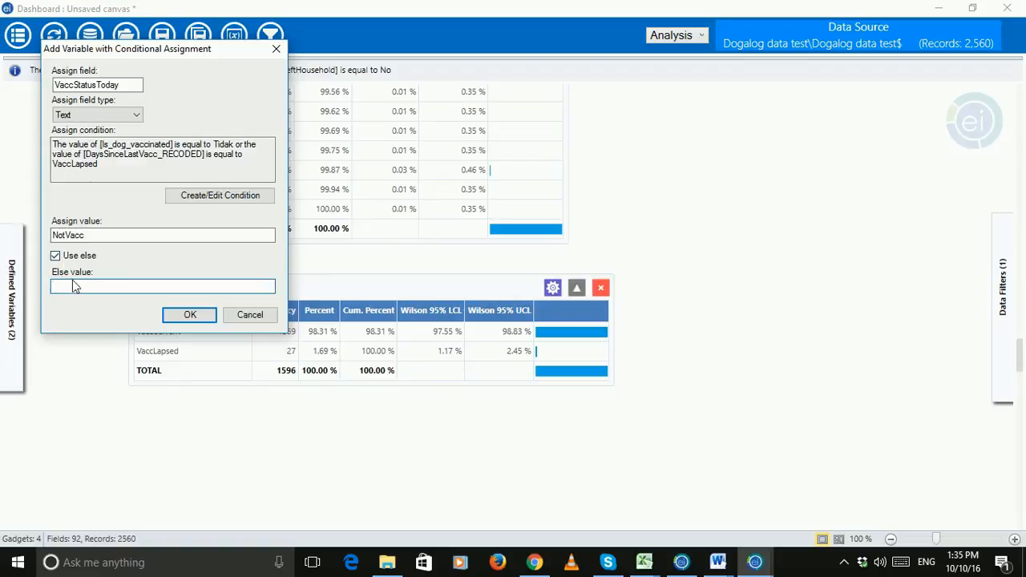
text(Vacc)
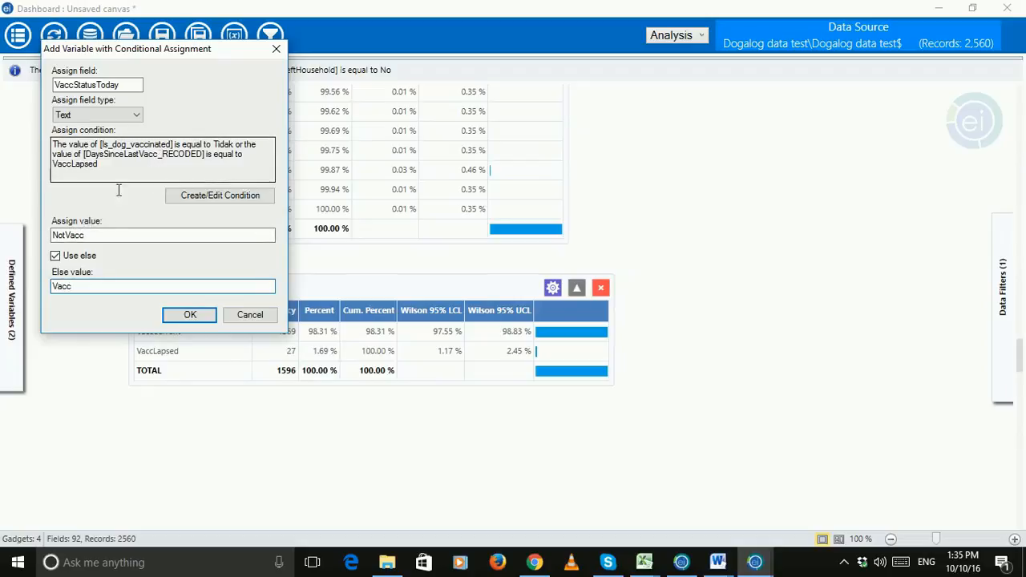
drag(84, 236, 52, 236)
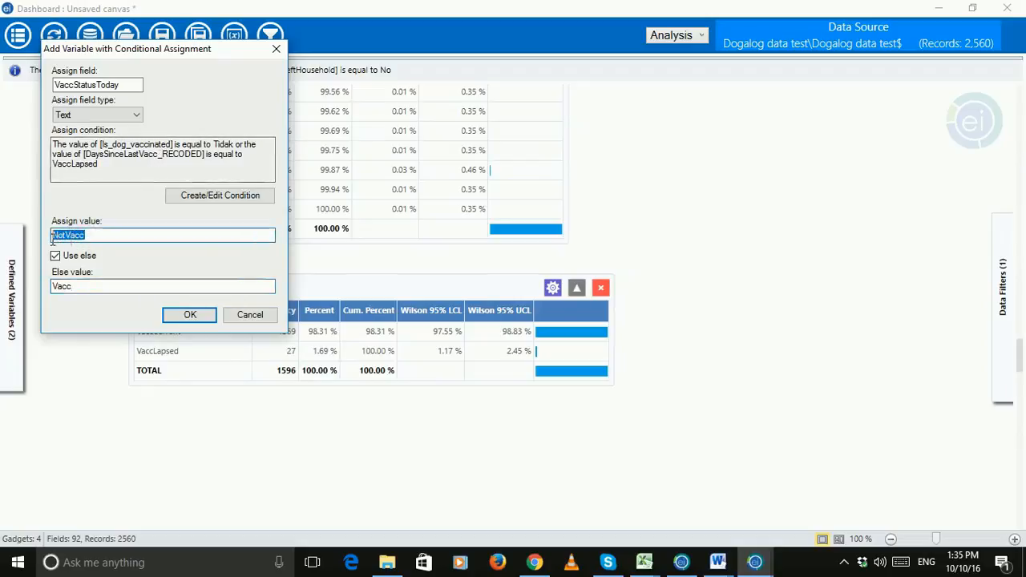
click(72, 288)
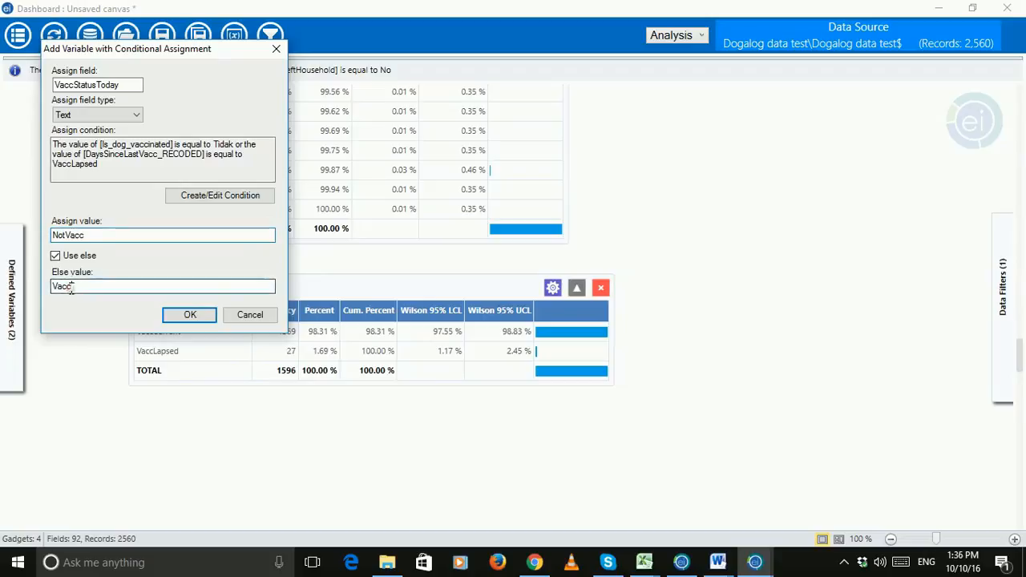
drag(74, 287, 51, 287)
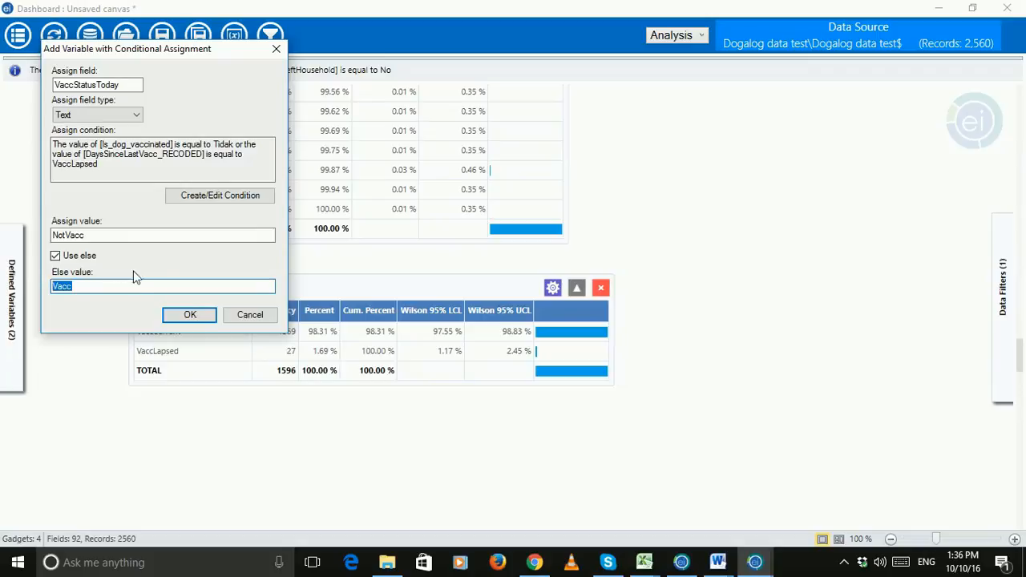
click(189, 316)
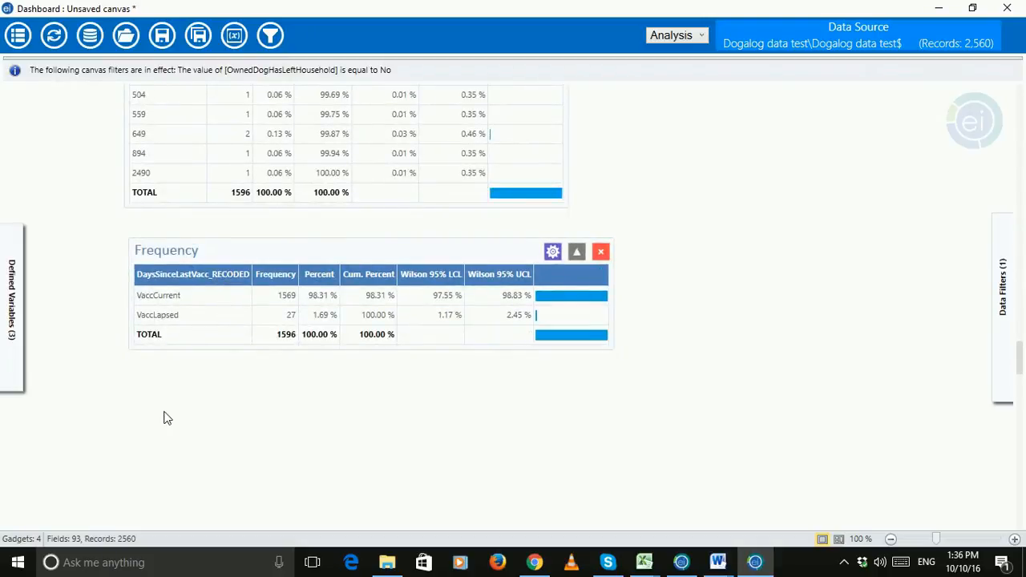
Step: Add a Frequency gadget for VaccStatusToday below the DaysSinceLastVacc_RECODED table
right_click(135, 388)
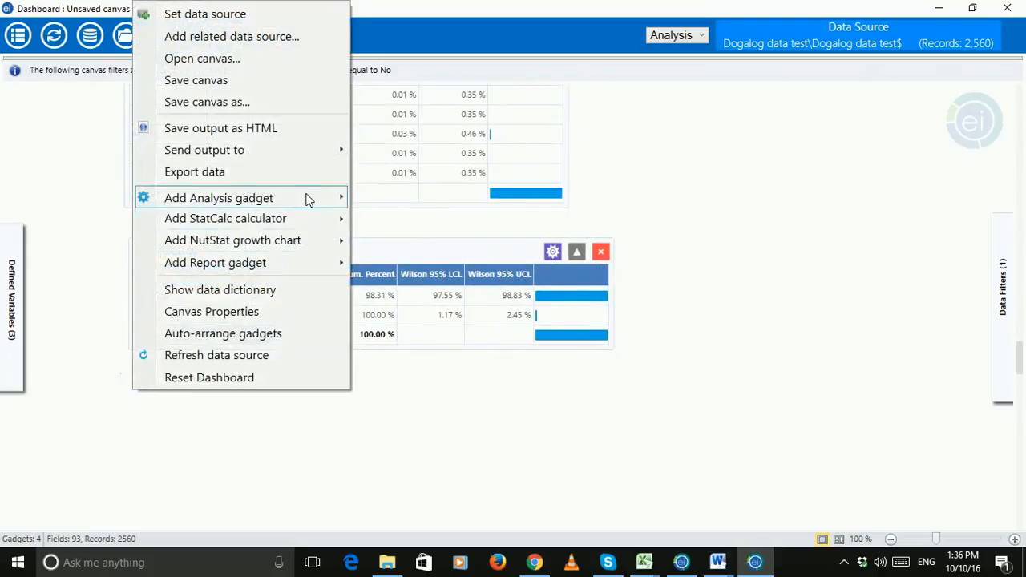
mouse_move(307, 198)
click(441, 215)
scroll(464, 249, down, 5)
drag(576, 214, 575, 396)
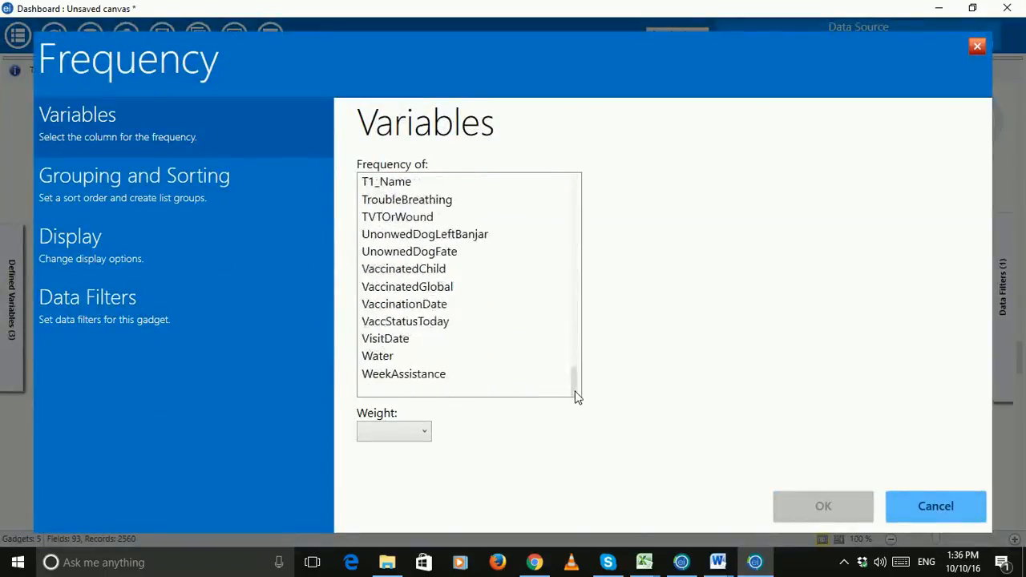
click(391, 322)
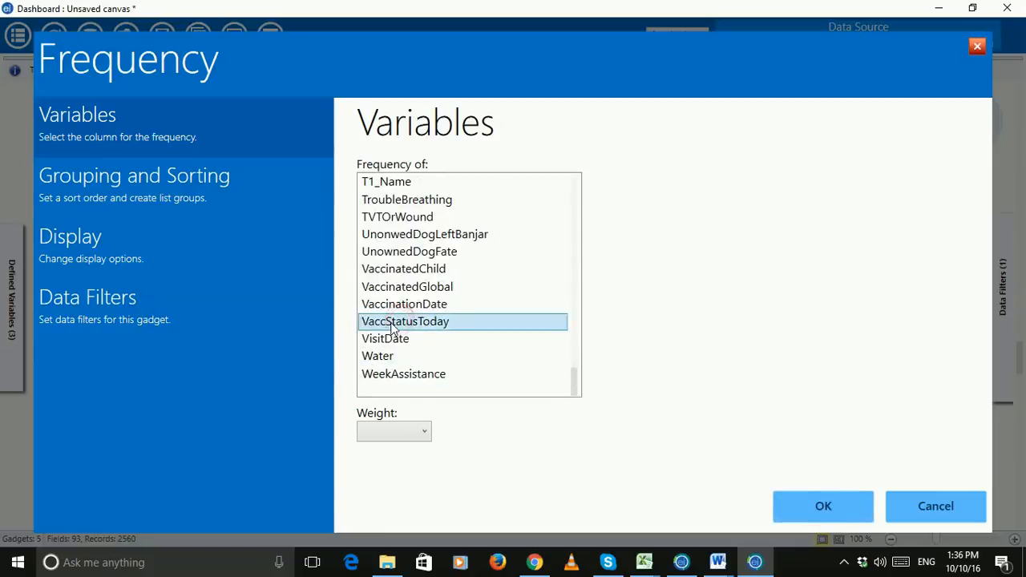
click(834, 513)
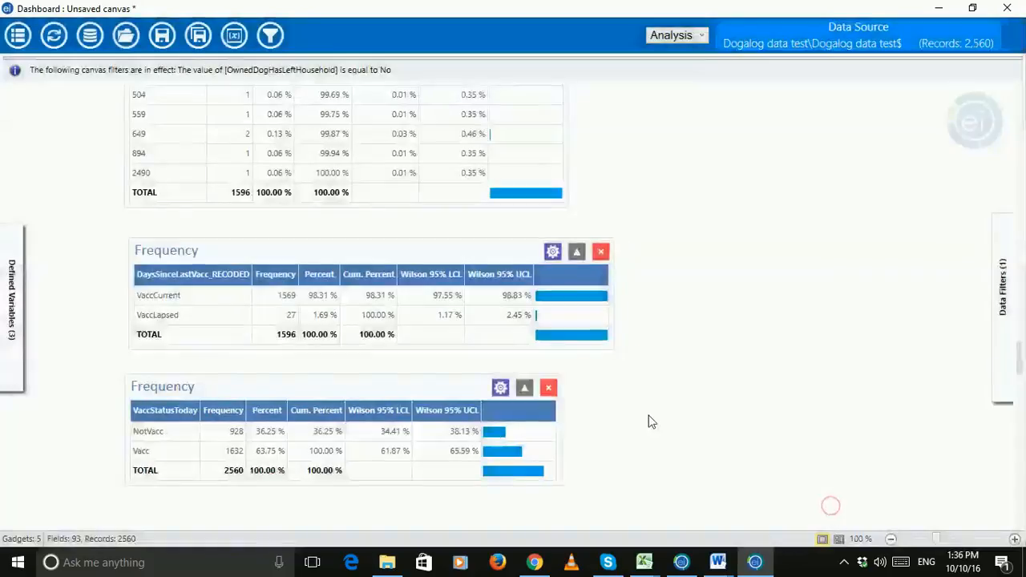
Step: Add another Frequency gadget for VaccStatusToday, stratified by Banjar_Name, below the unstratified VaccStatusToday table
scroll(553, 397, down, 3)
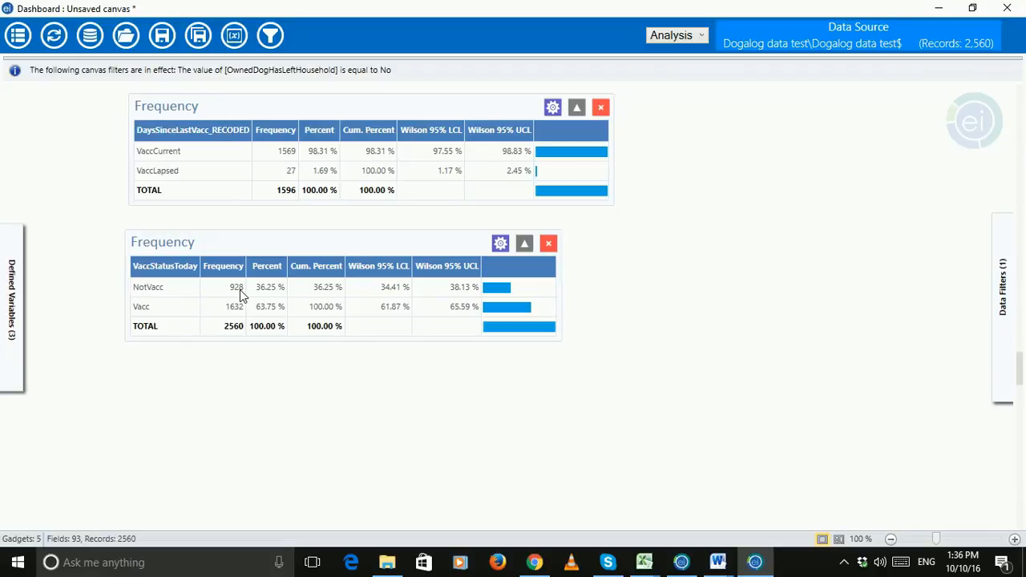
right_click(137, 381)
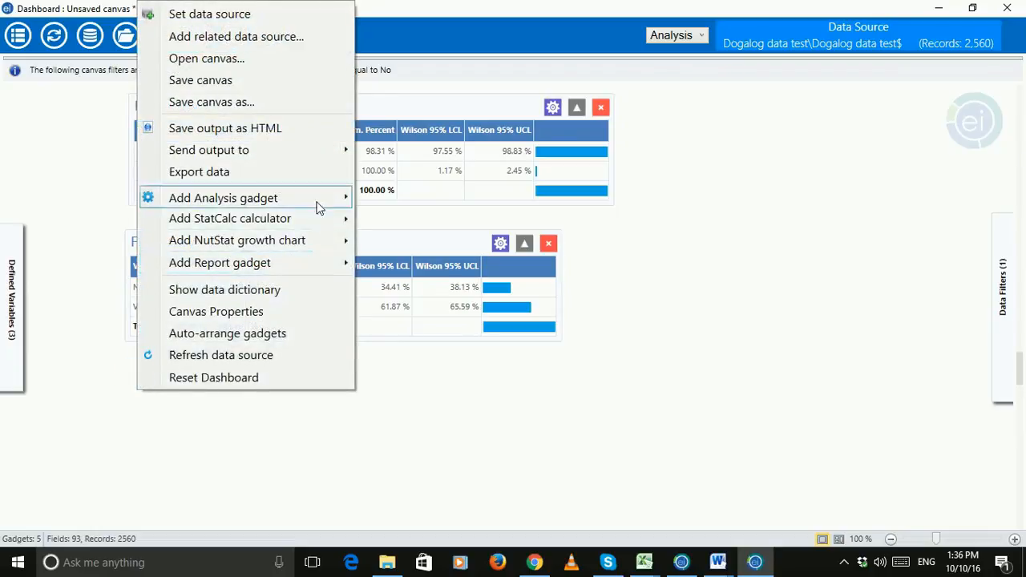
mouse_move(325, 198)
click(397, 211)
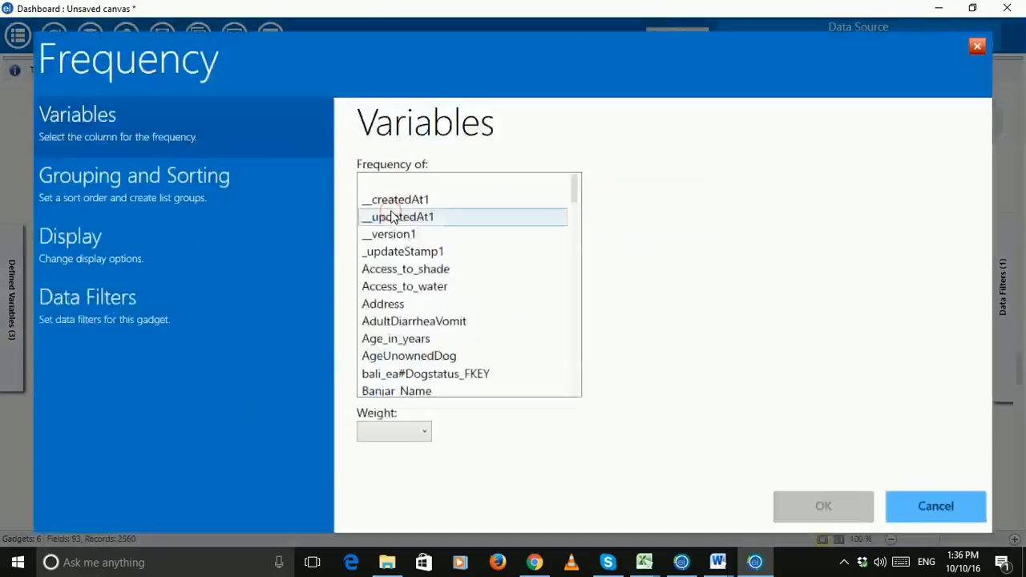
drag(575, 199, 576, 396)
click(475, 321)
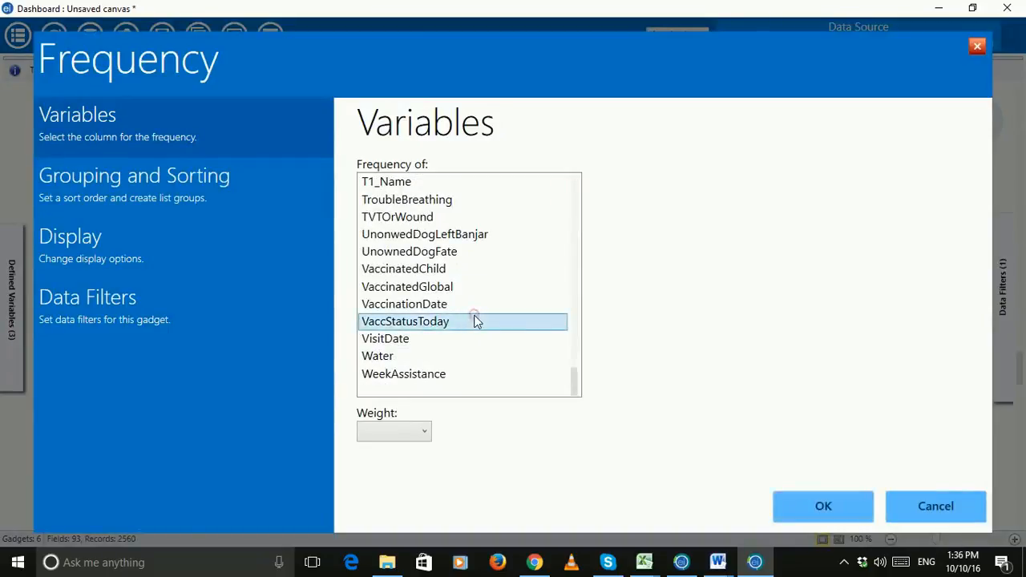
click(182, 181)
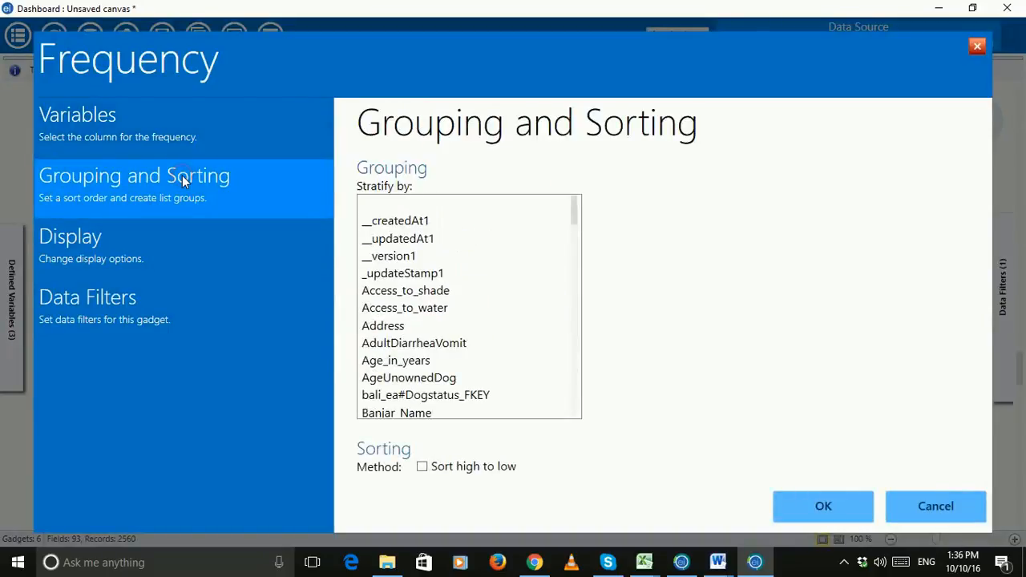
scroll(408, 305, down, 2)
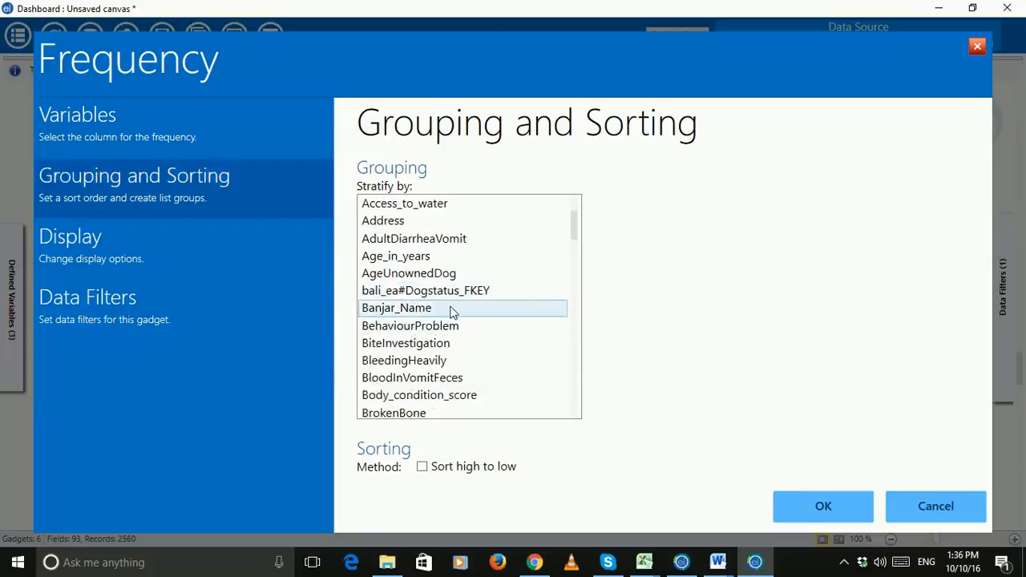
click(820, 506)
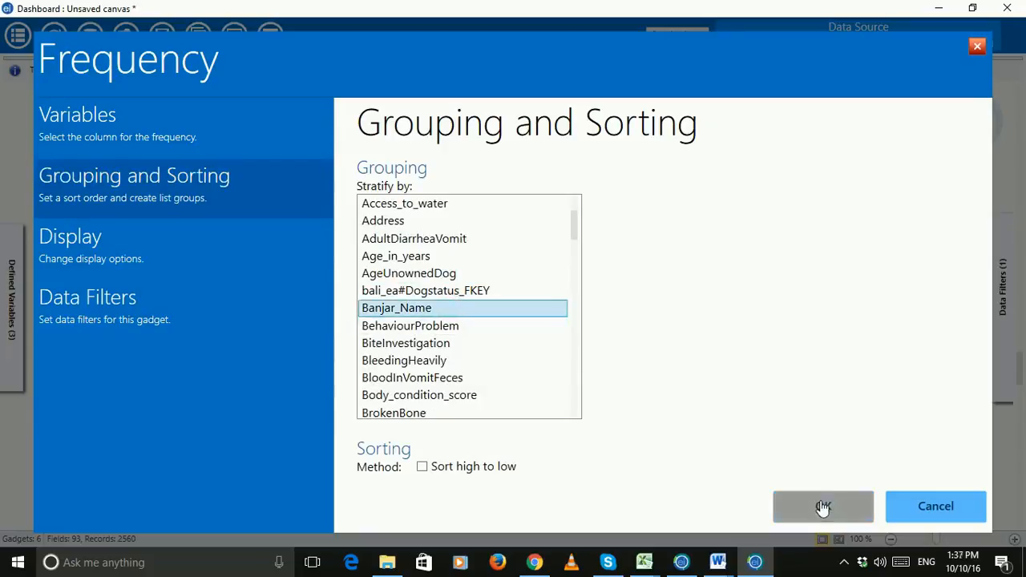
Step: Add a Frequency gadget in new space below the Banjar_Name-stratified tables and choose VaccStatusToday as its variable
scroll(646, 401, down, 2)
scroll(646, 384, down, 7)
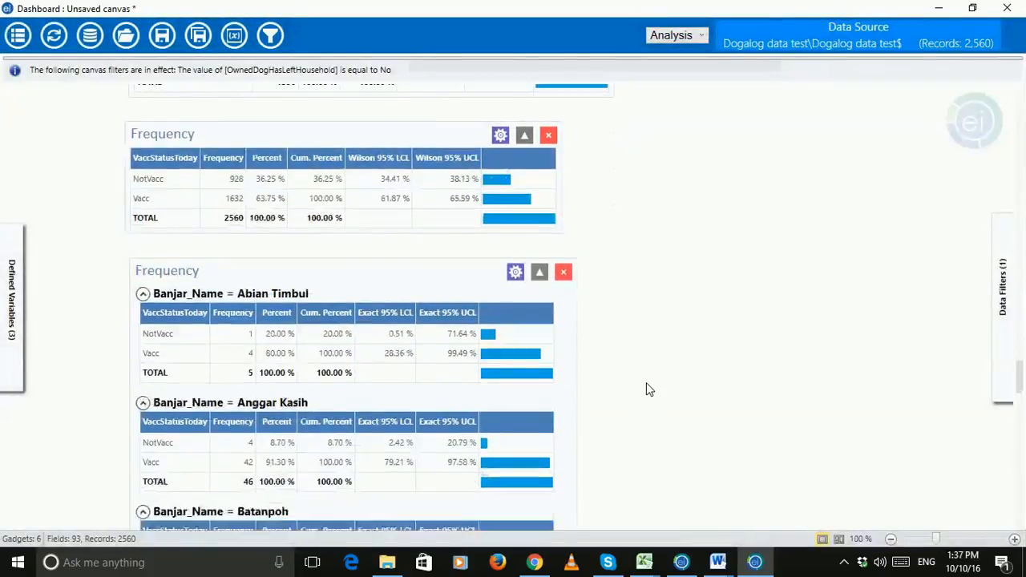
scroll(648, 387, down, 12)
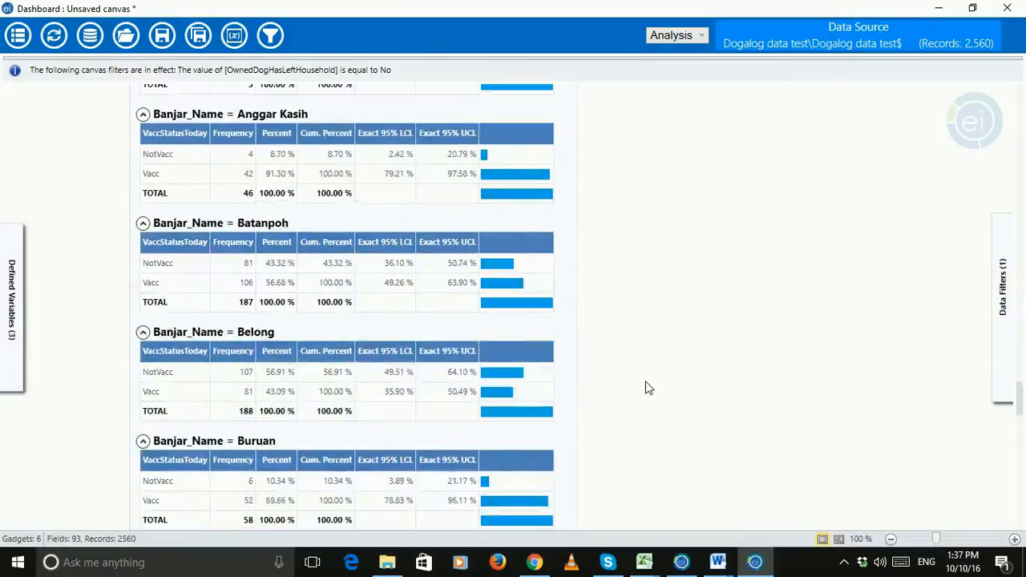
scroll(649, 387, down, 19)
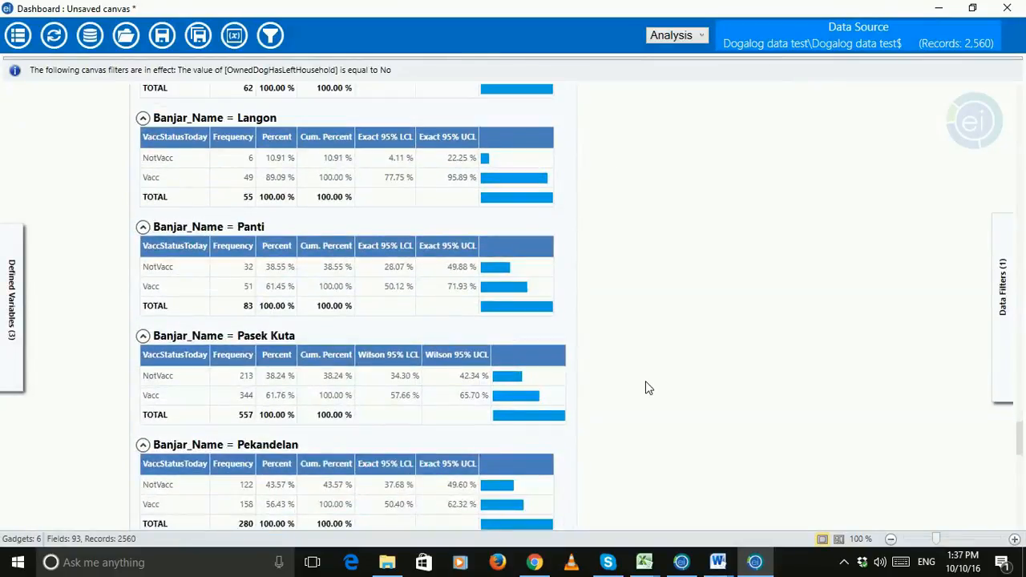
scroll(656, 381, down, 10)
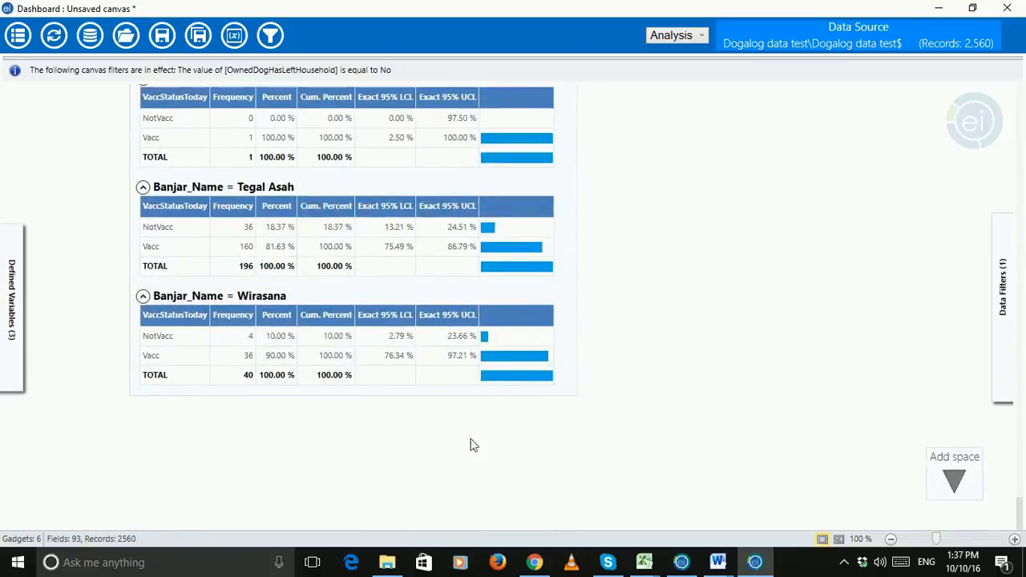
click(952, 479)
right_click(140, 407)
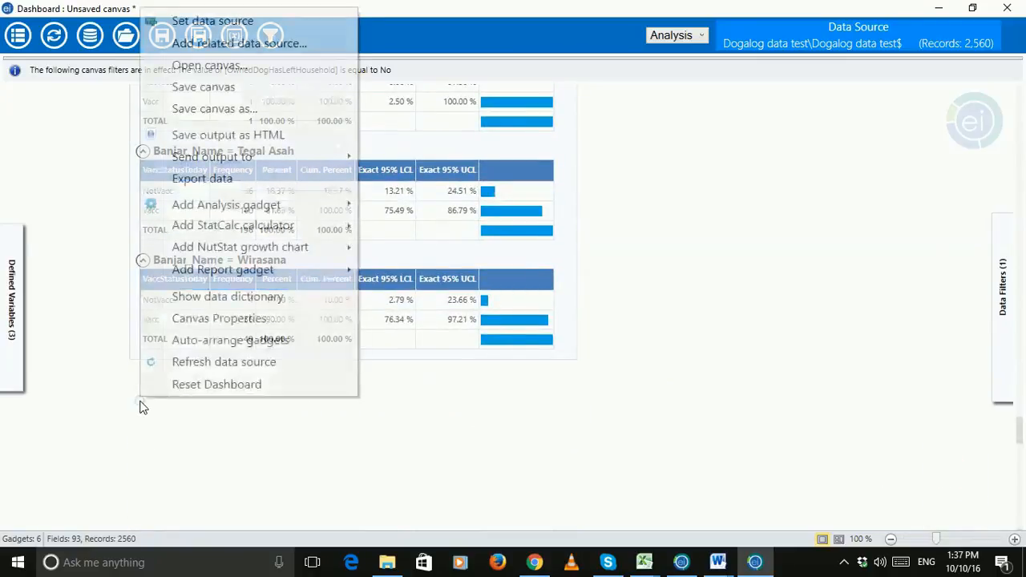
mouse_move(346, 210)
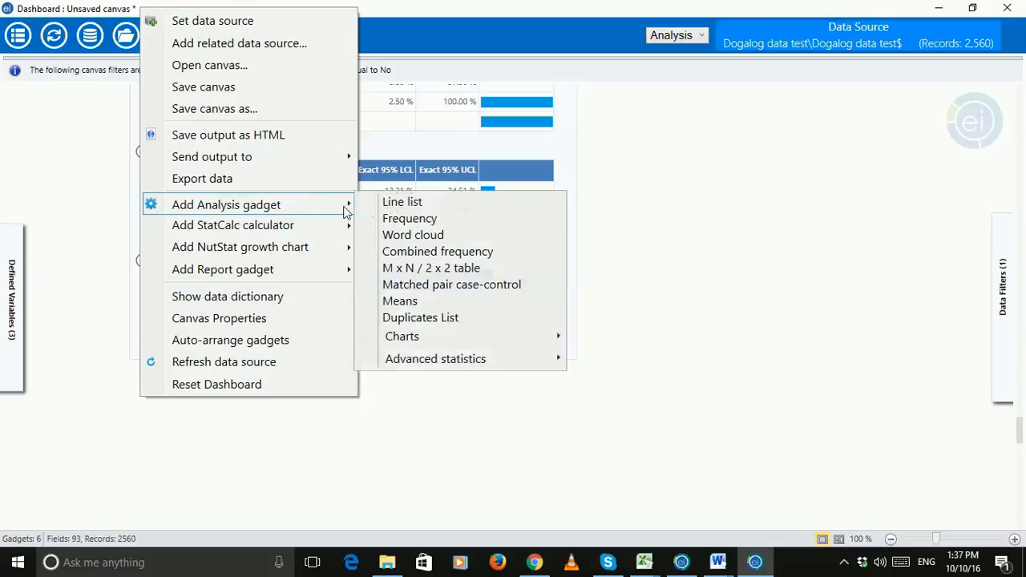
click(386, 218)
drag(575, 196, 576, 401)
click(430, 322)
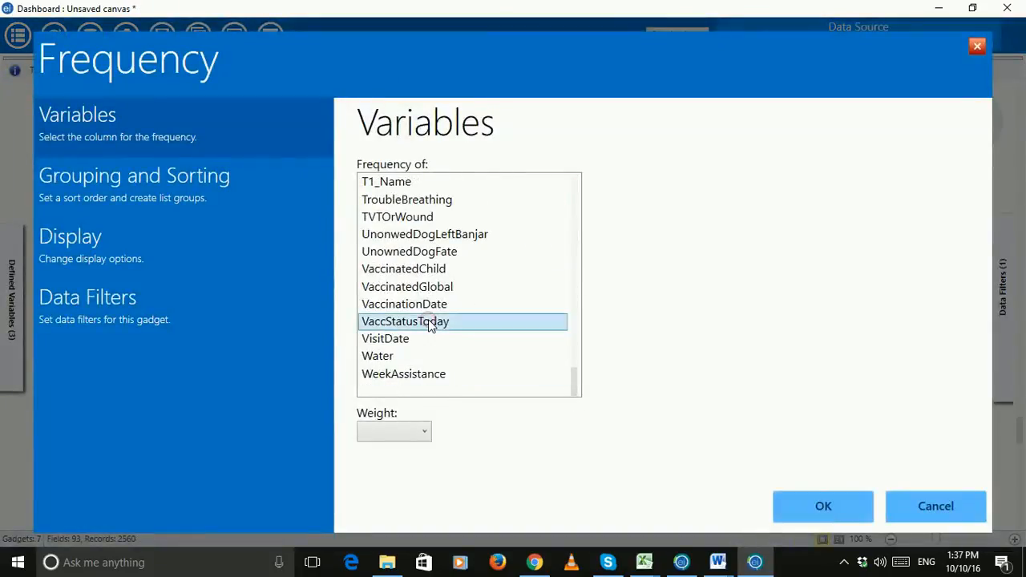
Step: Stratify the new VaccStatusToday frequency by Desa, create the gadget and review its tables
click(182, 178)
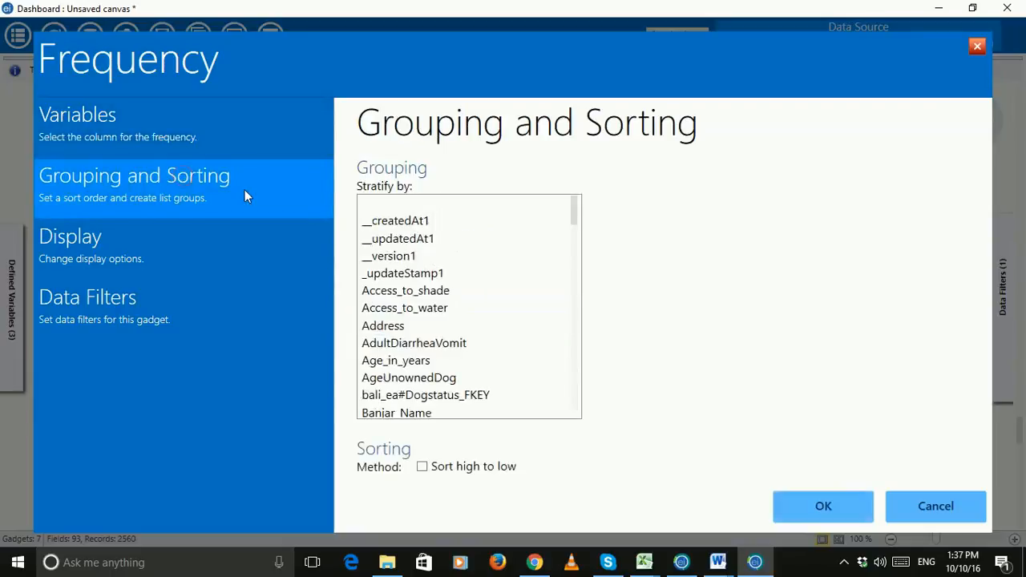
scroll(445, 273, down, 5)
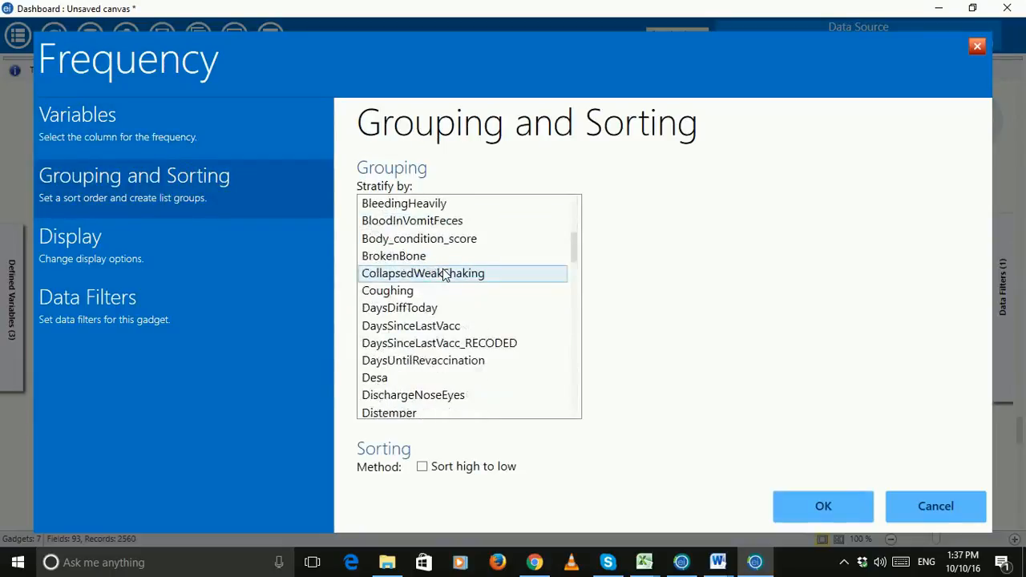
click(421, 378)
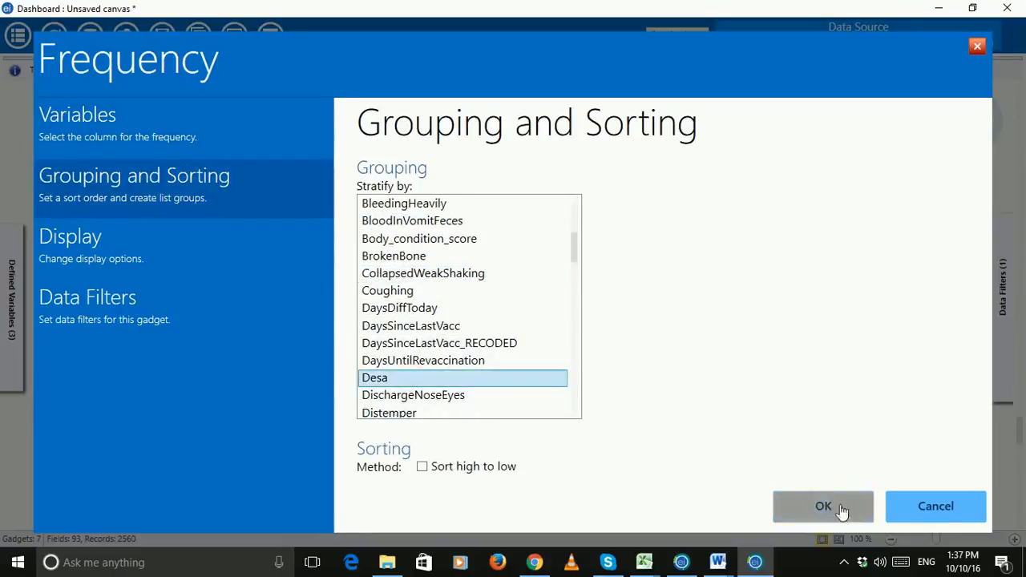
click(823, 506)
scroll(687, 365, down, 5)
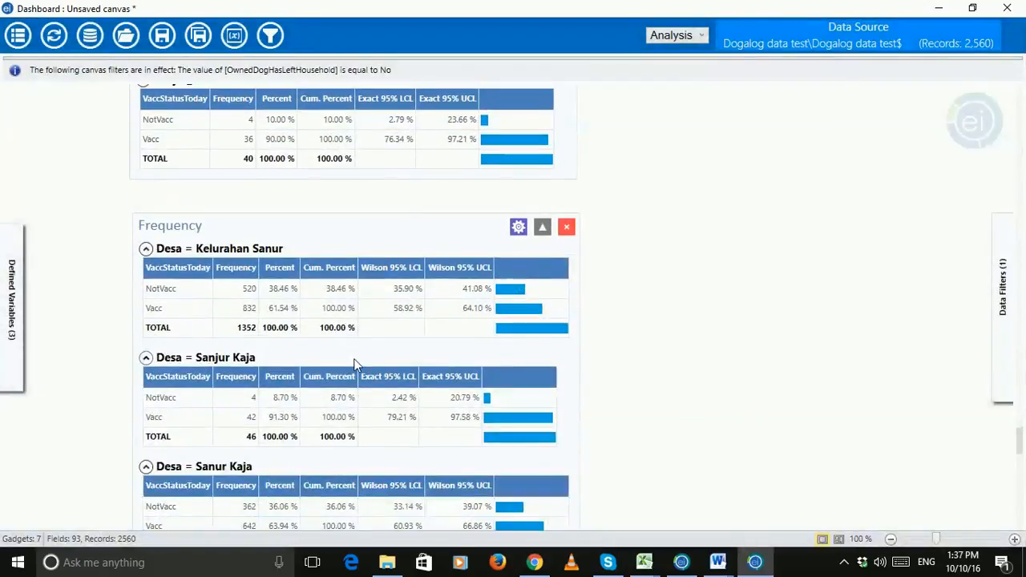
scroll(289, 352, down, 3)
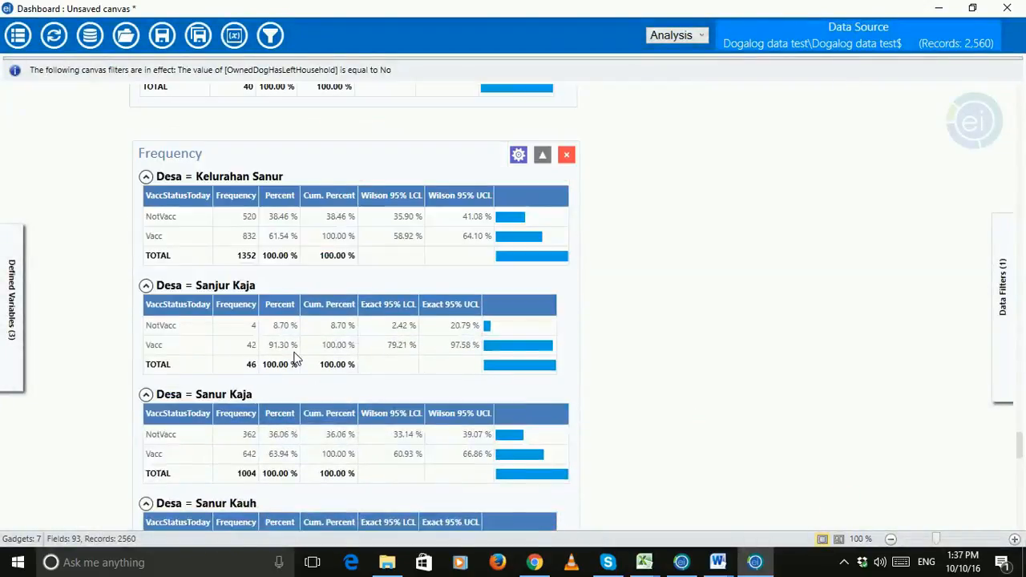
scroll(295, 359, down, 2)
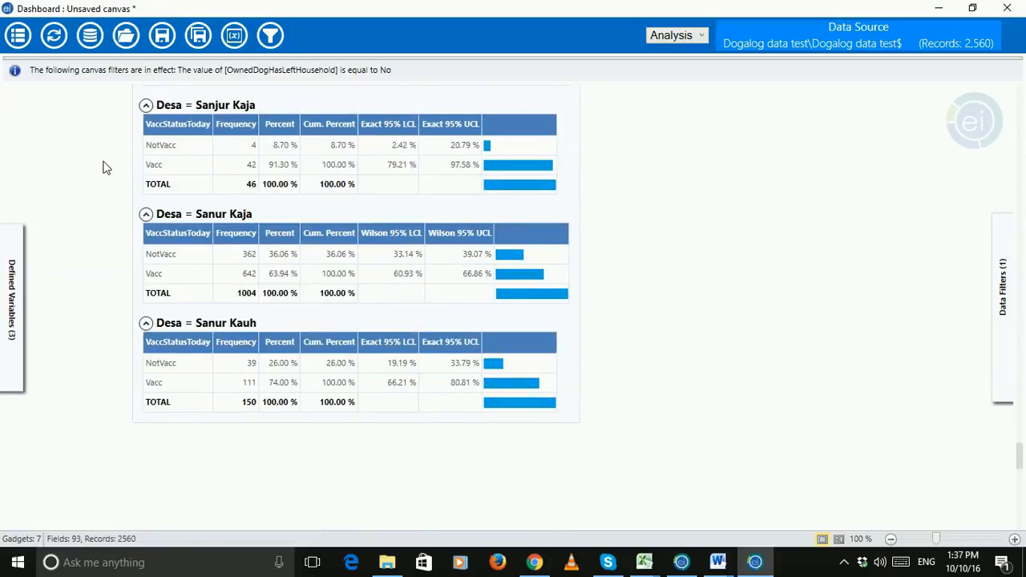
Step: Check the defined variables and data filters, and save the canvas as "Vaccination status today" in the Bali Data folder
mouse_move(12, 304)
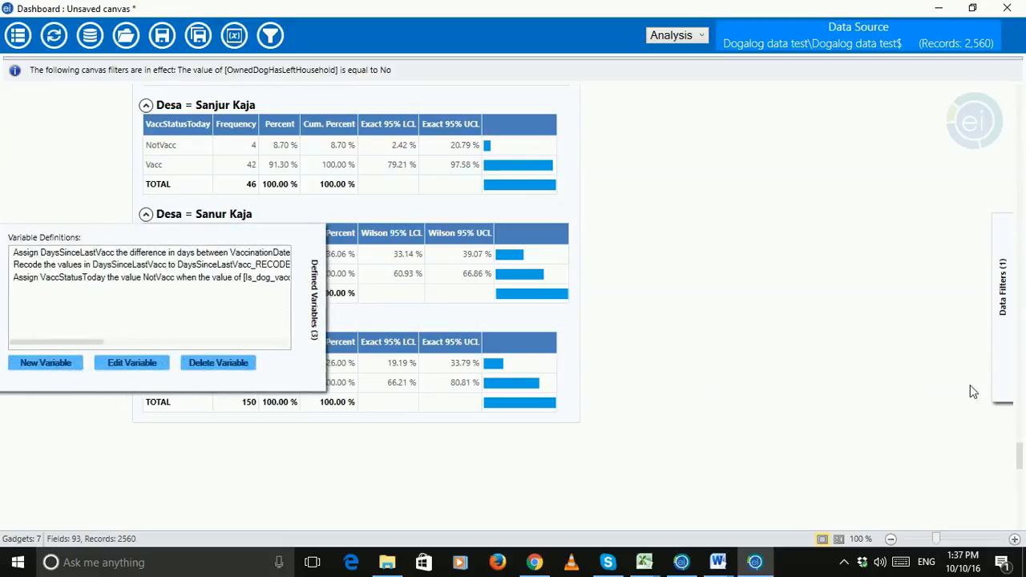
mouse_move(1002, 336)
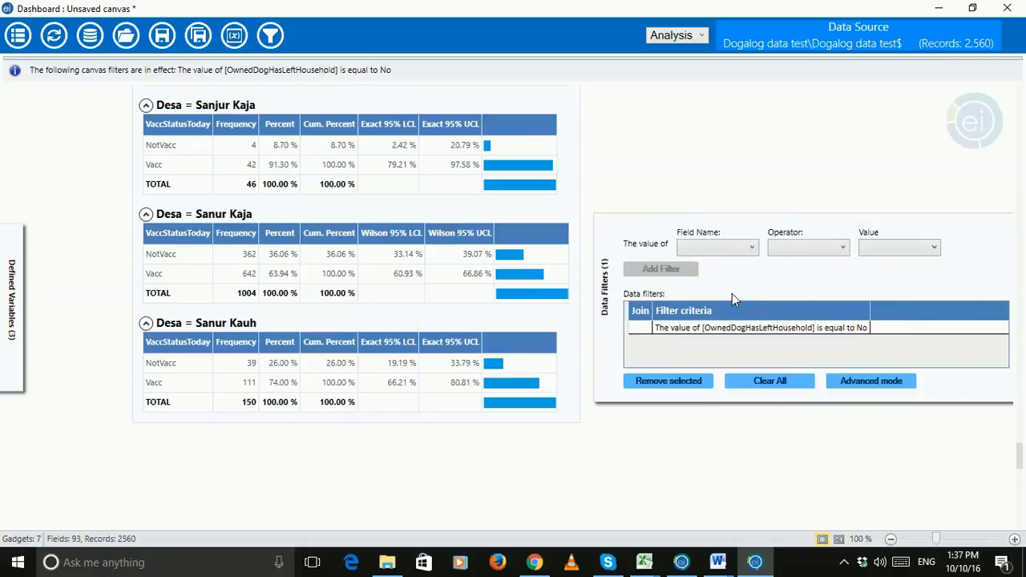
click(19, 42)
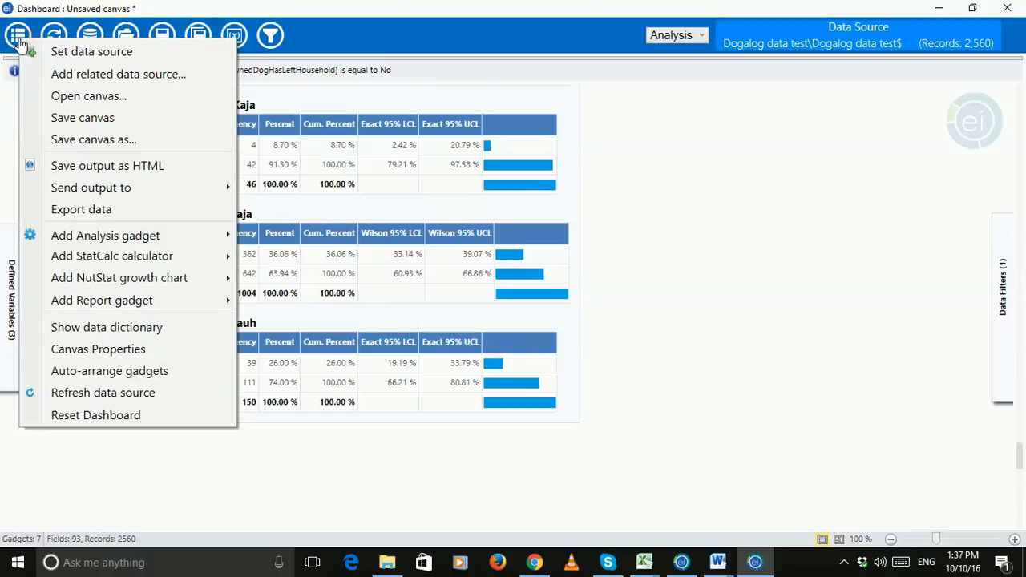
click(107, 140)
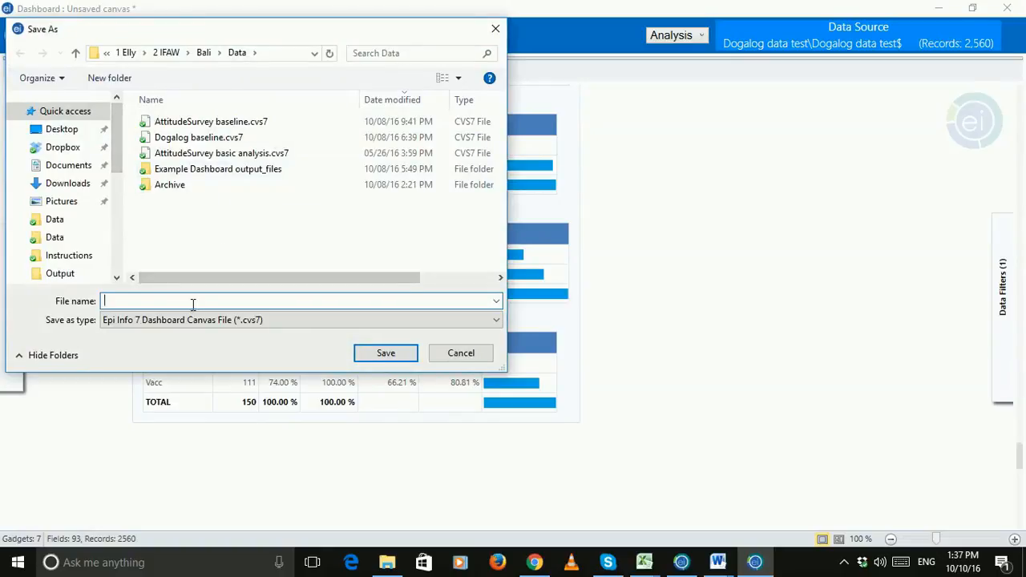
text(V)
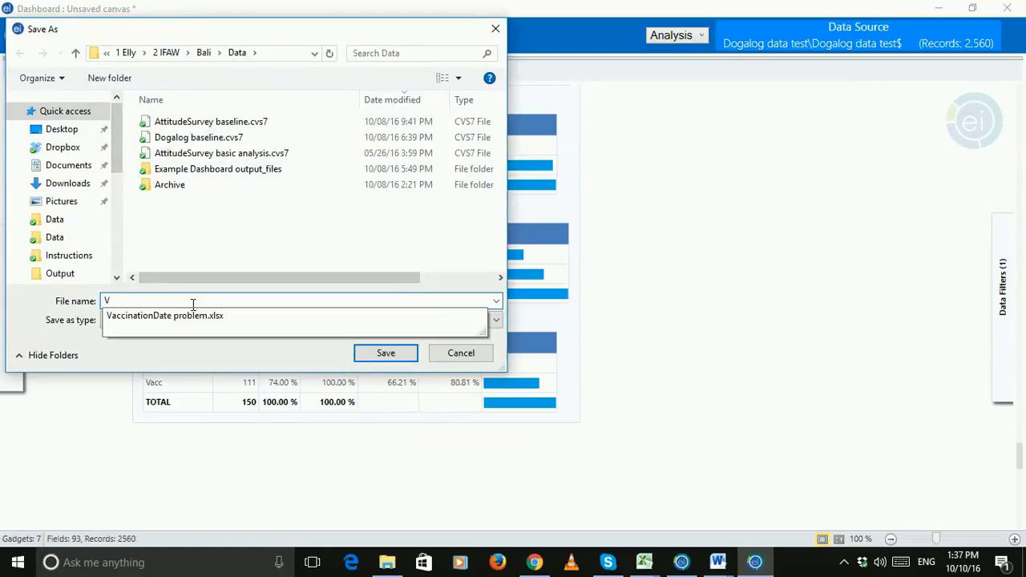
text(accination status today)
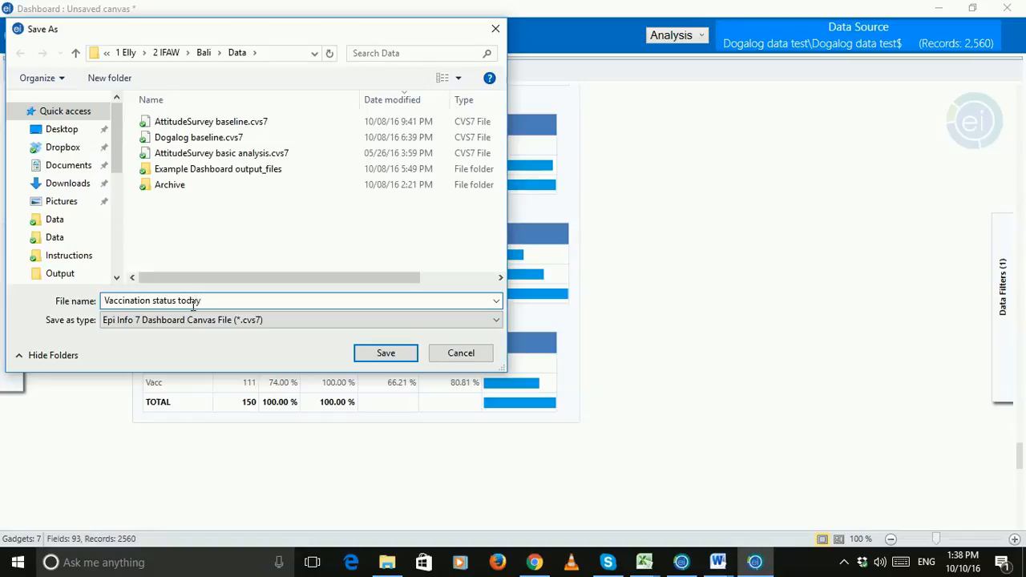
click(406, 354)
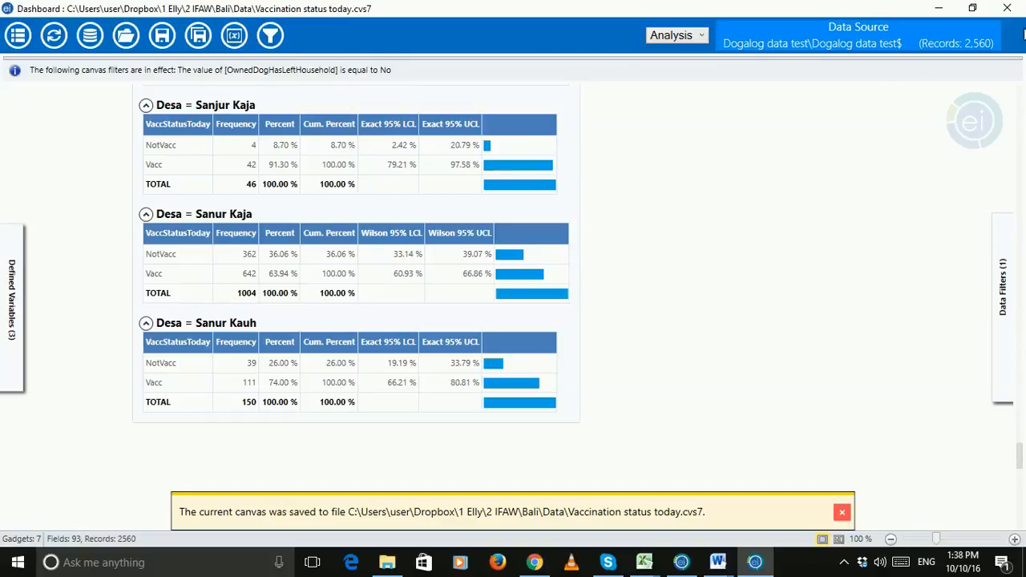
Step: Close the dashboard and launch a new Visual Dashboard from the Epi Info main window
click(1008, 12)
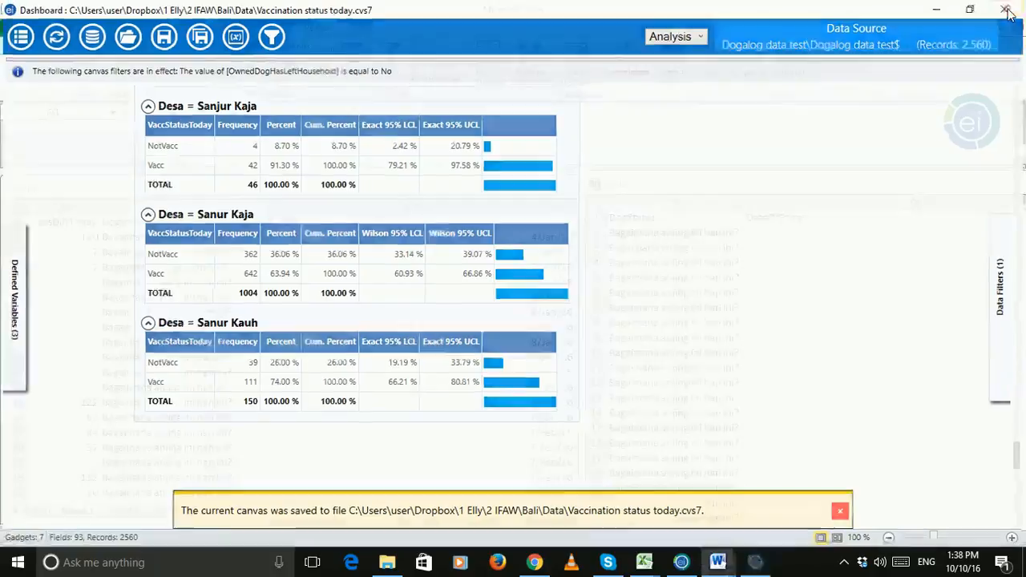
click(681, 563)
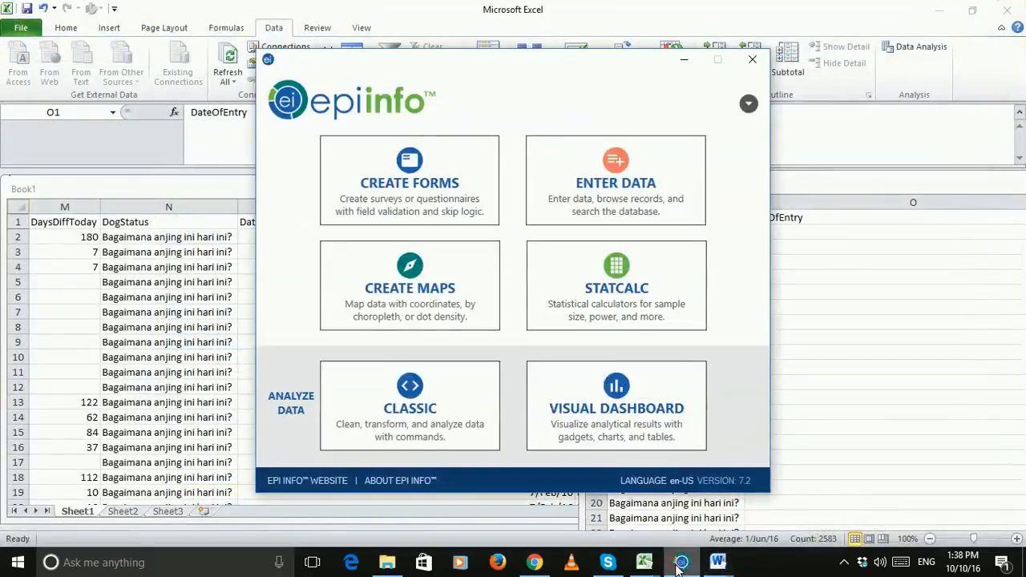
click(605, 432)
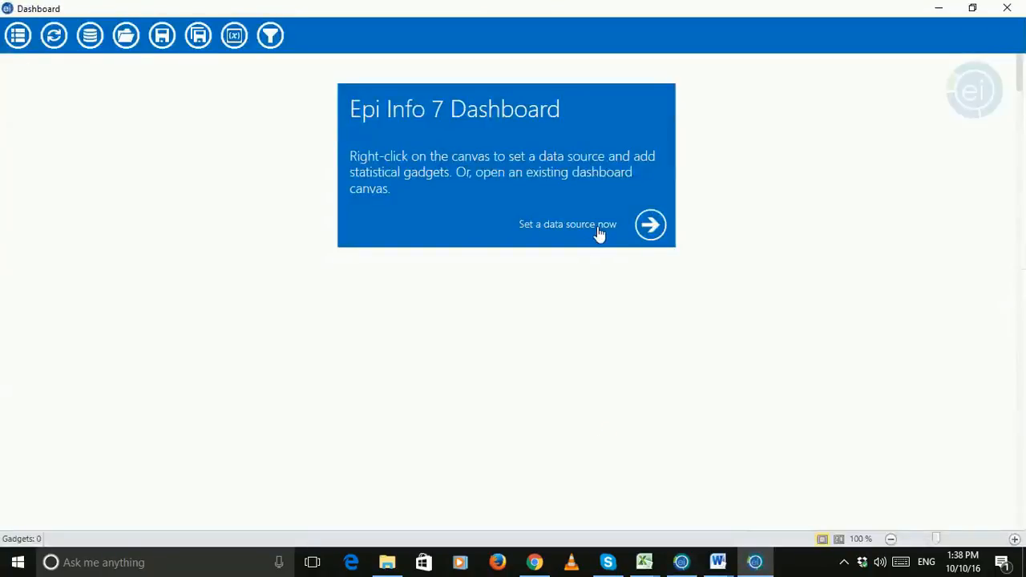
Step: Open the saved canvas Vaccination status today.cvs7 in the empty dashboard
click(18, 38)
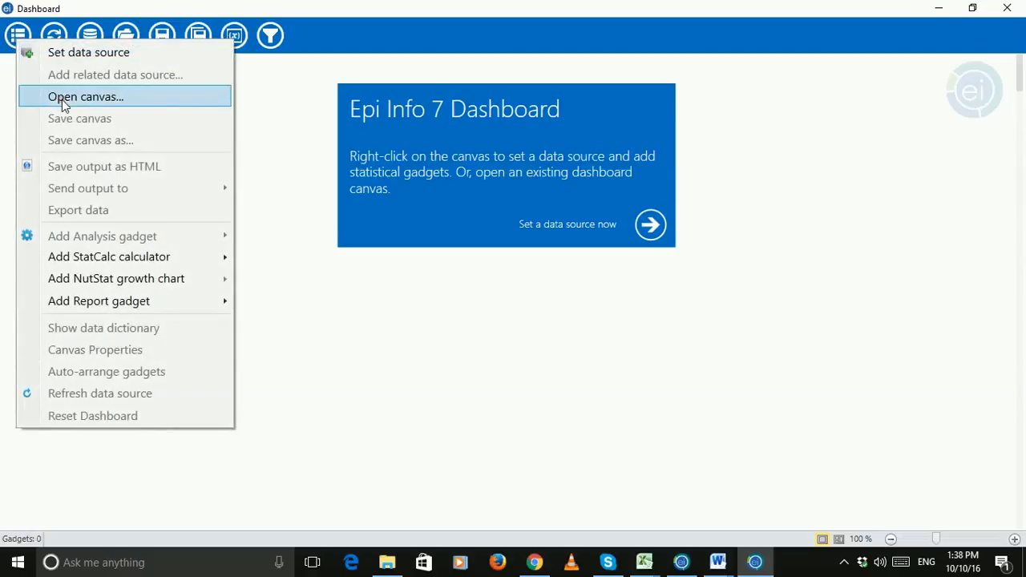
click(61, 98)
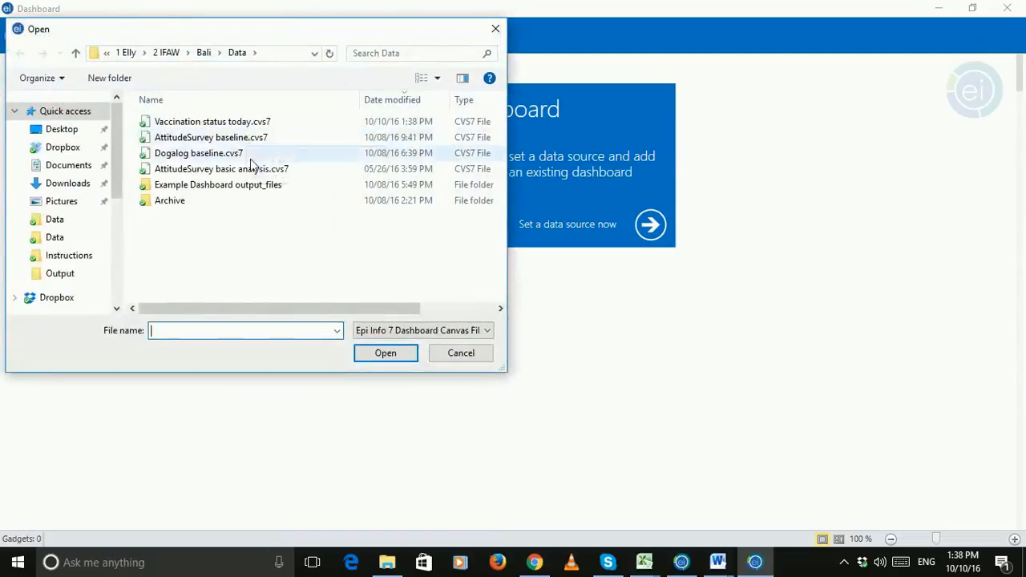
click(233, 123)
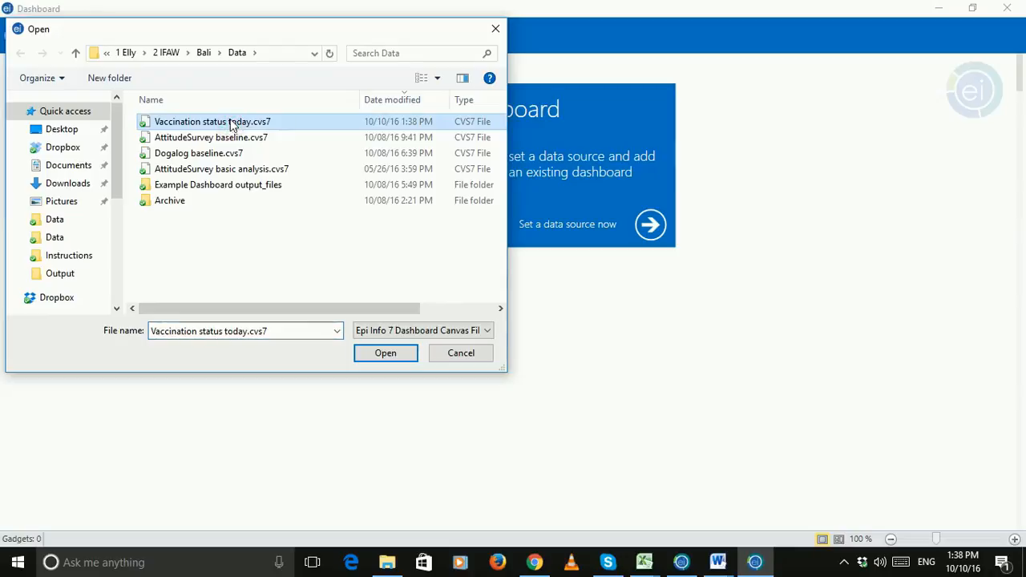
double_click(231, 123)
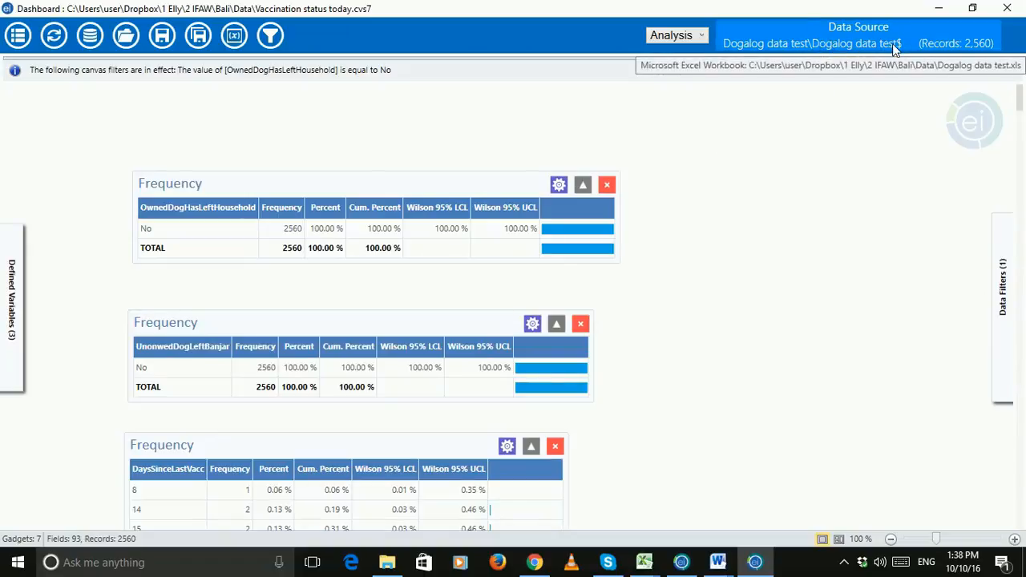
Step: Examine the data source setting in Canvas Properties and browse the Bali Data folder for replacement Excel workbooks
click(18, 37)
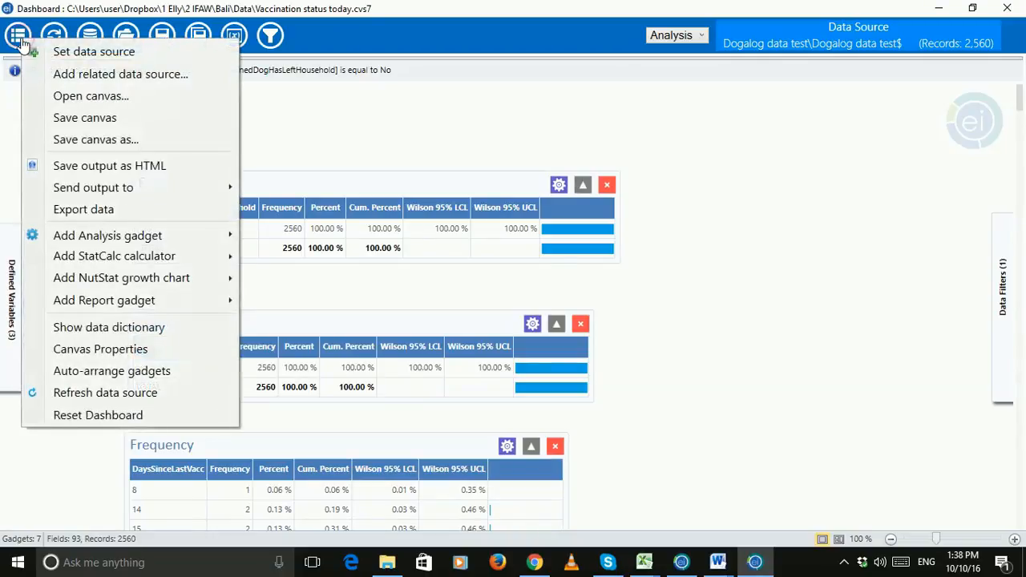
click(112, 349)
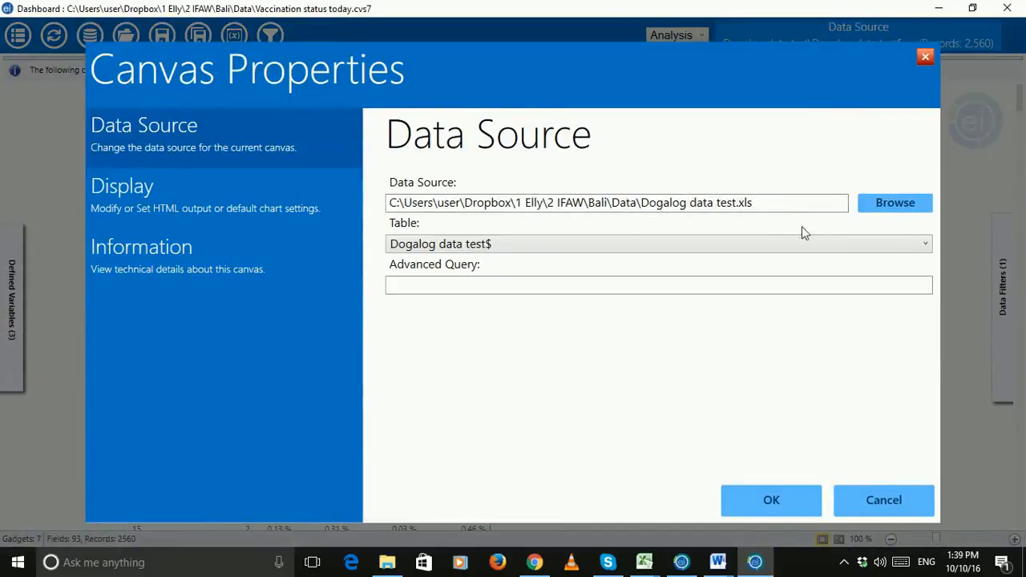
click(866, 207)
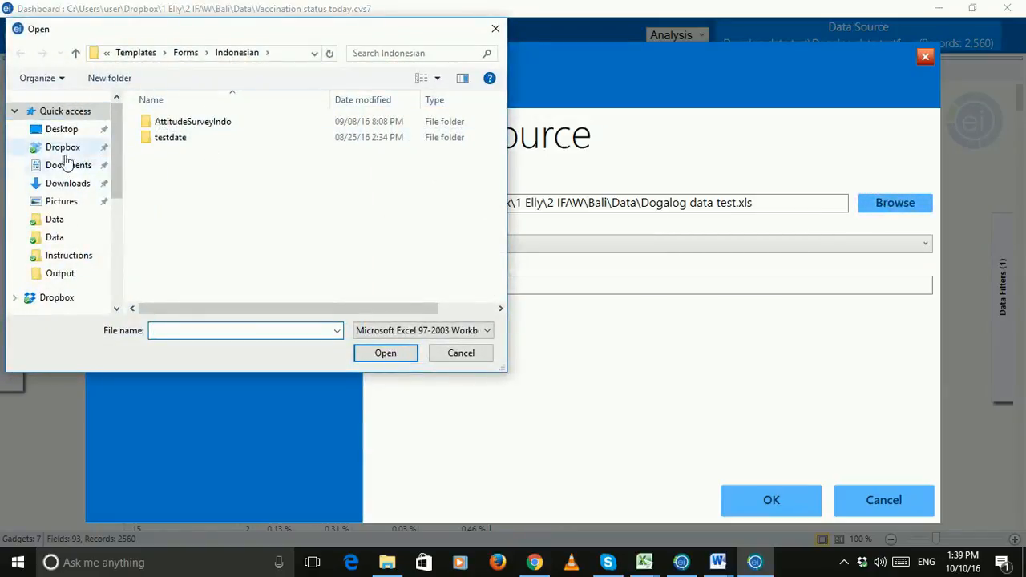
click(58, 221)
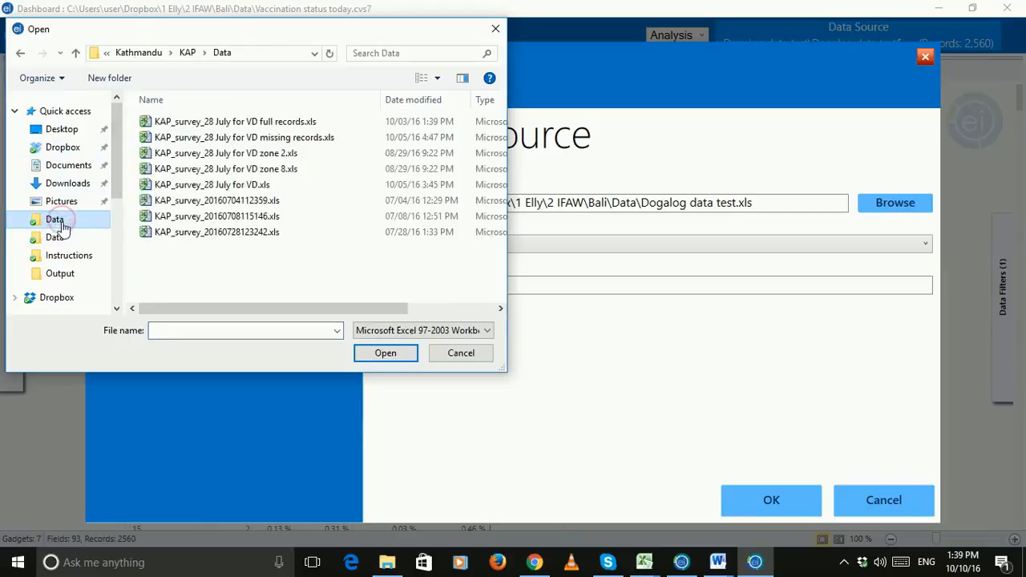
click(60, 238)
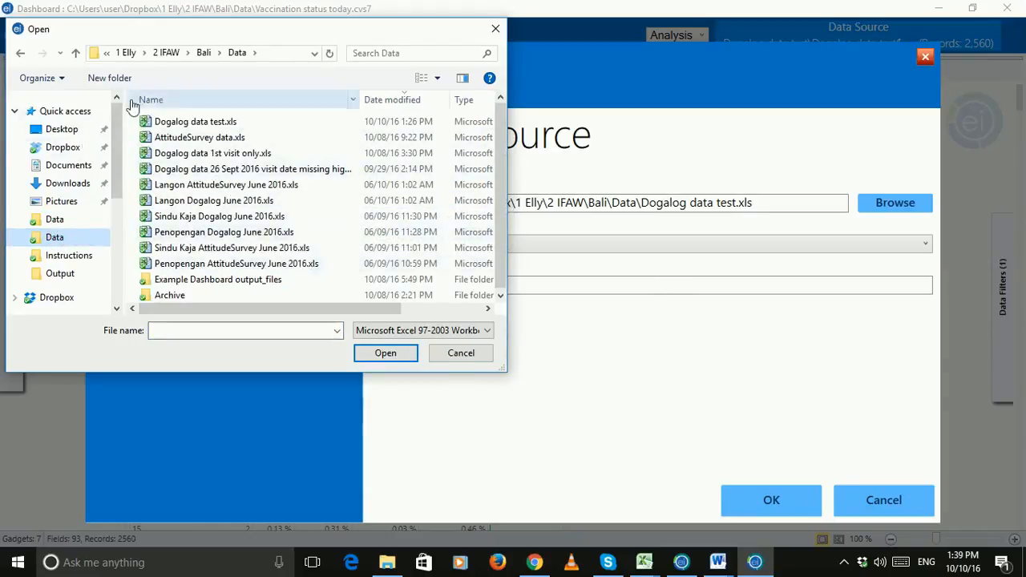
click(465, 355)
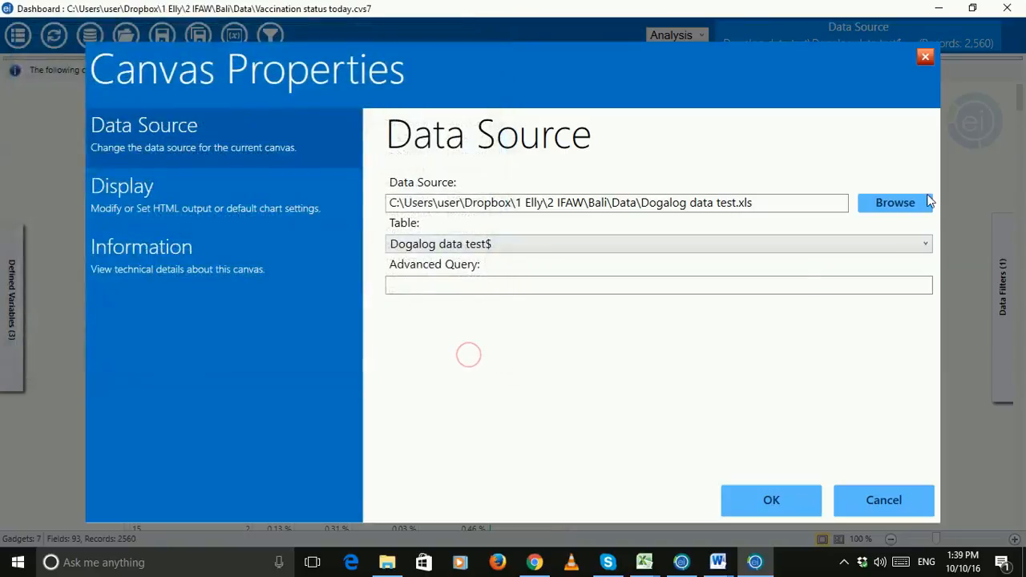
double_click(747, 202)
click(885, 504)
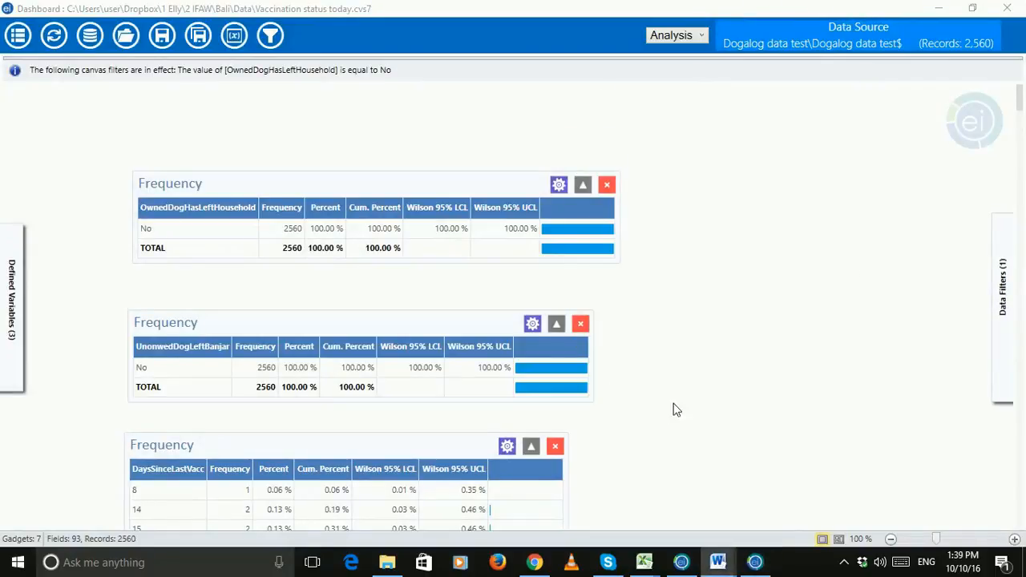
Step: Add a Frequency analysis gadget for Dog_Type in the empty space below the last vaccination table
scroll(677, 411, down, 3)
drag(1016, 116, 1015, 483)
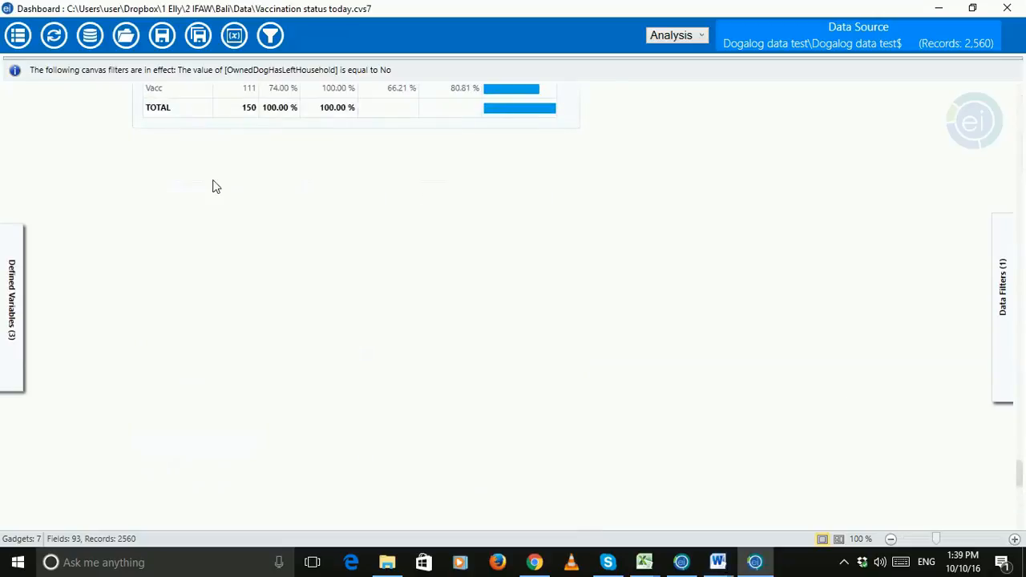
right_click(136, 198)
mouse_move(269, 358)
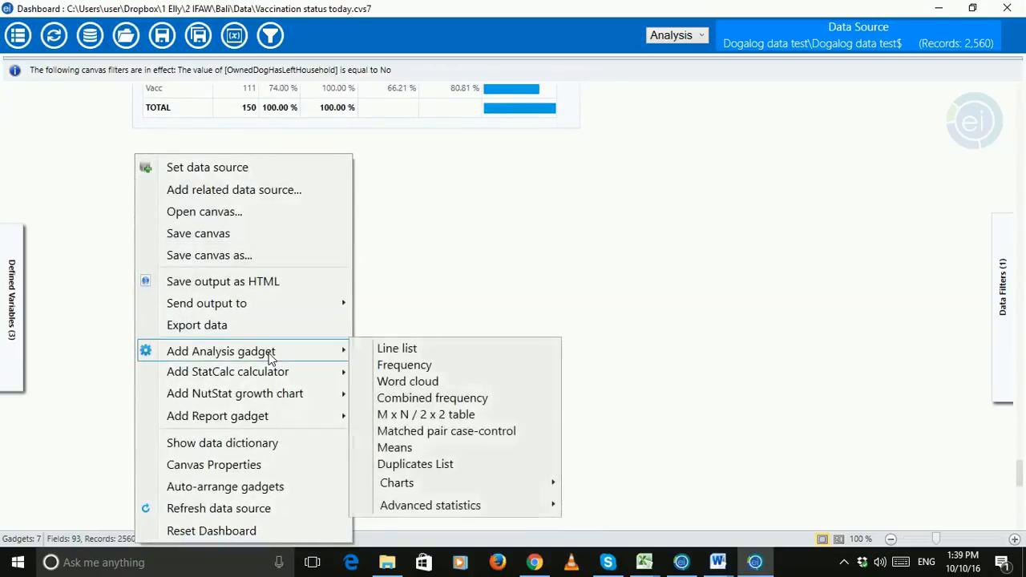
click(394, 364)
drag(575, 190, 568, 245)
click(429, 337)
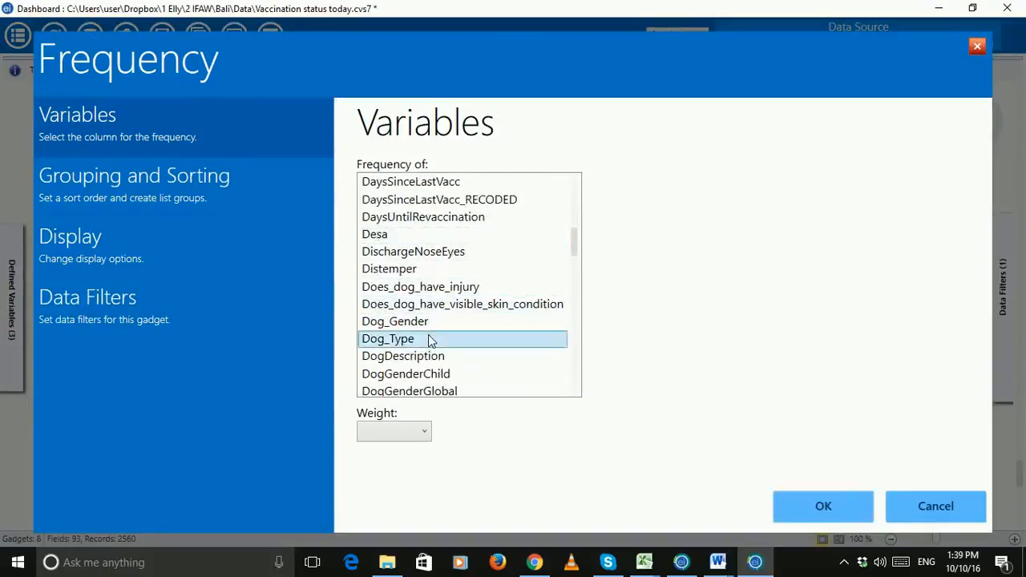
click(791, 507)
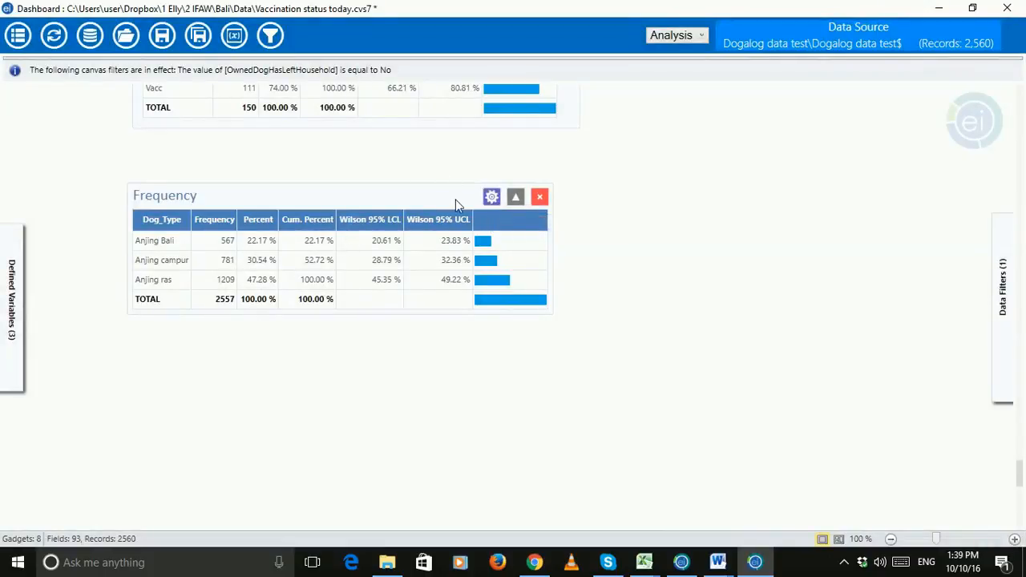
Step: Stratify the Dog_Type frequency gadget by Banjar_Name
click(492, 198)
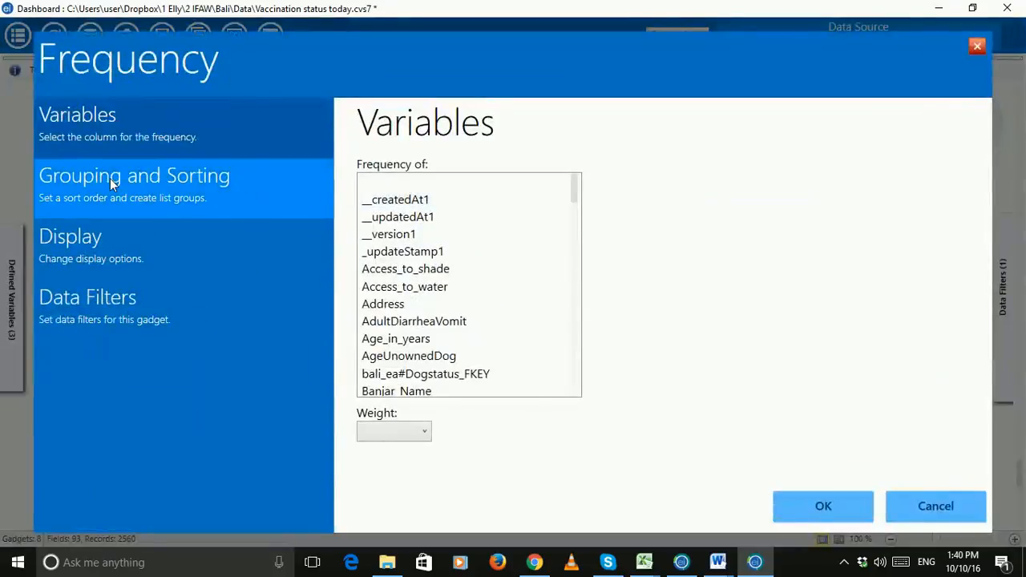
click(107, 180)
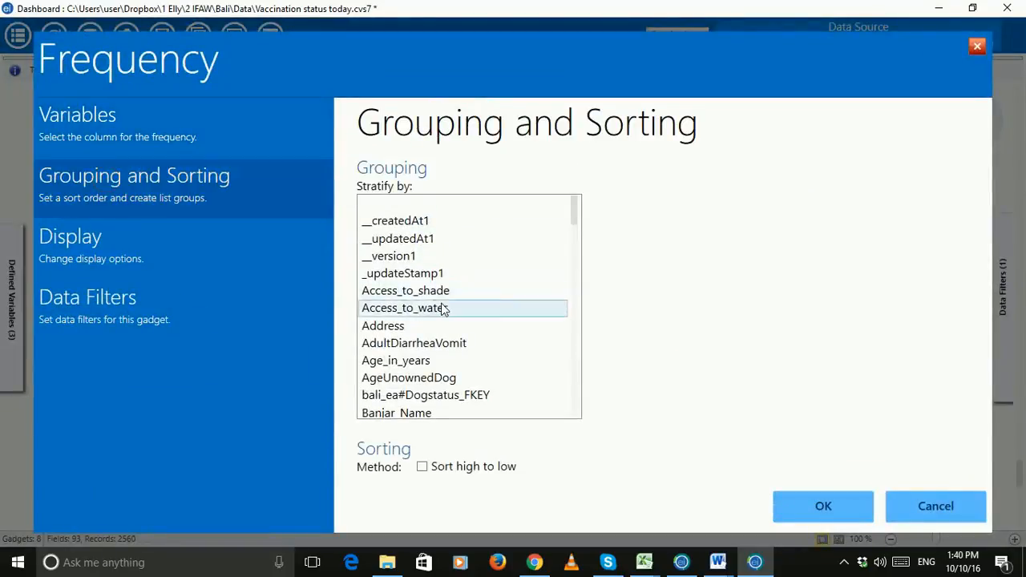
scroll(445, 309, down, 3)
scroll(441, 314, down, 2)
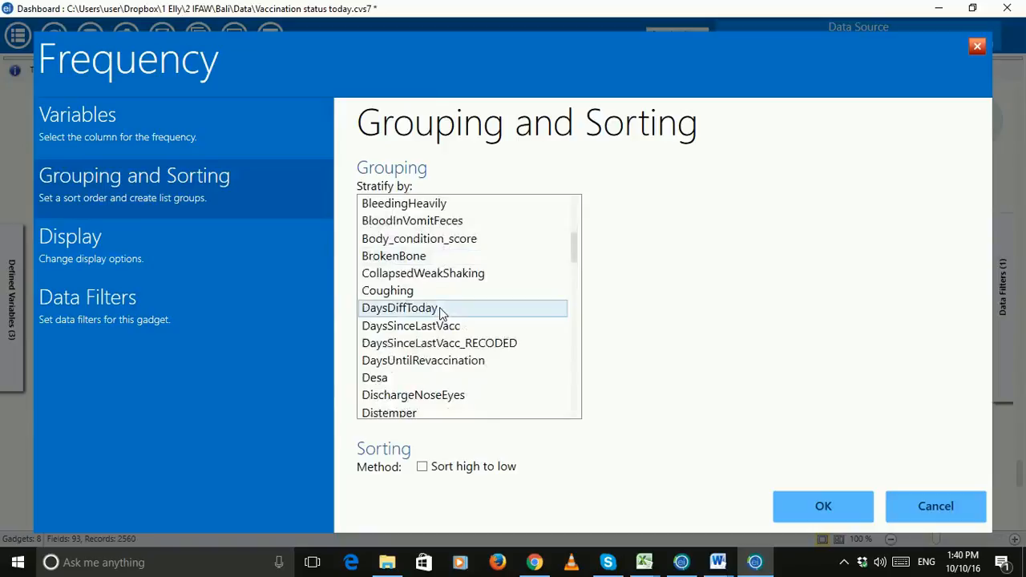
scroll(442, 313, up, 3)
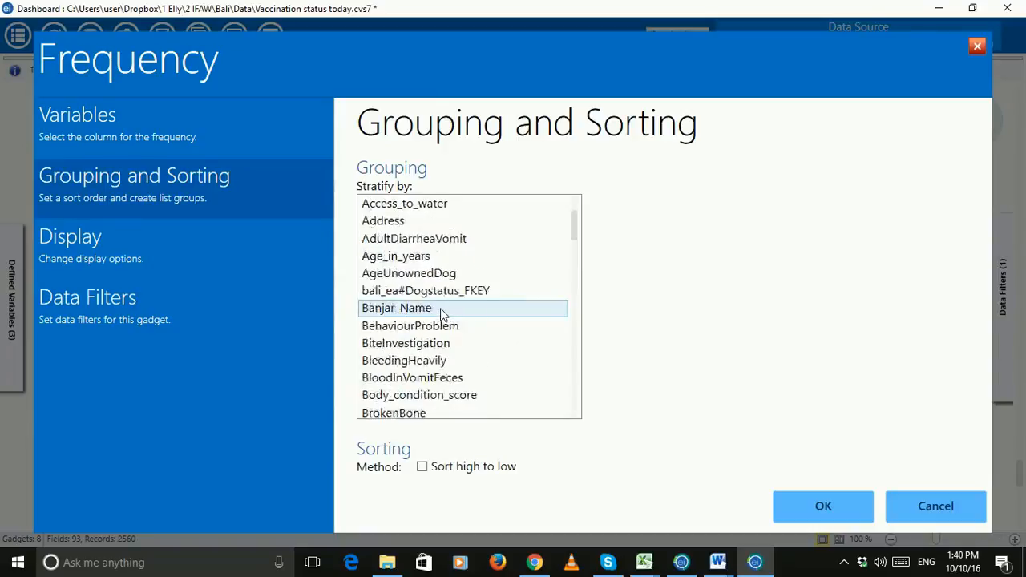
click(437, 311)
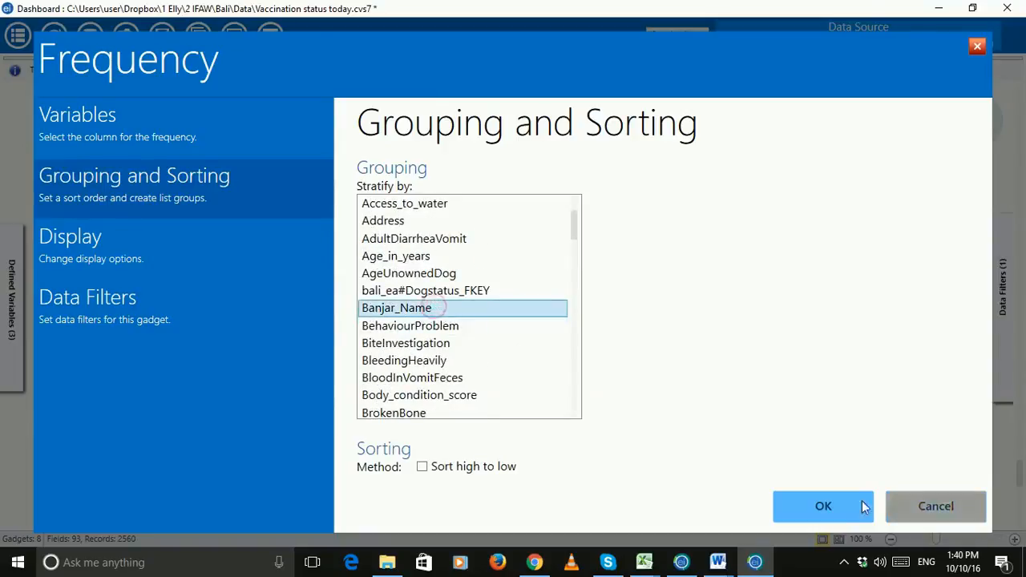
click(858, 505)
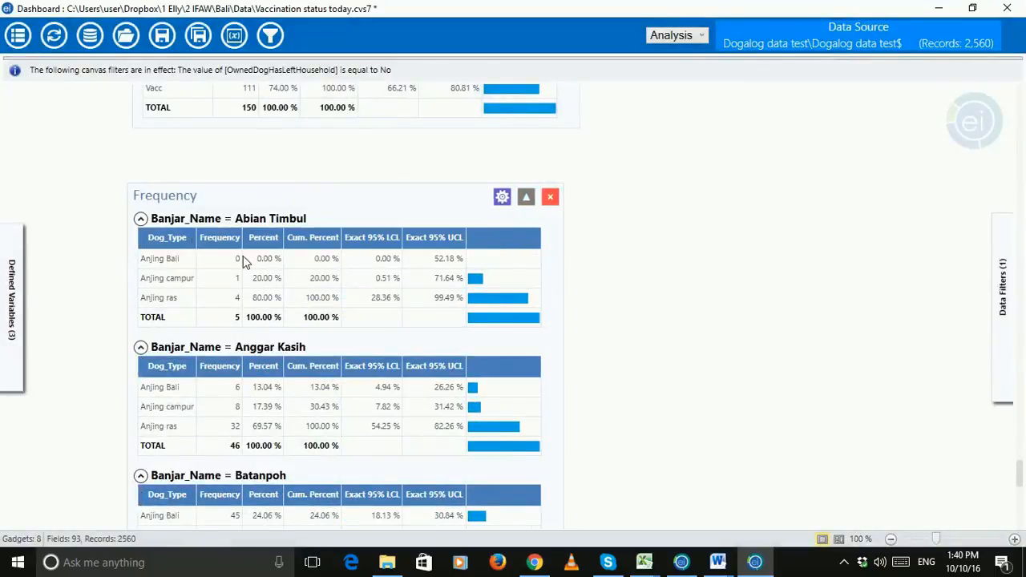
Step: Extend the canvas with extra space and add a Frequency gadget for Is_dog_sterilised below the Wirasana table
scroll(288, 350, down, 8)
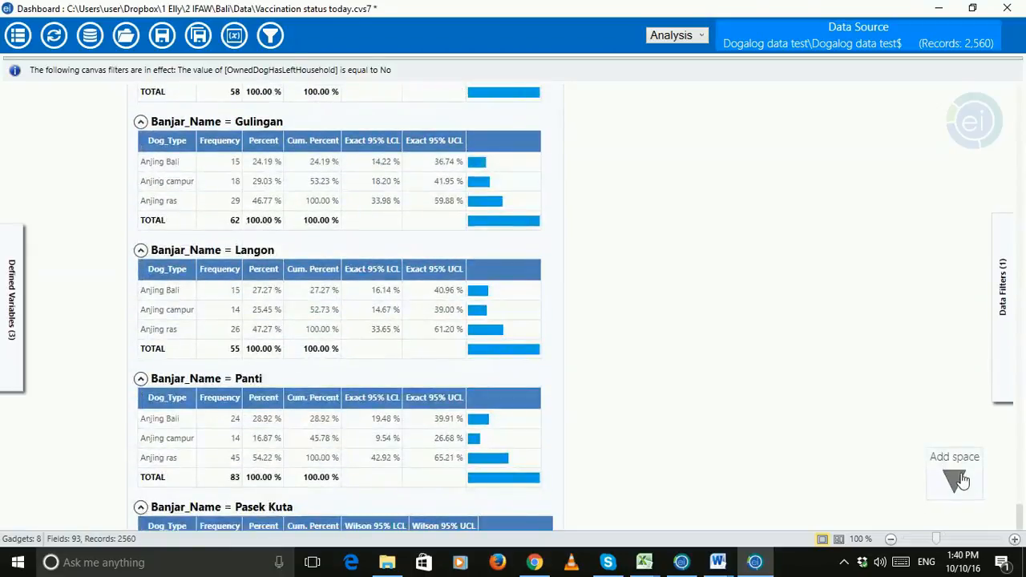
scroll(337, 411, down, 8)
scroll(336, 412, down, 10)
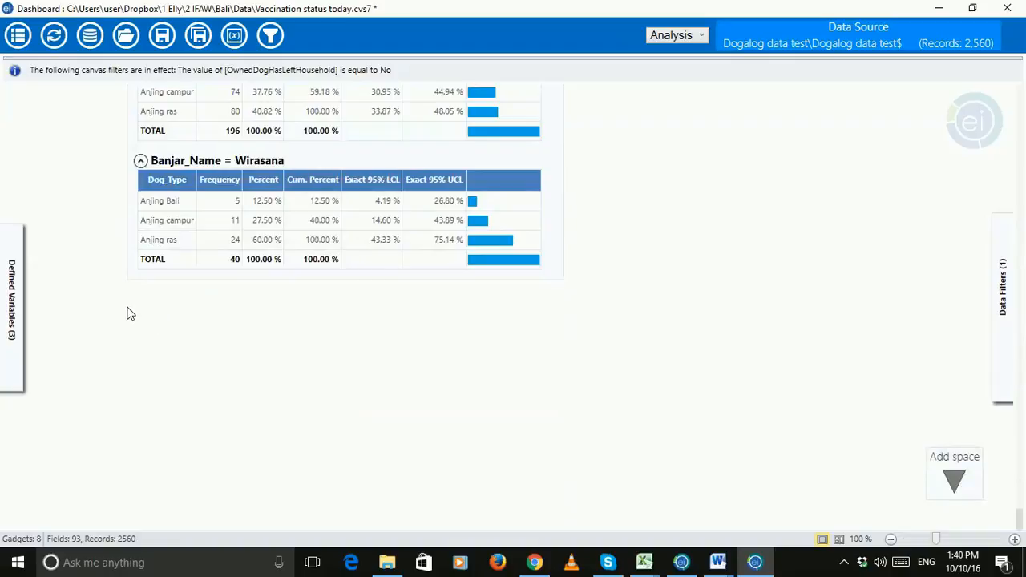
click(957, 469)
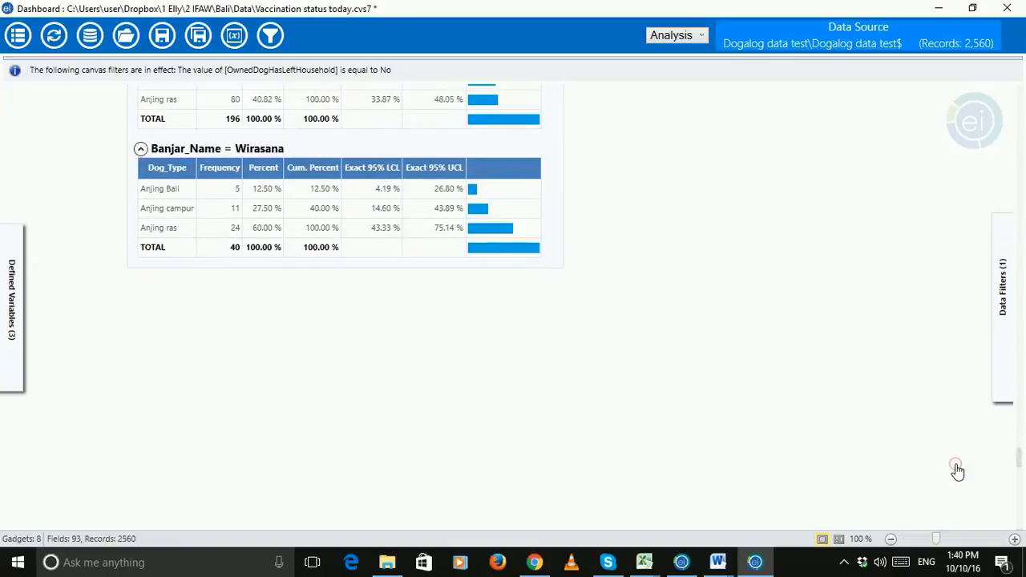
right_click(138, 332)
mouse_move(263, 199)
click(404, 212)
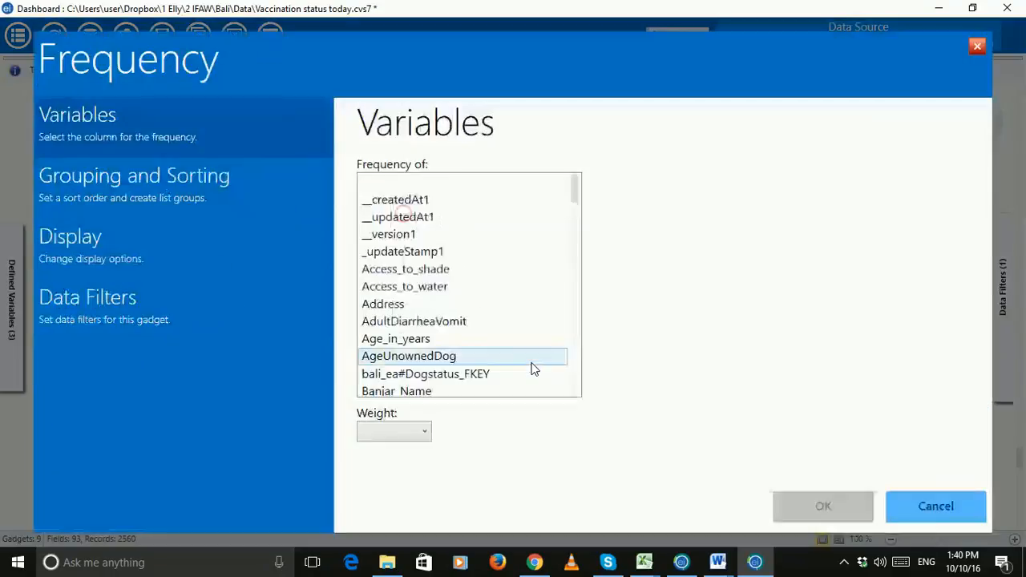
scroll(494, 317, down, 4)
scroll(495, 312, down, 8)
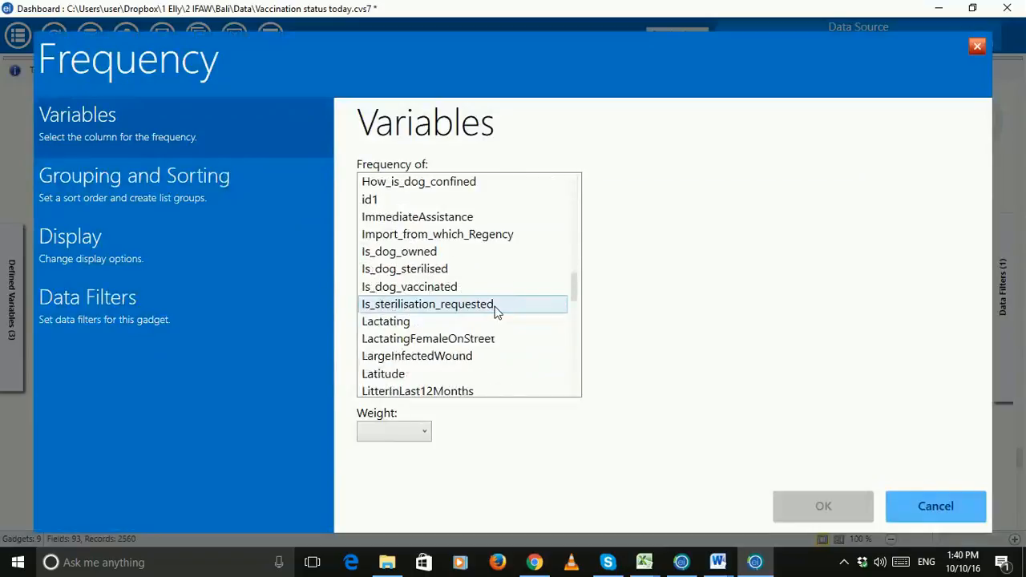
click(387, 273)
click(813, 510)
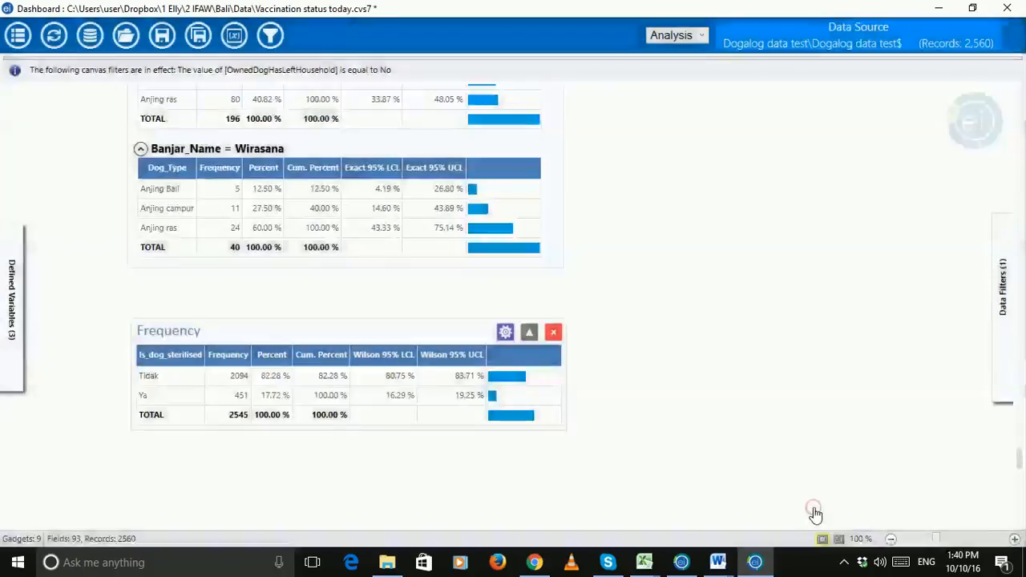
Step: Stratify the Is_dog_sterilised frequency gadget by Dog_Gender
click(506, 332)
click(202, 176)
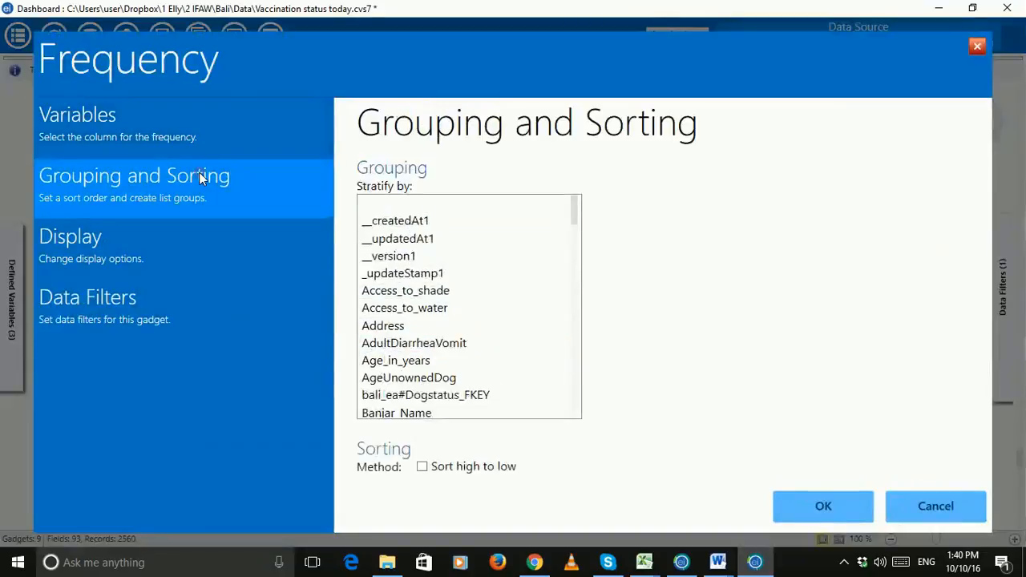
scroll(490, 316, down, 3)
scroll(489, 310, down, 5)
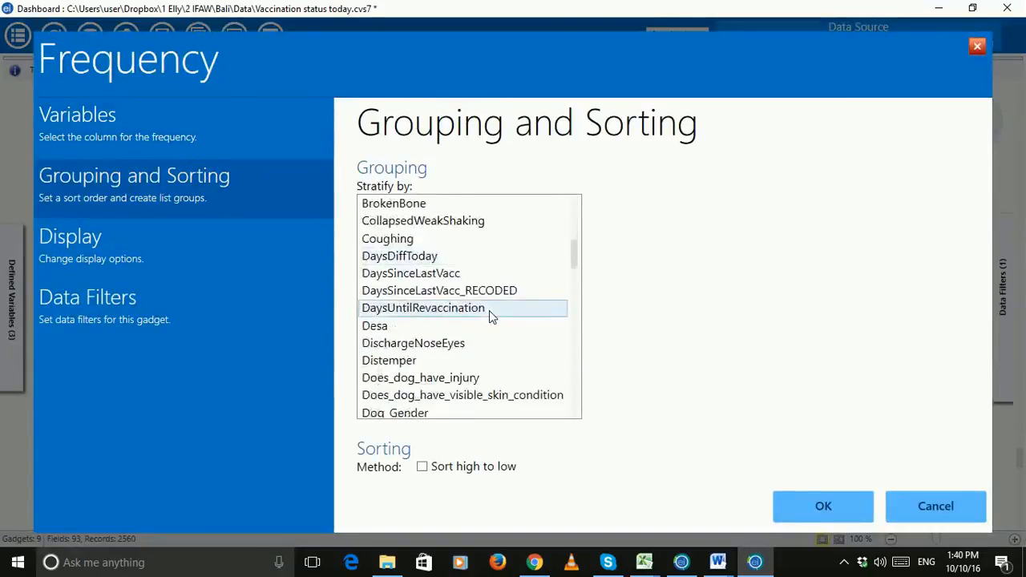
click(399, 310)
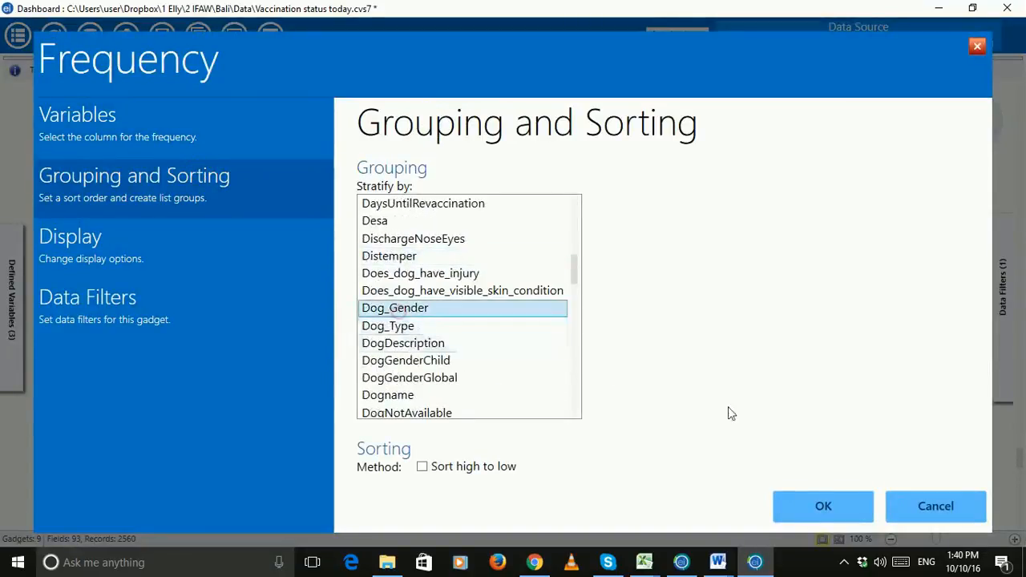
click(821, 504)
scroll(653, 421, down, 3)
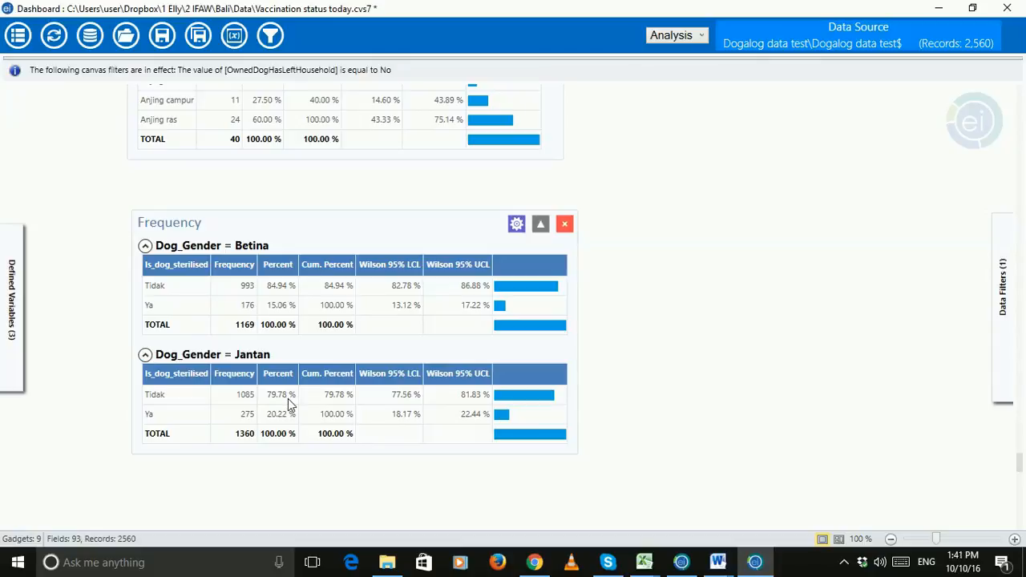
scroll(727, 406, down, 1)
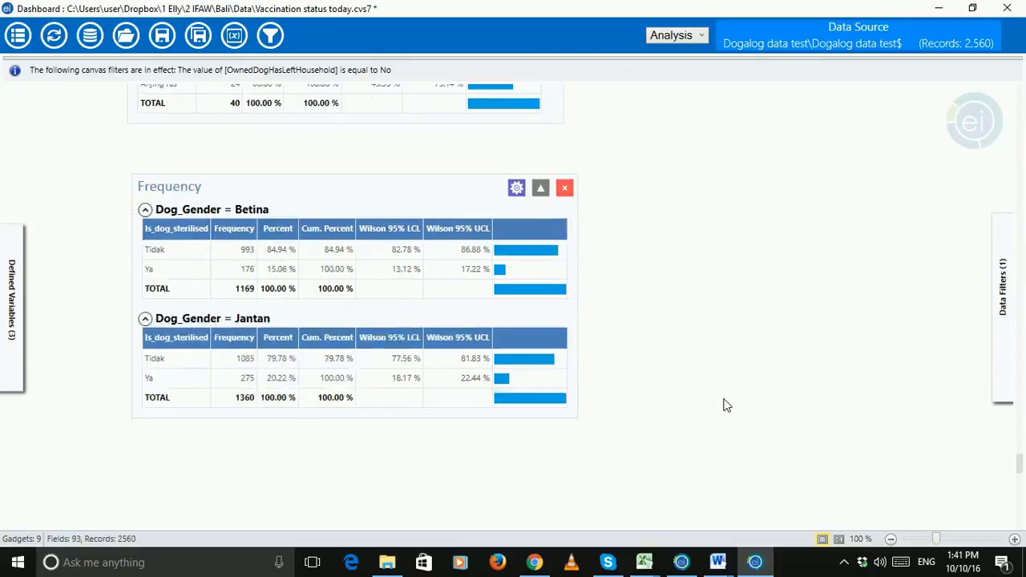
Step: Save the canvas with the added dog type and sterilisation tables under its existing file name
click(18, 35)
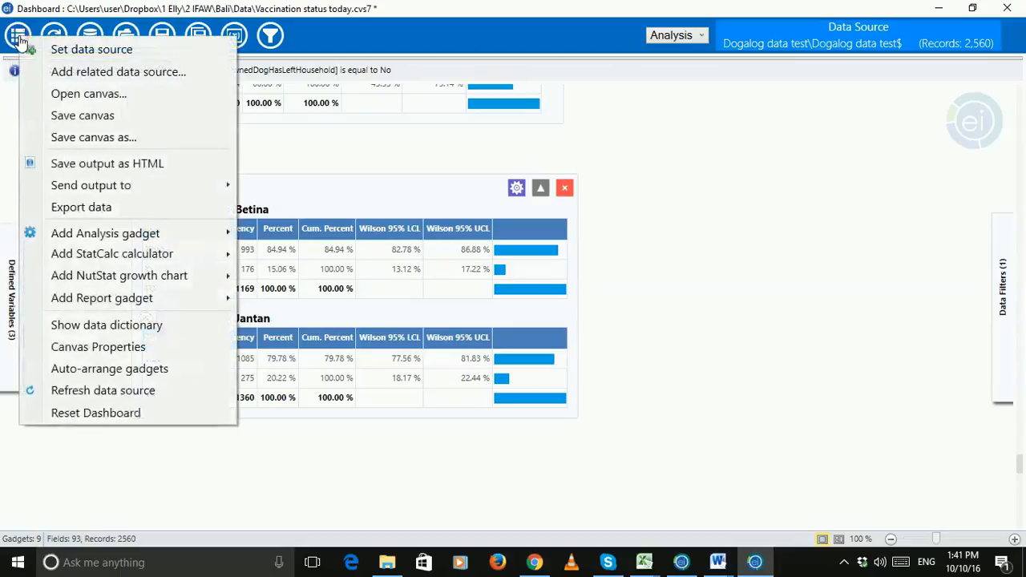
click(77, 117)
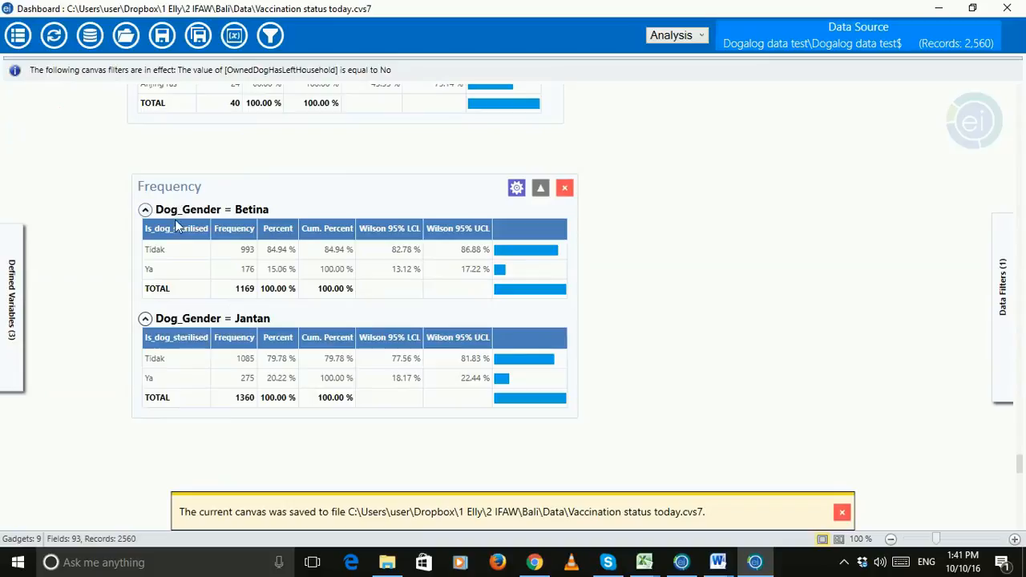
scroll(313, 199, up, 3)
scroll(311, 175, up, 4)
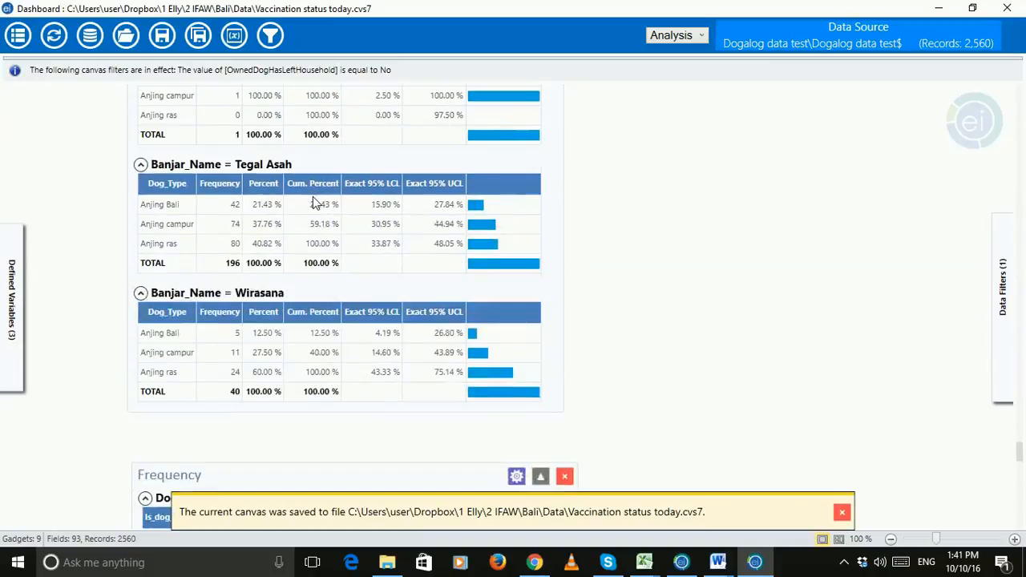
scroll(312, 197, down, 7)
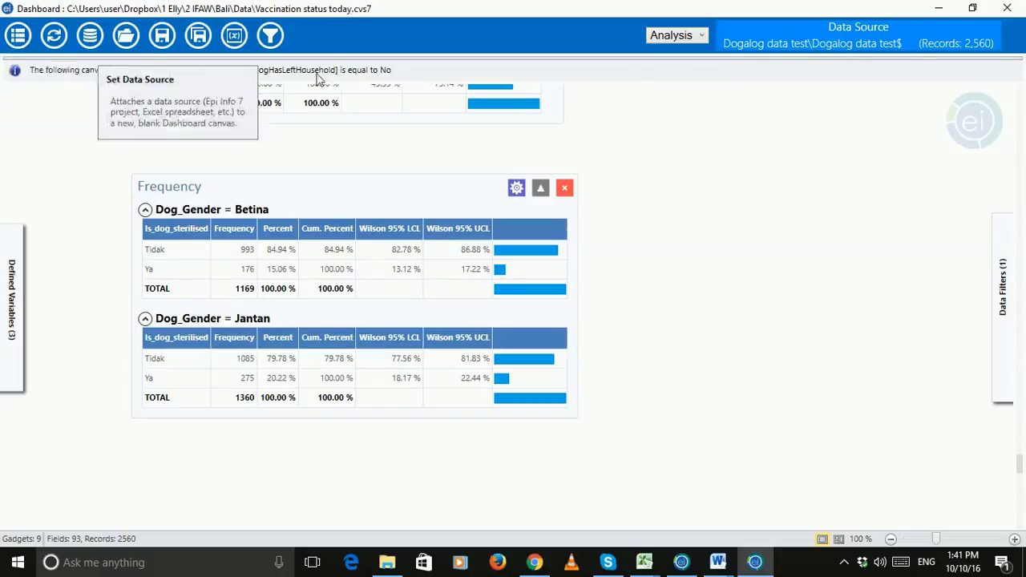
Step: Examine the data source file browser and the table choices in Canvas Properties, and cancel the dialog
click(14, 37)
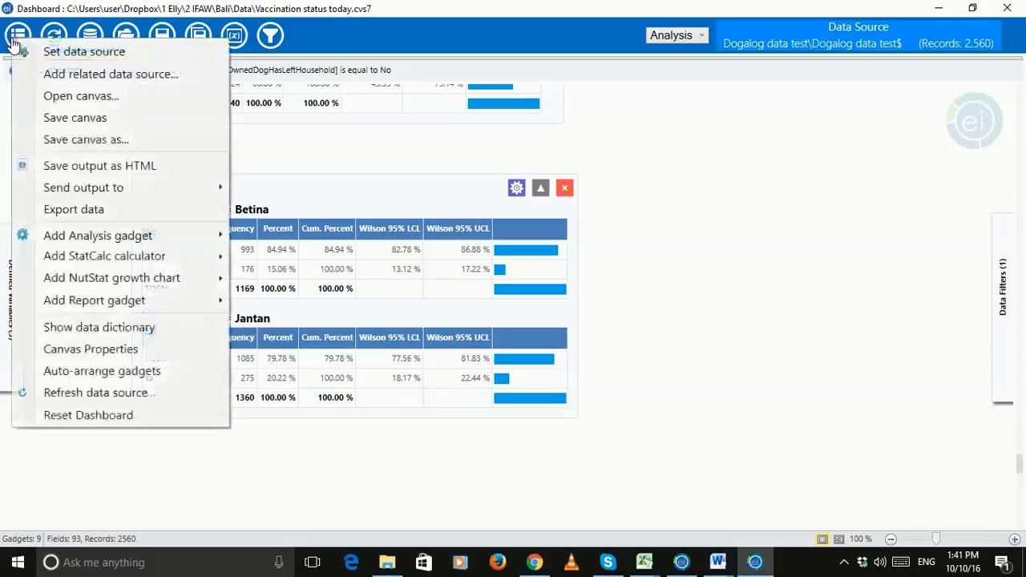
click(91, 350)
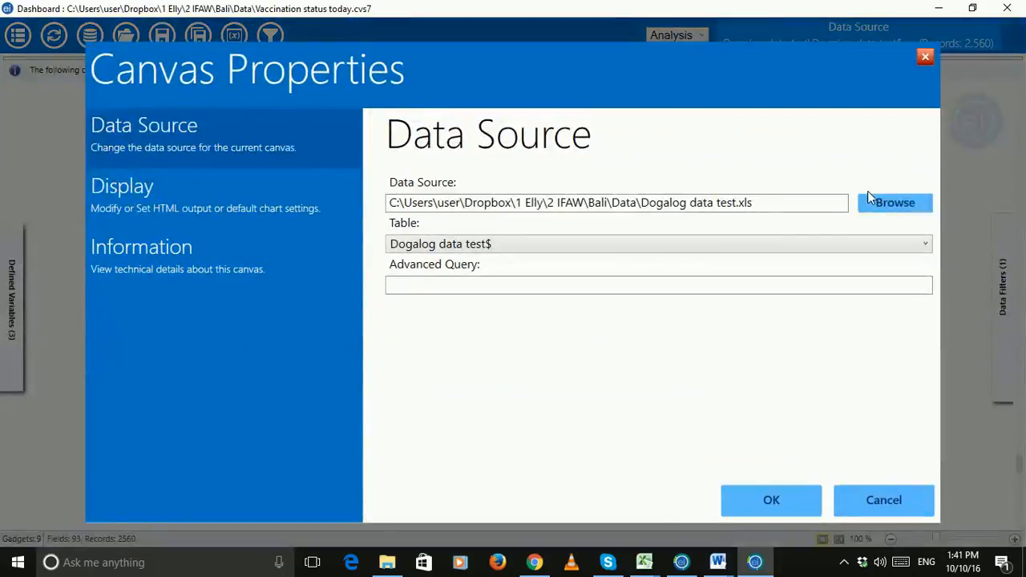
click(898, 204)
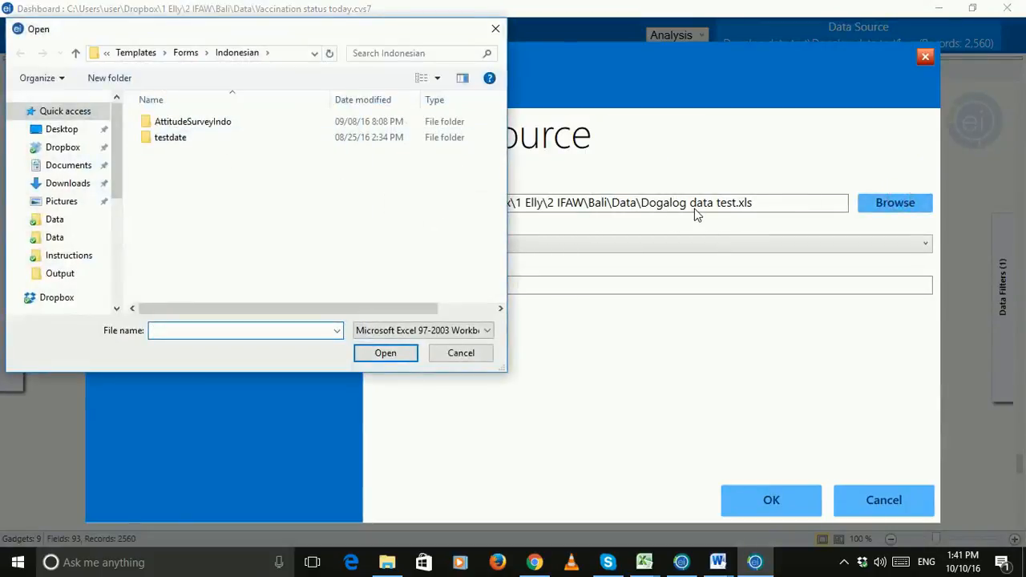
click(461, 353)
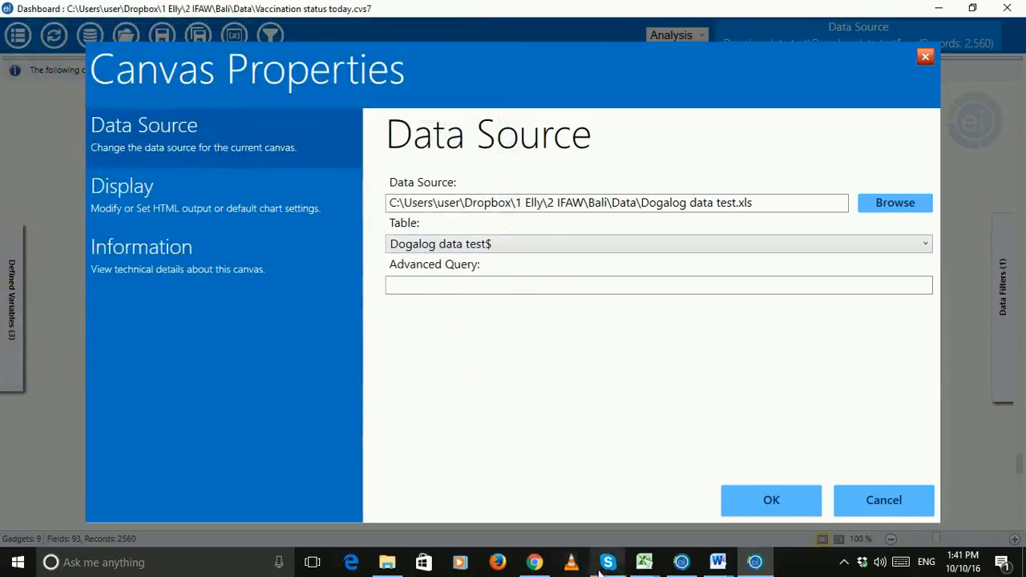
click(550, 252)
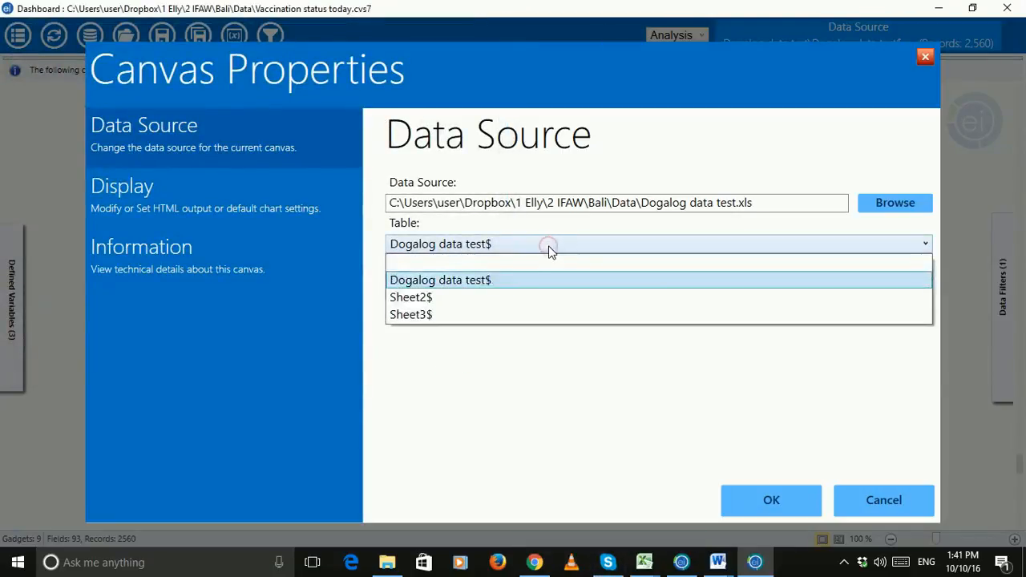
click(495, 280)
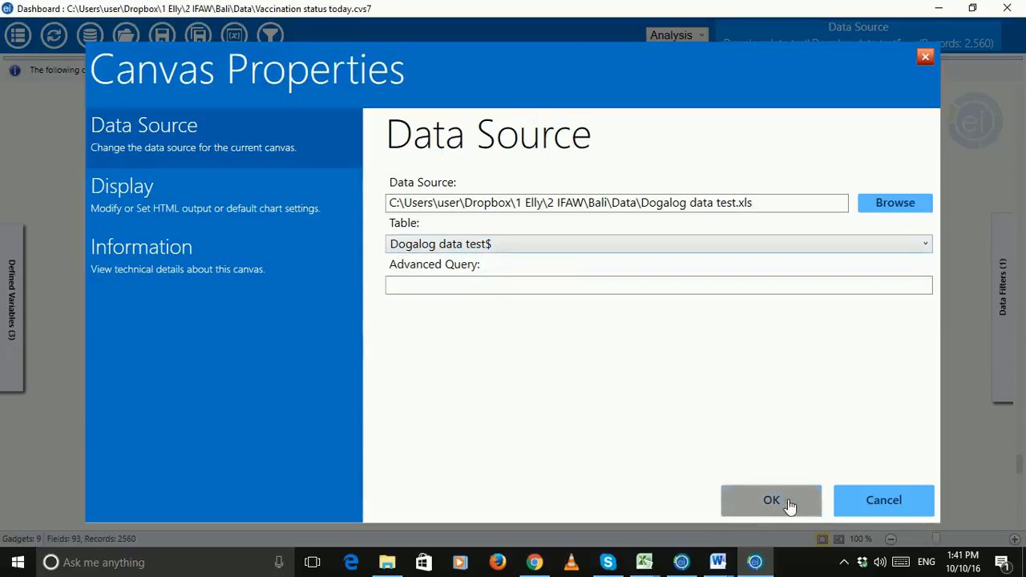
click(886, 507)
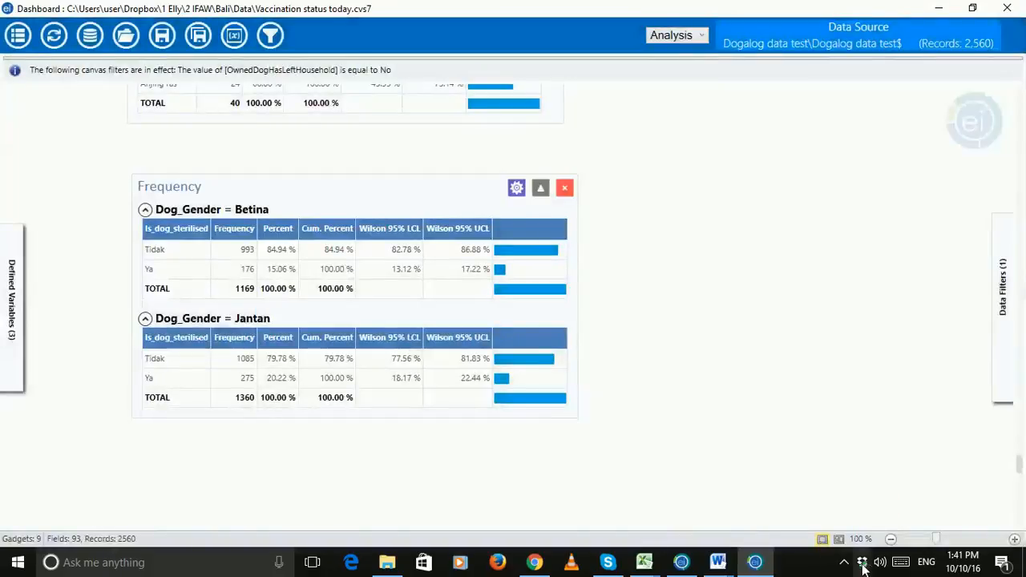